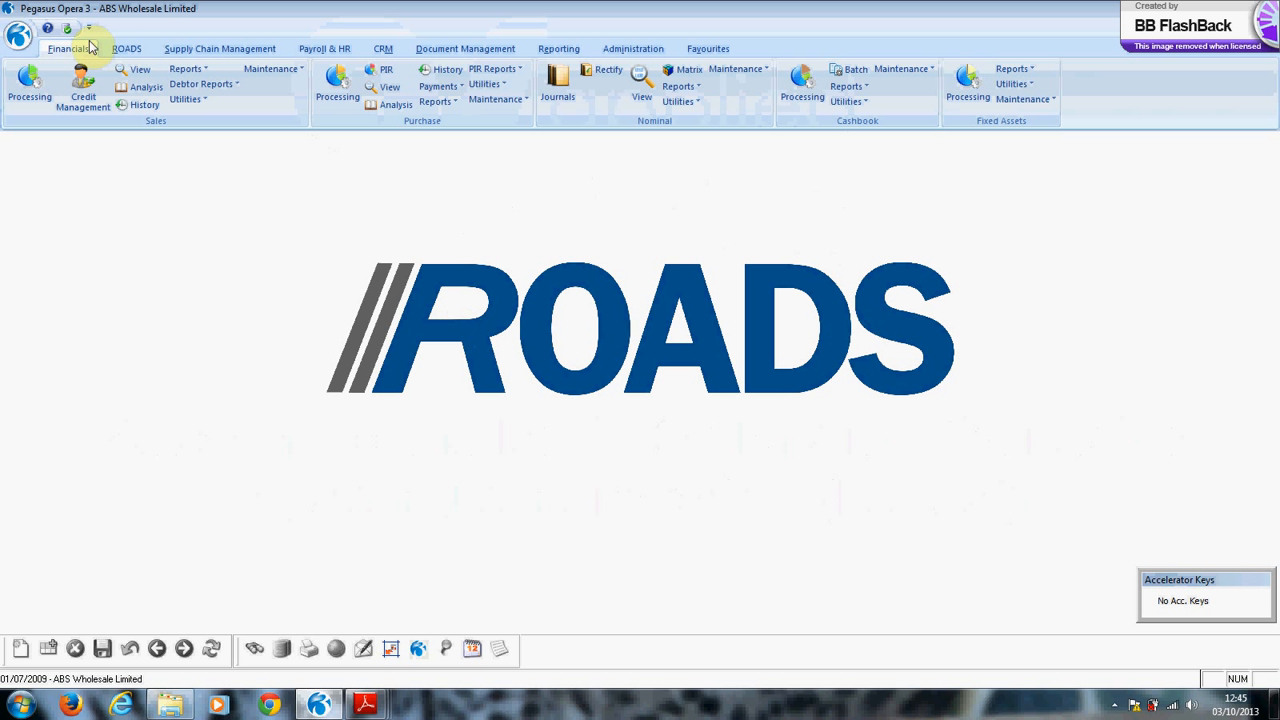
Open Sales Processing from the Financials functions and start a telesales order (F2) for Adams Snack Bar.
{"action": "left_click", "coordinate": [126, 50]}
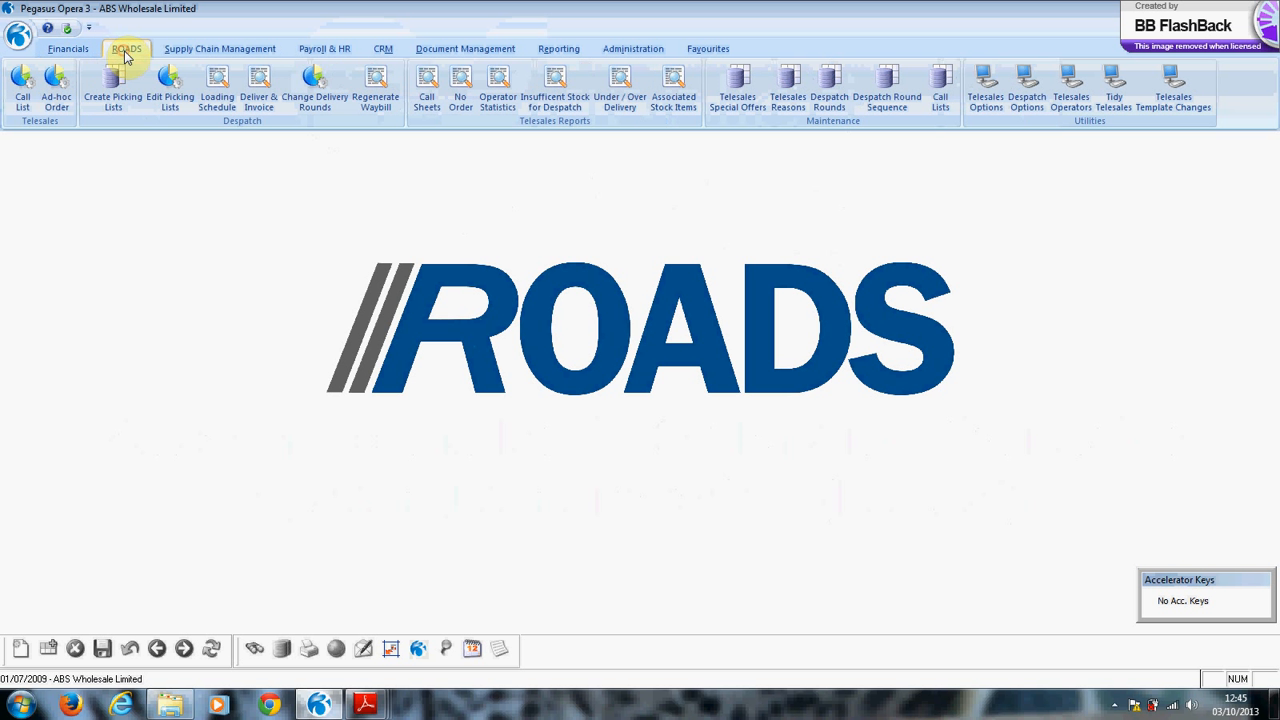
{"action": "left_click", "coordinate": [71, 50]}
{"action": "left_click", "coordinate": [37, 89]}
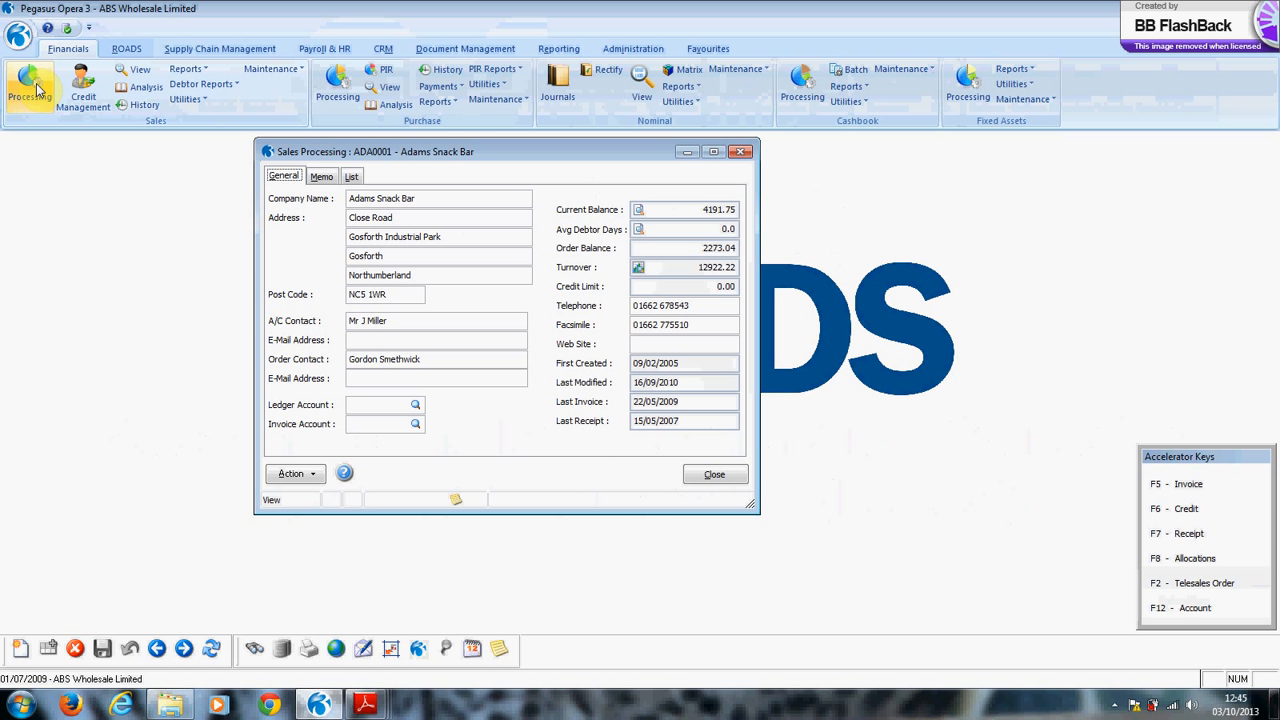
{"action": "key", "text": "F2"}
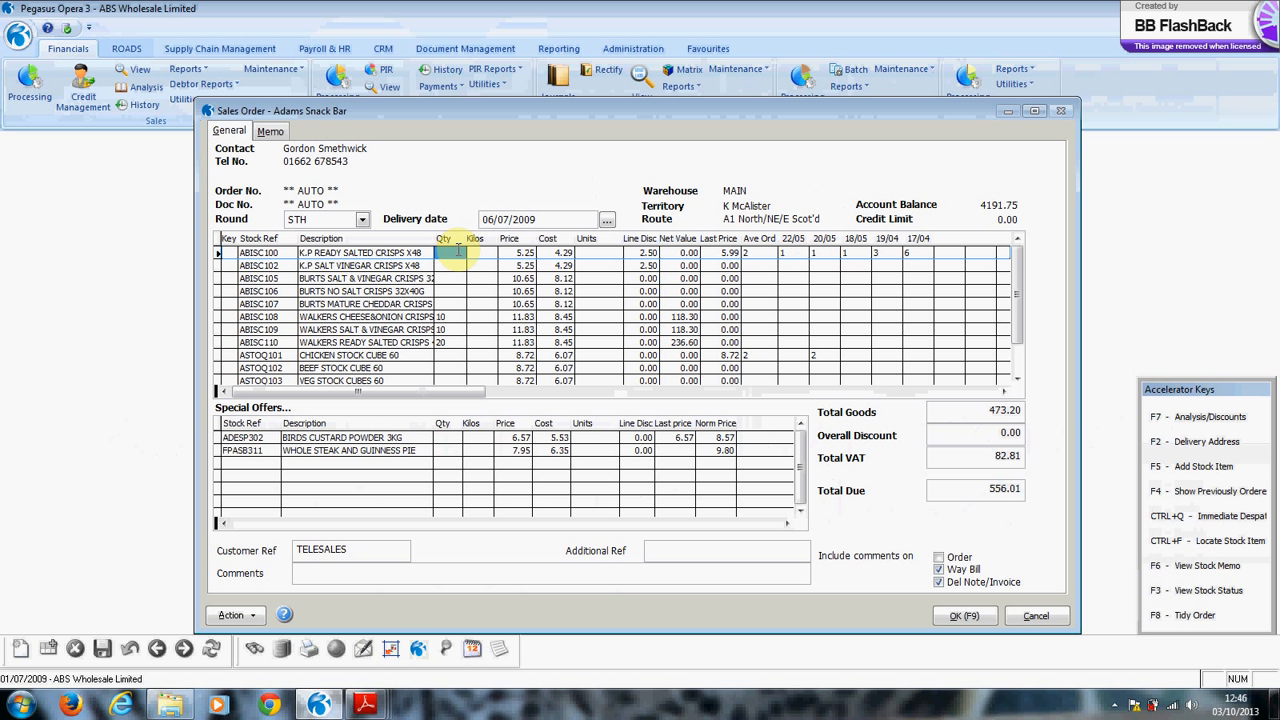
{"action": "scroll", "coordinate": [385, 280], "scroll_direction": "down", "scroll_amount": 1}
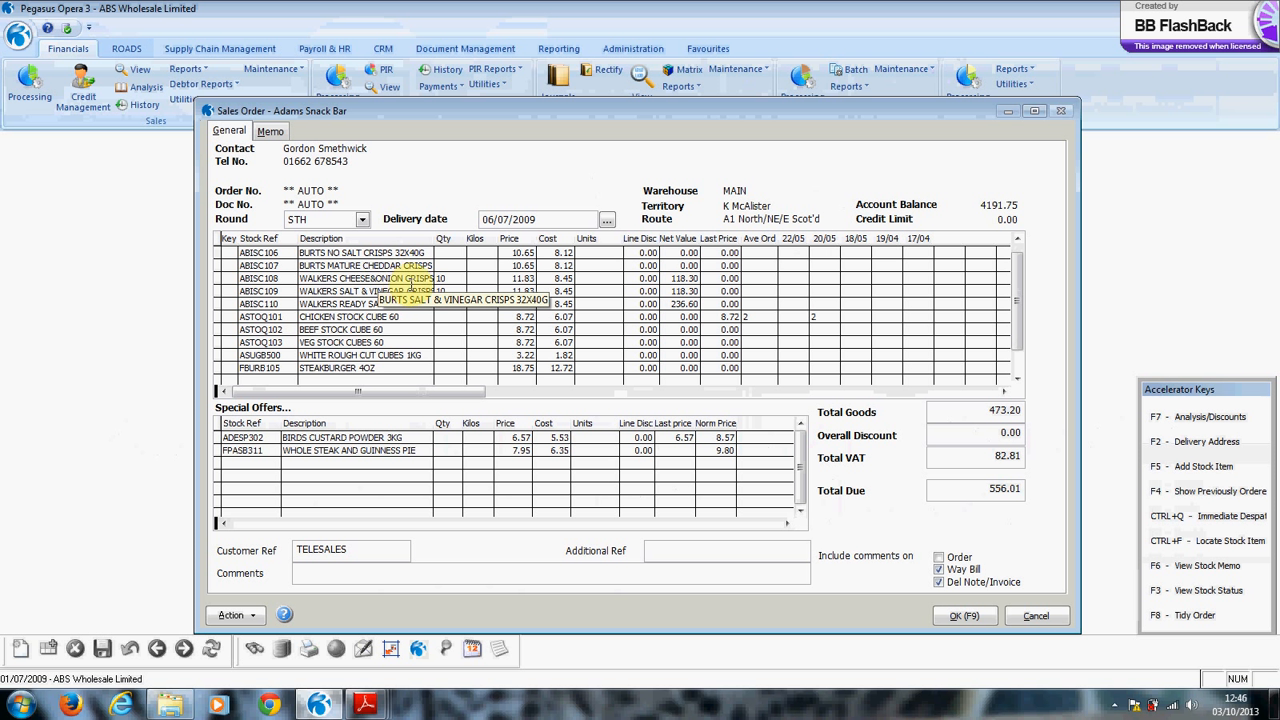
{"action": "scroll", "coordinate": [410, 282], "scroll_direction": "up", "scroll_amount": 2}
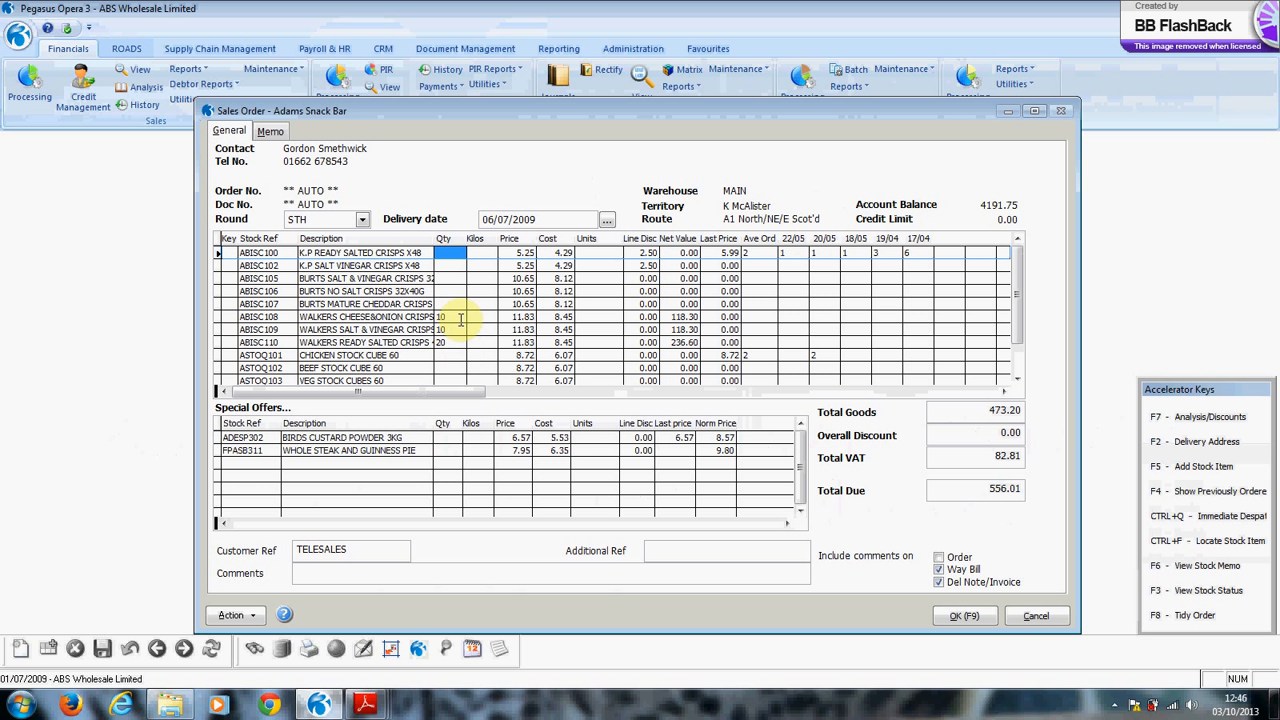
{"action": "left_click", "coordinate": [446, 253]}
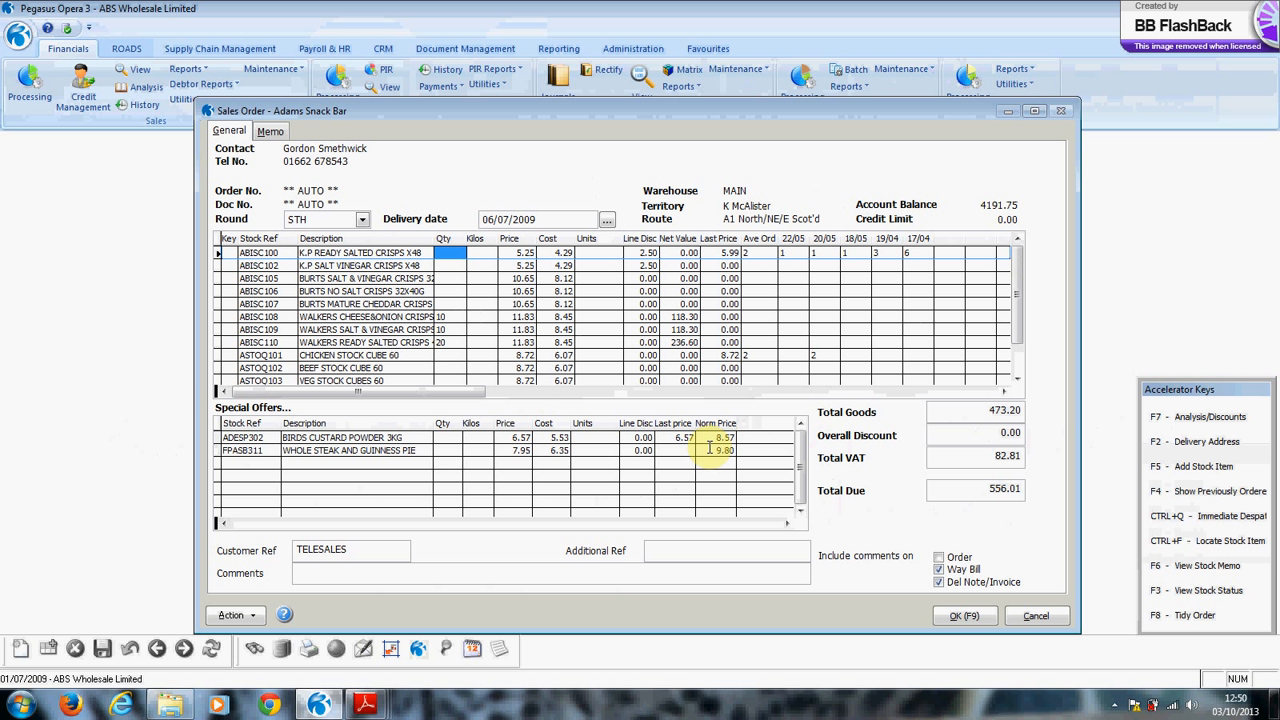
Enter quantities 2 and 5 on the order lines and raise Walkers salt & vinegar crisps to 12.
{"action": "type", "text": "2"}
{"action": "key", "text": "Down"}
{"action": "key", "text": "Down"}
{"action": "key", "text": "Down"}
{"action": "key", "text": "Down"}
{"action": "key", "text": "Down"}
{"action": "key", "text": "Down"}
{"action": "key", "text": "Down"}
{"action": "key", "text": "Down"}
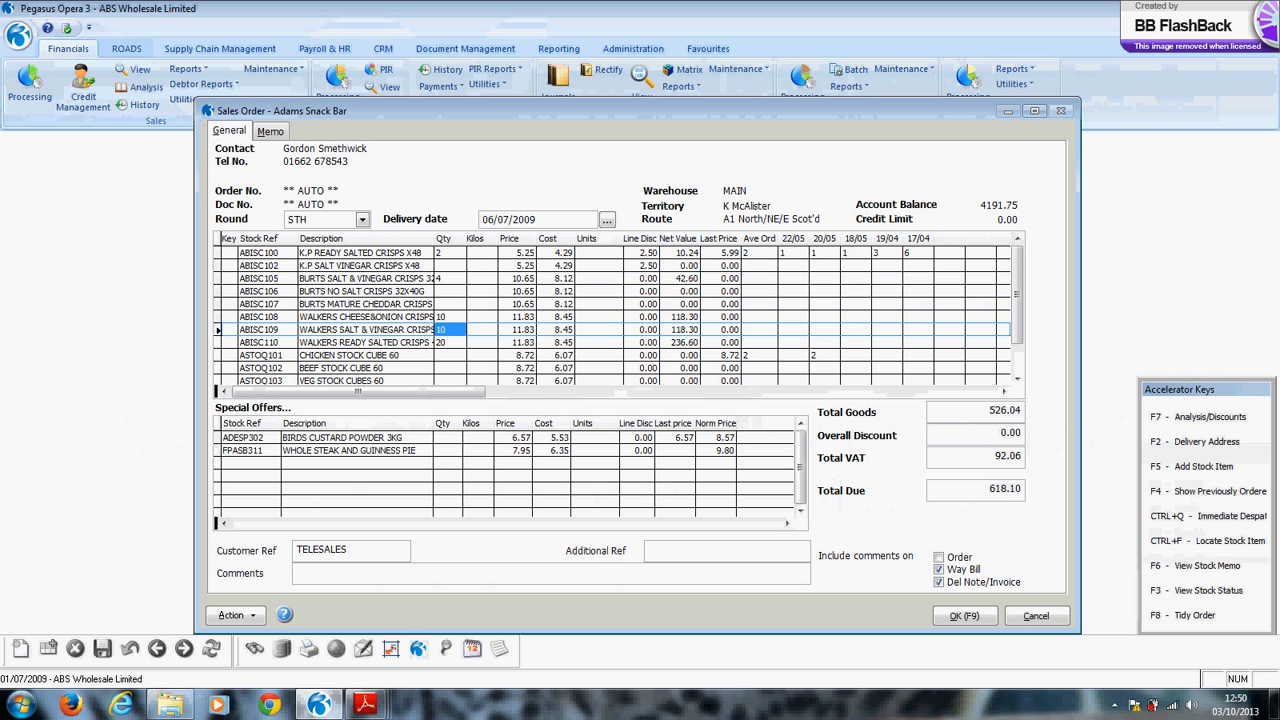
{"action": "type", "text": "5"}
{"action": "key", "text": "Down"}
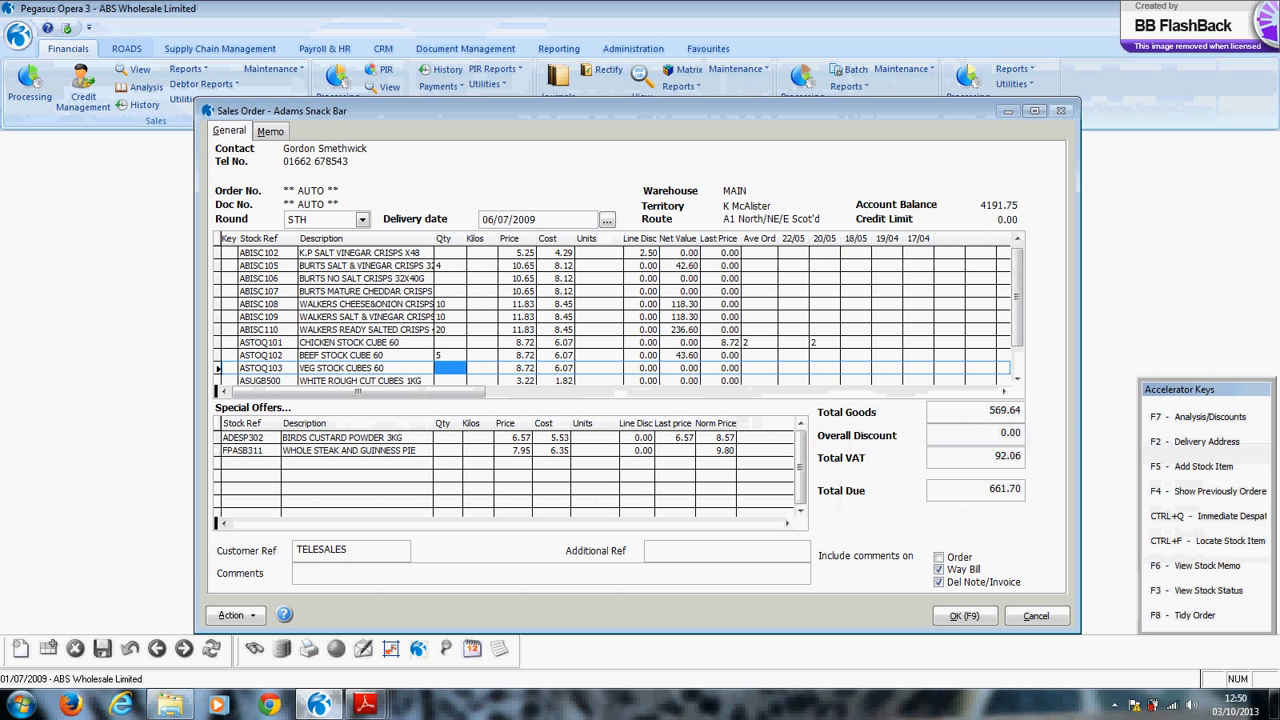
{"action": "key", "text": "Up"}
{"action": "key", "text": "Up"}
{"action": "key", "text": "Up"}
{"action": "key", "text": "Up"}
{"action": "type", "text": "12"}
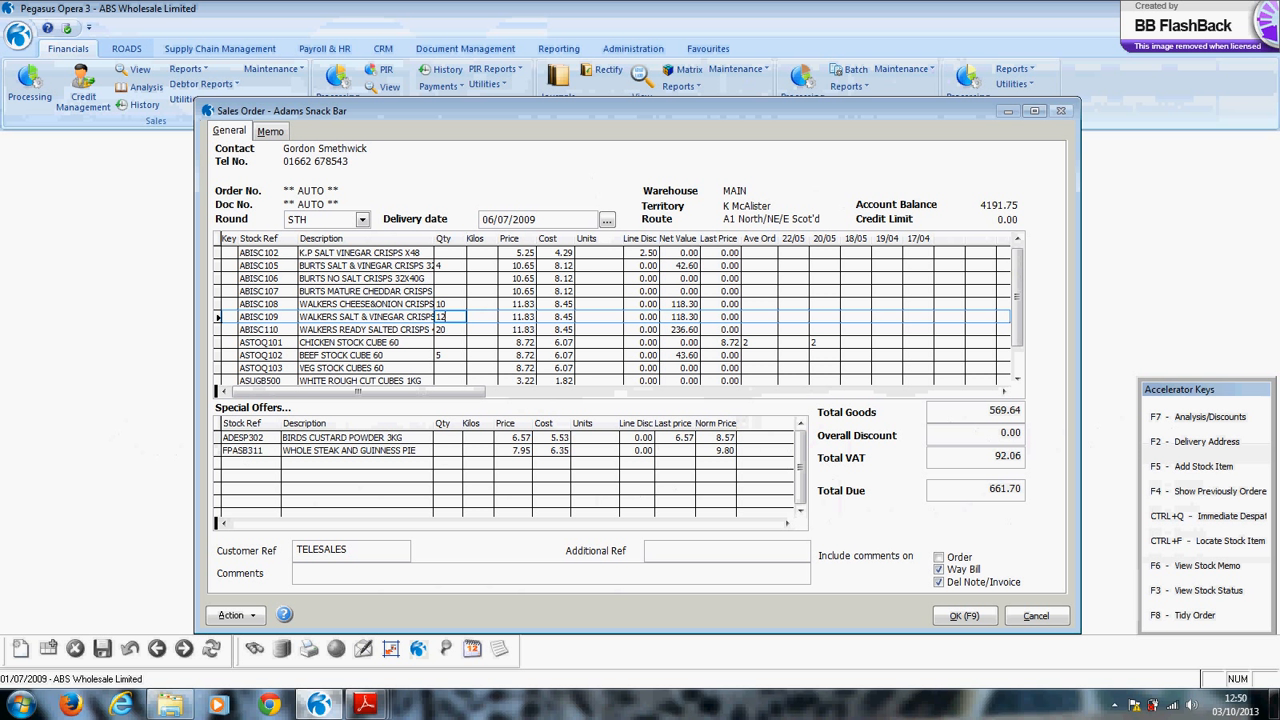
{"action": "key", "text": "Down"}
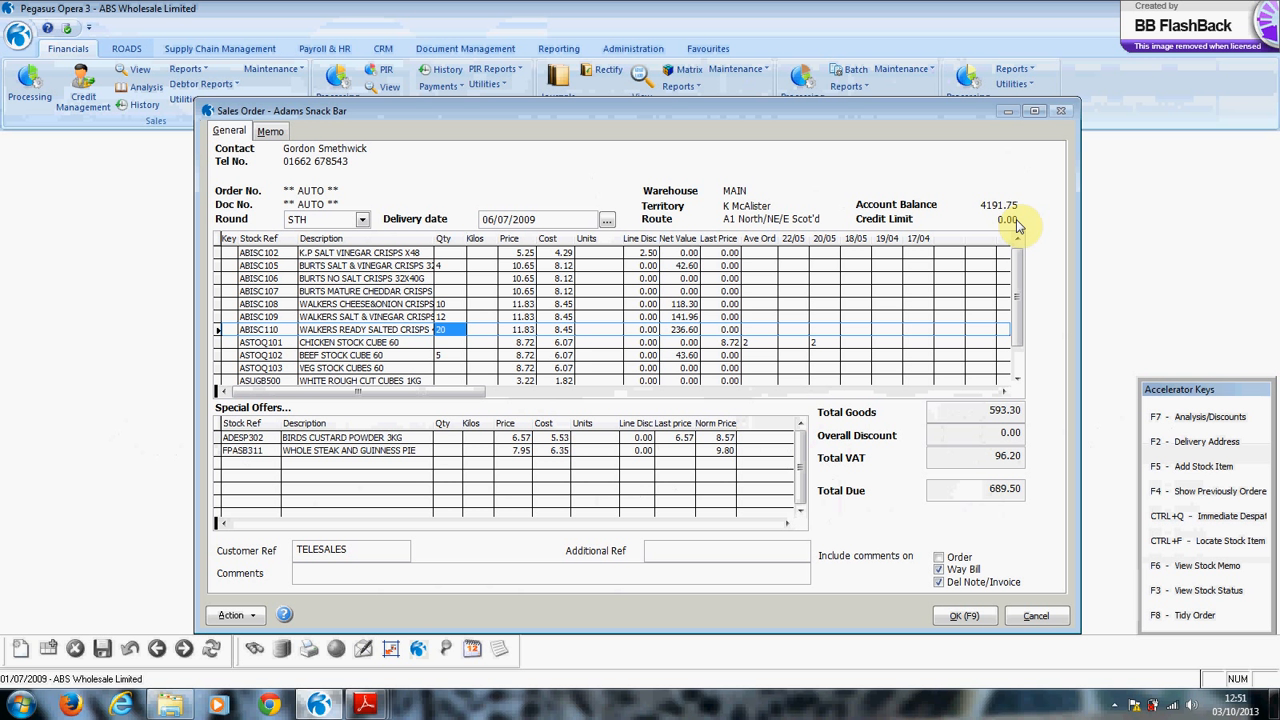
Insert a GAMMON STEAKS 1X2 (CMEAI101) line, adding it to neither the template order nor the price list.
{"action": "key", "text": "F5"}
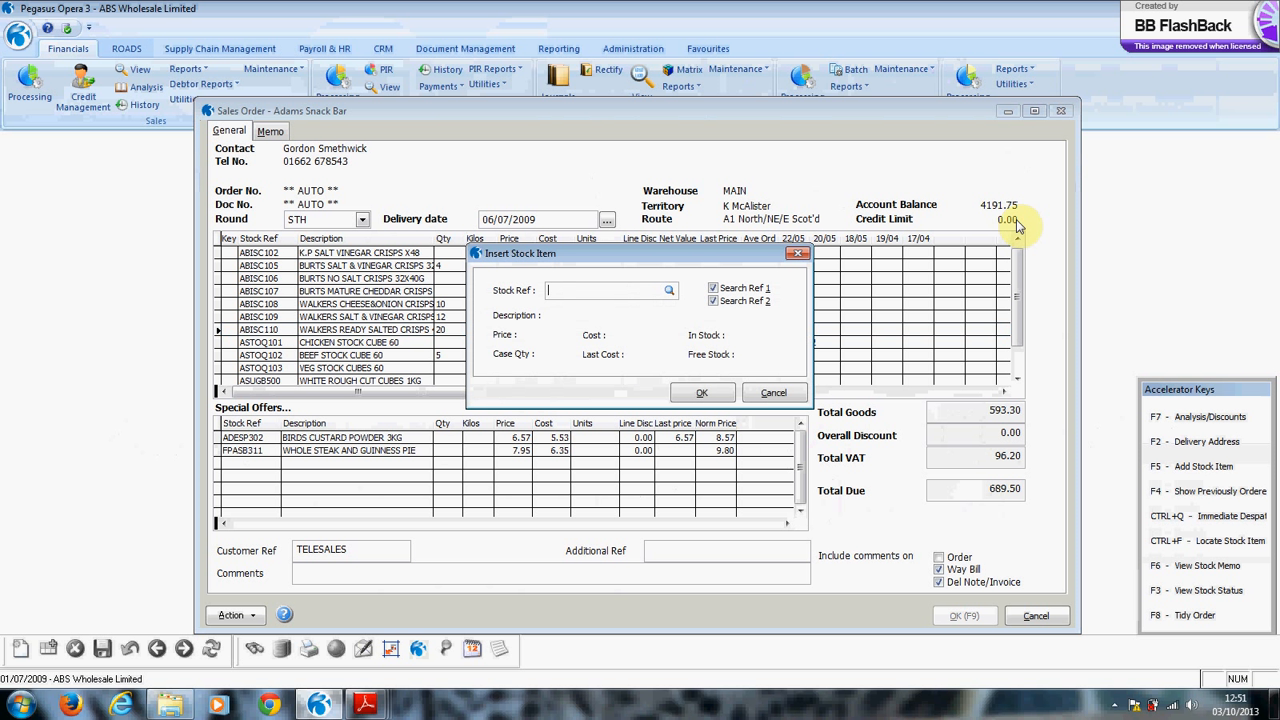
{"action": "type", "text": "GAMMON"}
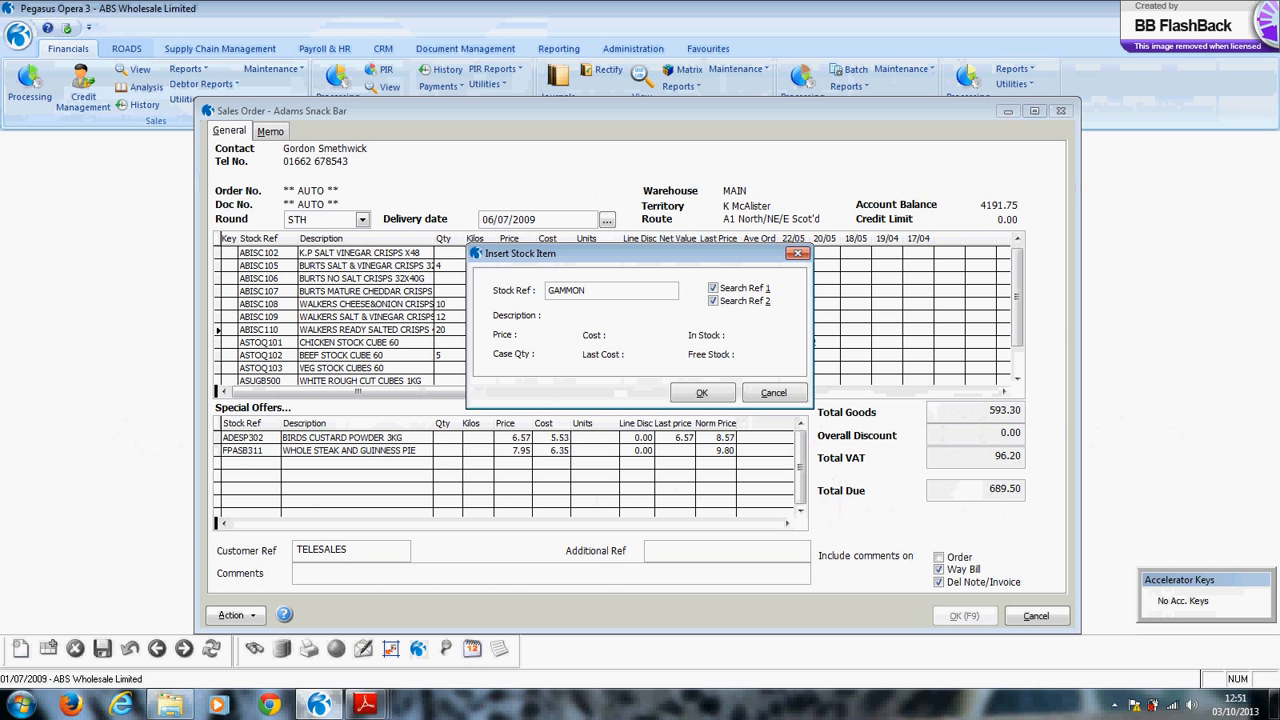
{"action": "key", "text": "Return"}
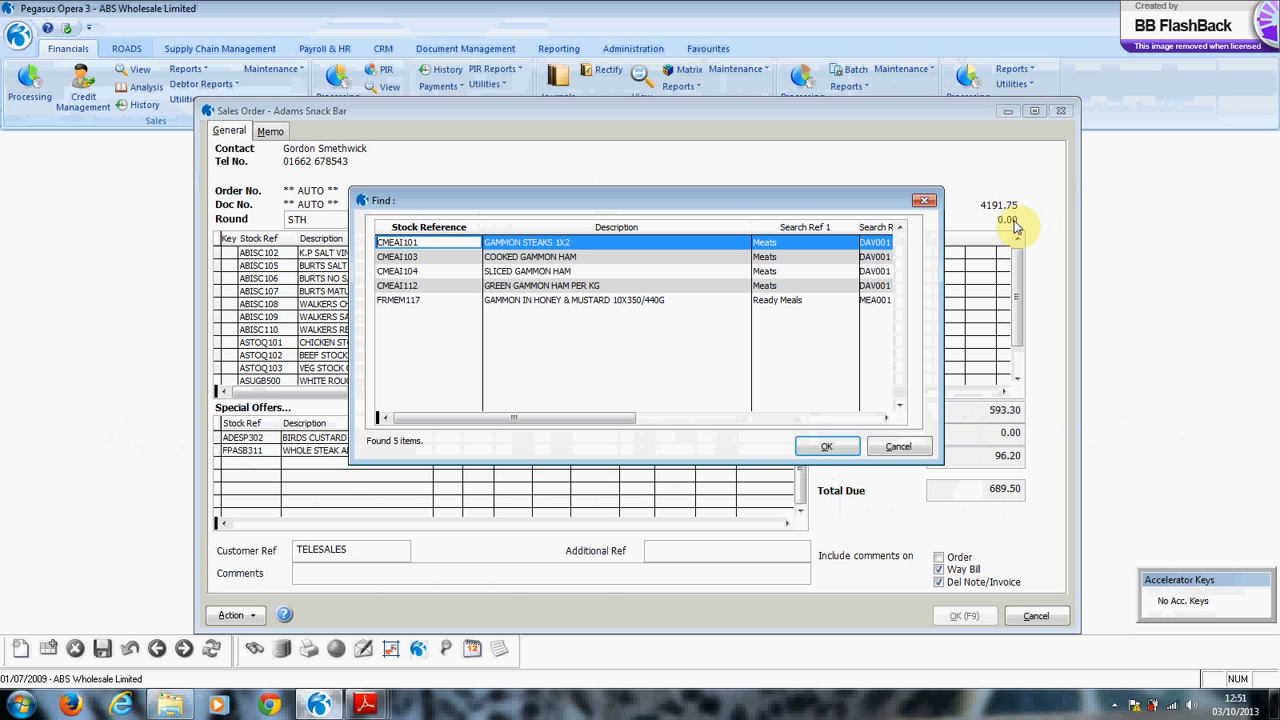
{"action": "double_click", "coordinate": [516, 246]}
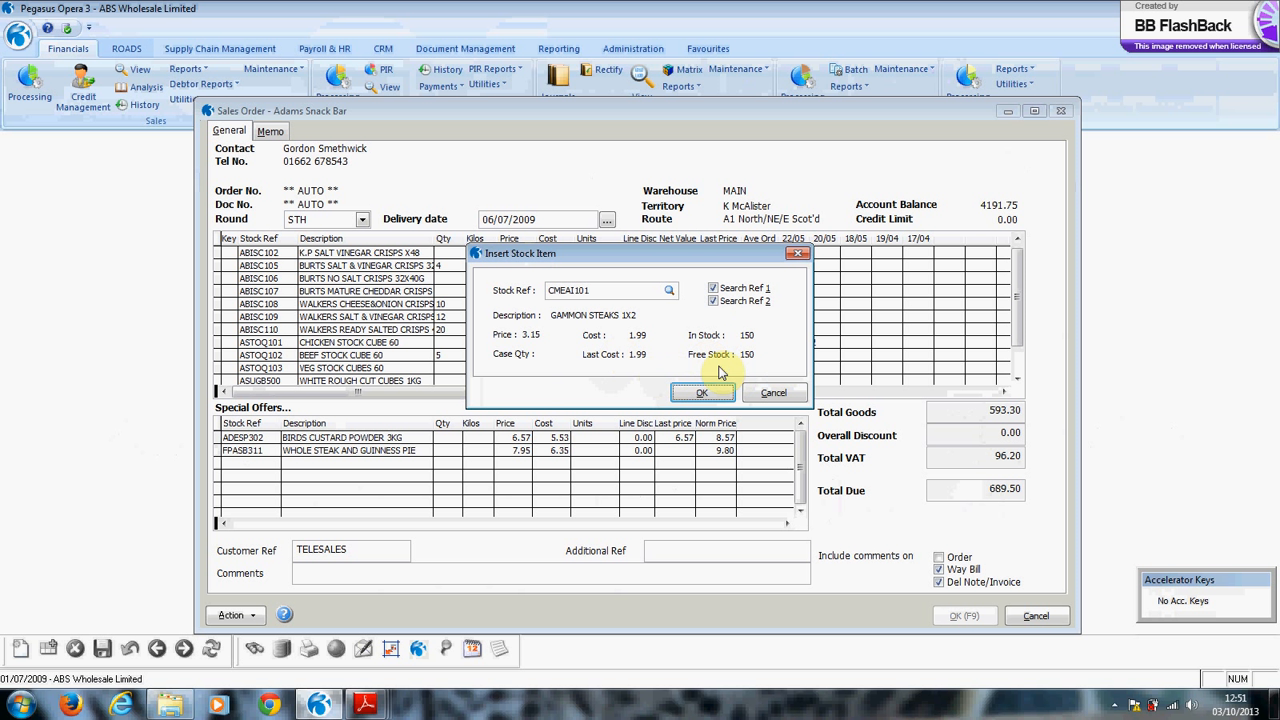
{"action": "left_click", "coordinate": [702, 396]}
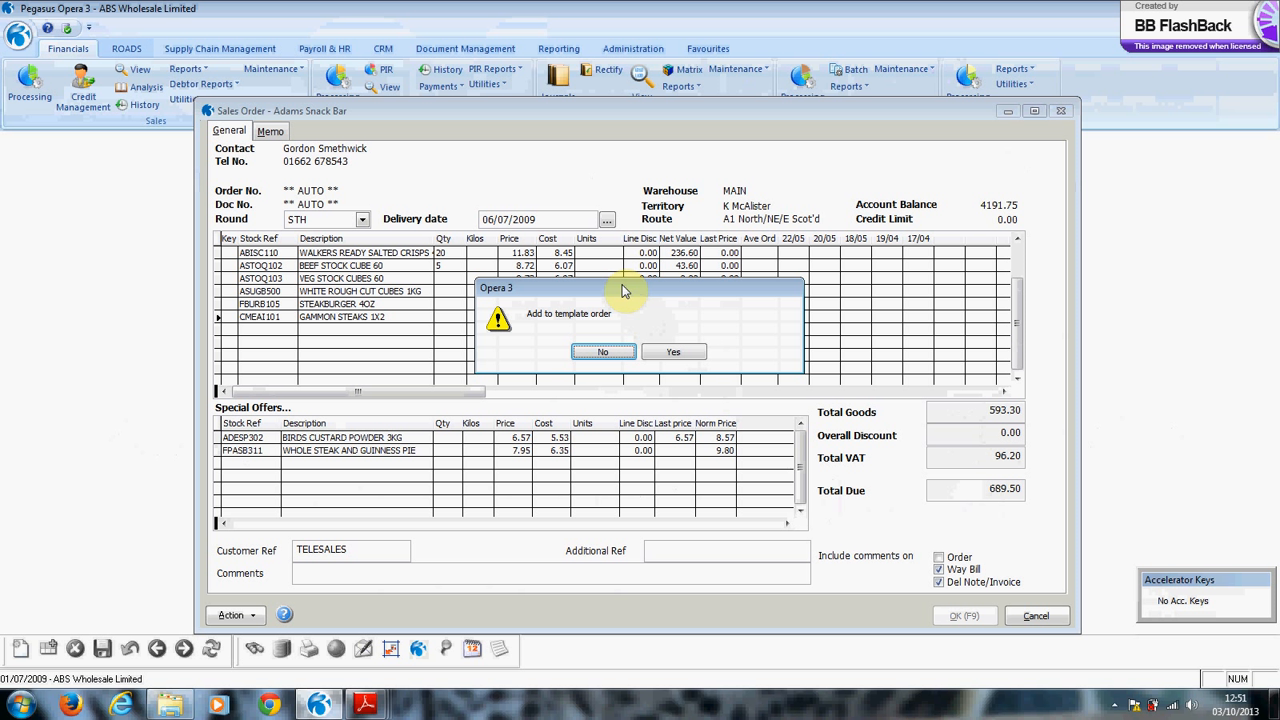
{"action": "left_click", "coordinate": [605, 352]}
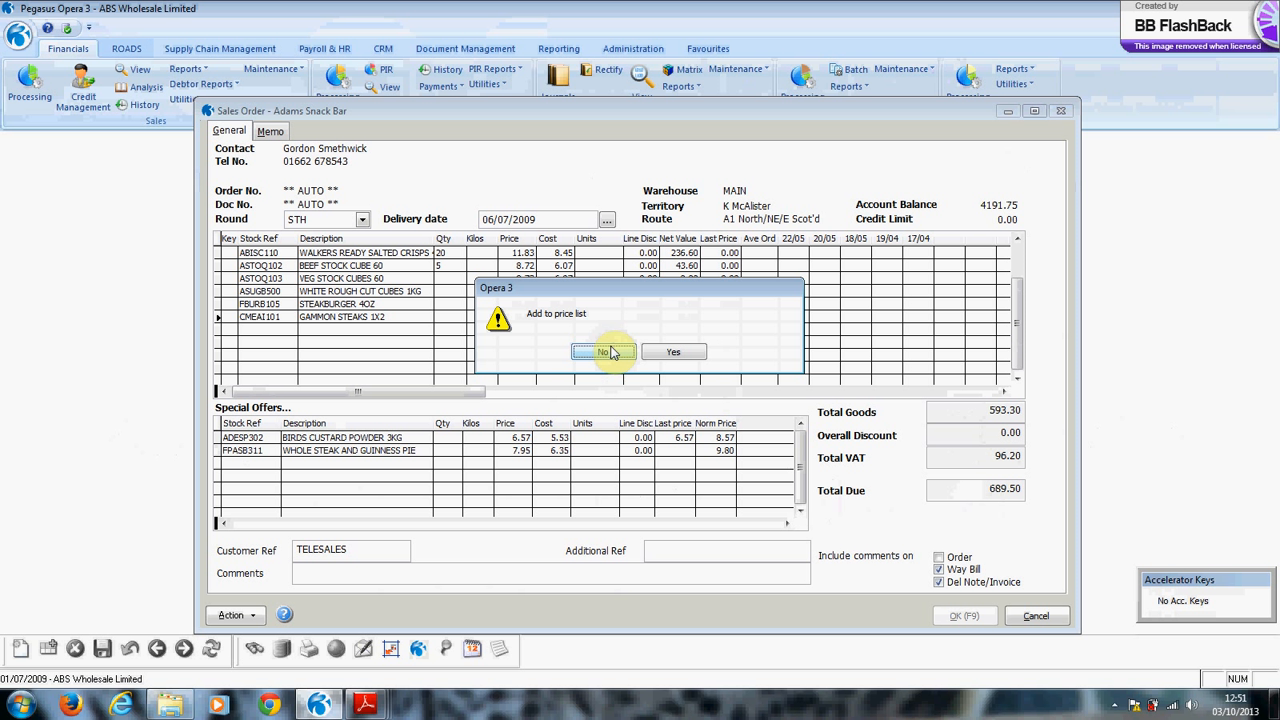
{"action": "left_click", "coordinate": [609, 352]}
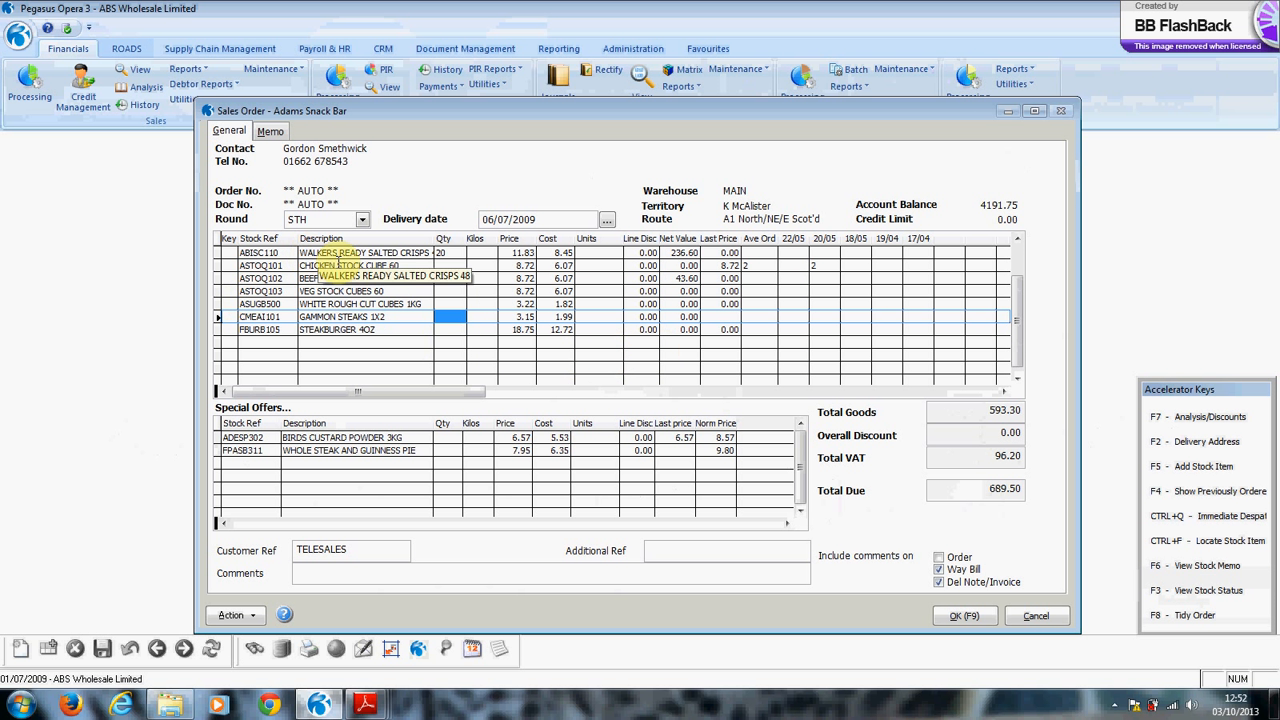
Order 10 gammon steaks with associated items of 2 pineapple rings and 1 apple sauce.
{"action": "scroll", "coordinate": [345, 307], "scroll_direction": "up", "scroll_amount": 1}
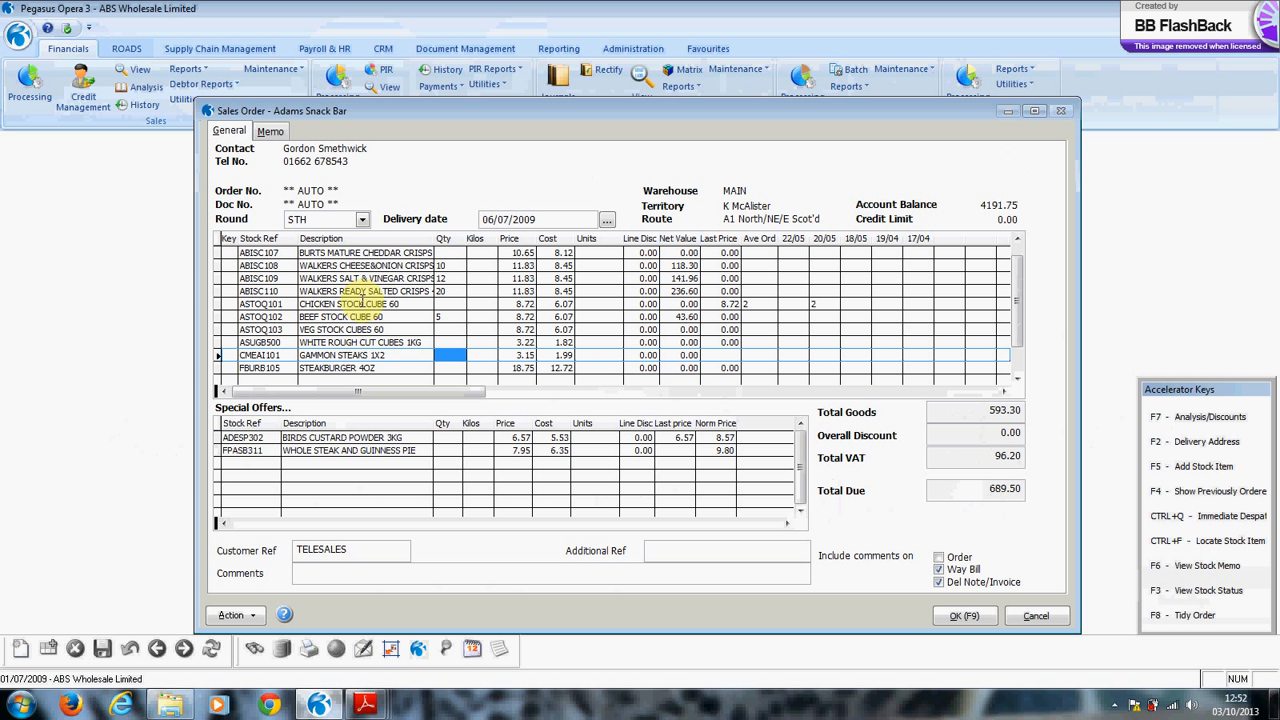
{"action": "type", "text": "10"}
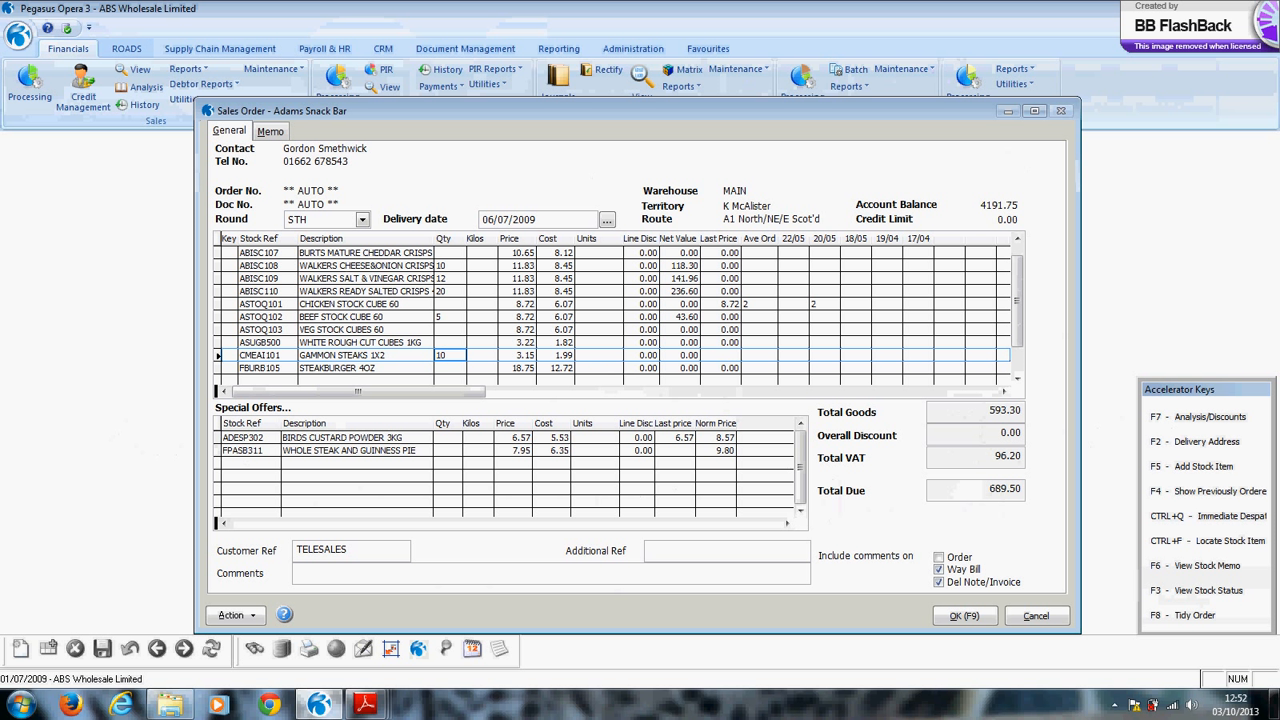
{"action": "key", "text": "Return"}
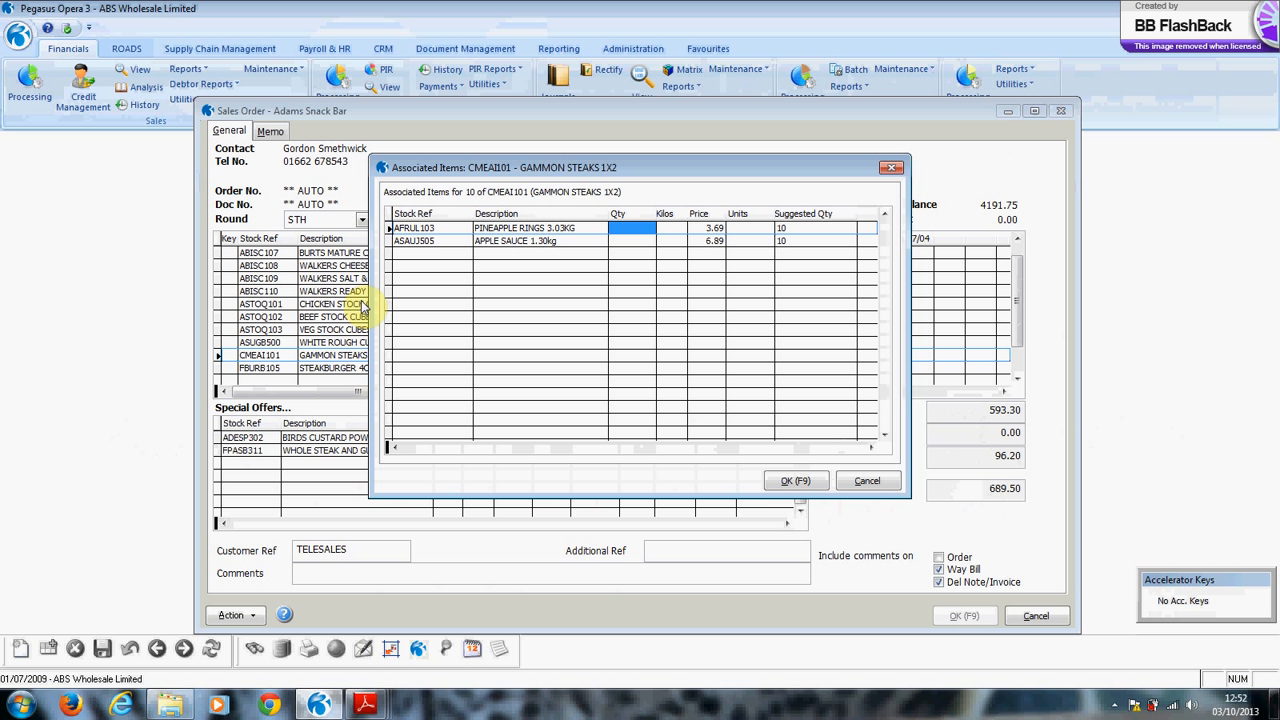
{"action": "type", "text": "2"}
{"action": "key", "text": "Return"}
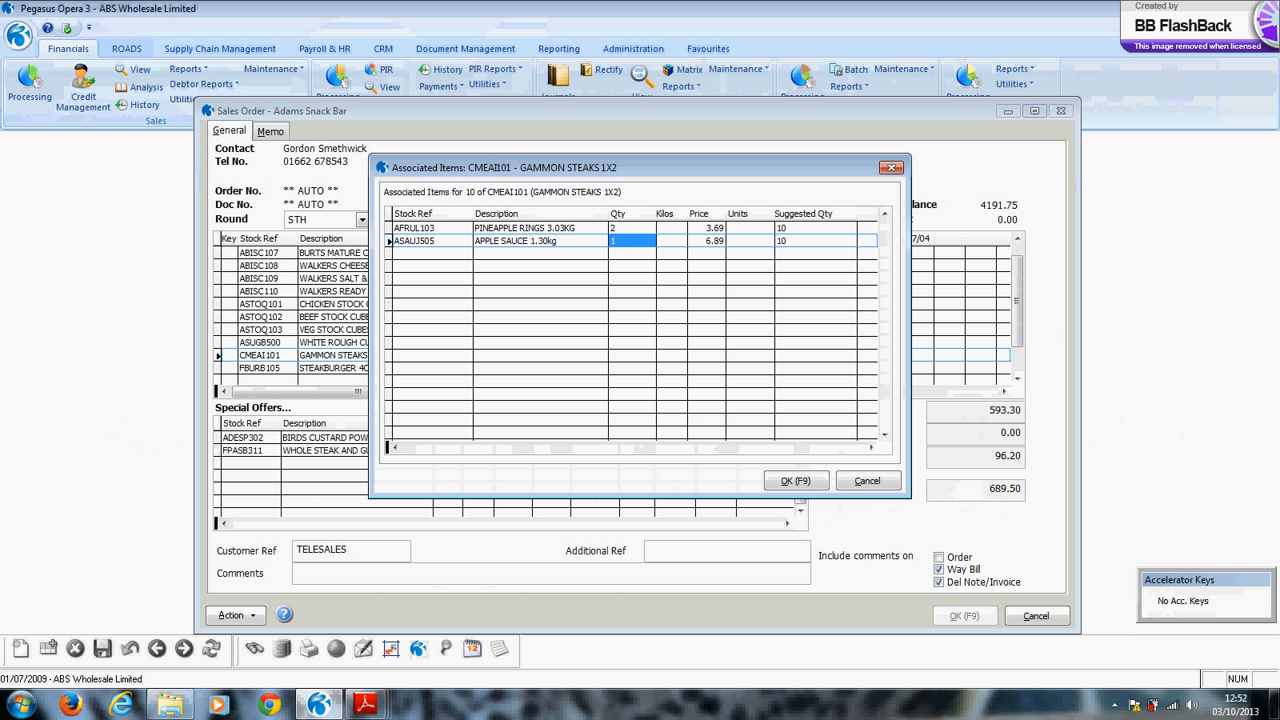
{"action": "key", "text": "Return"}
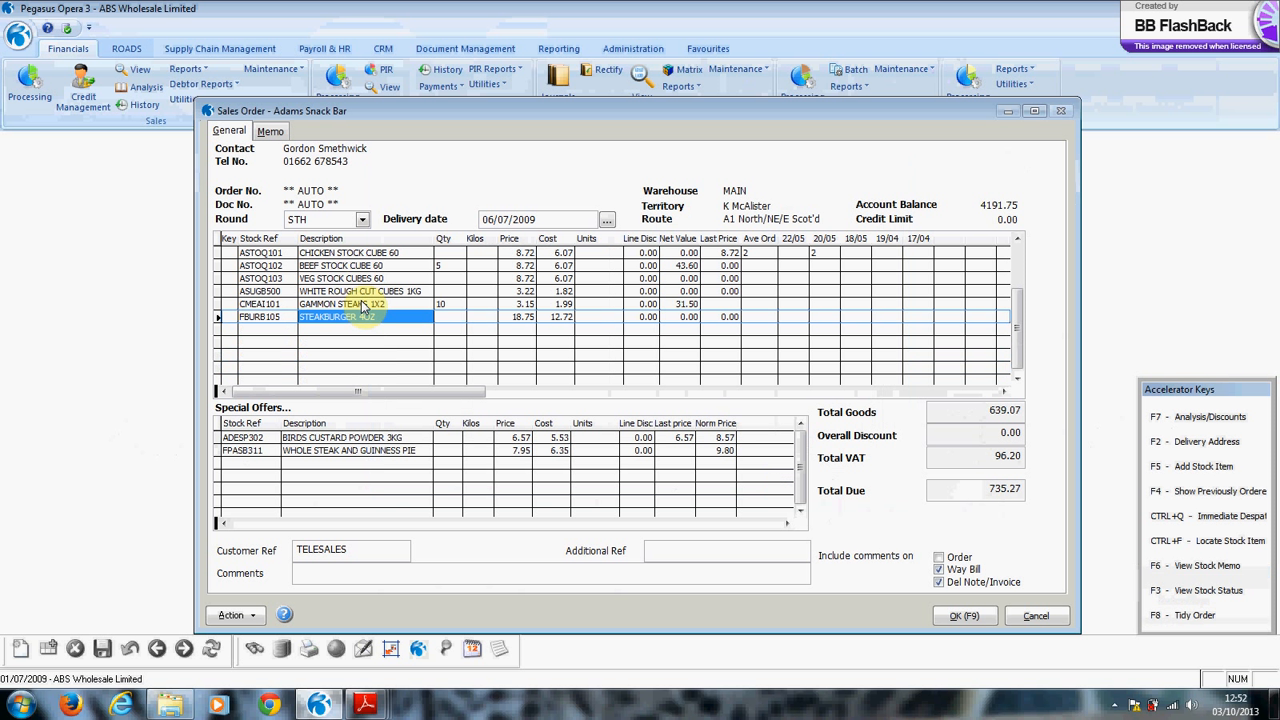
{"action": "scroll", "coordinate": [362, 305], "scroll_direction": "up", "scroll_amount": 2}
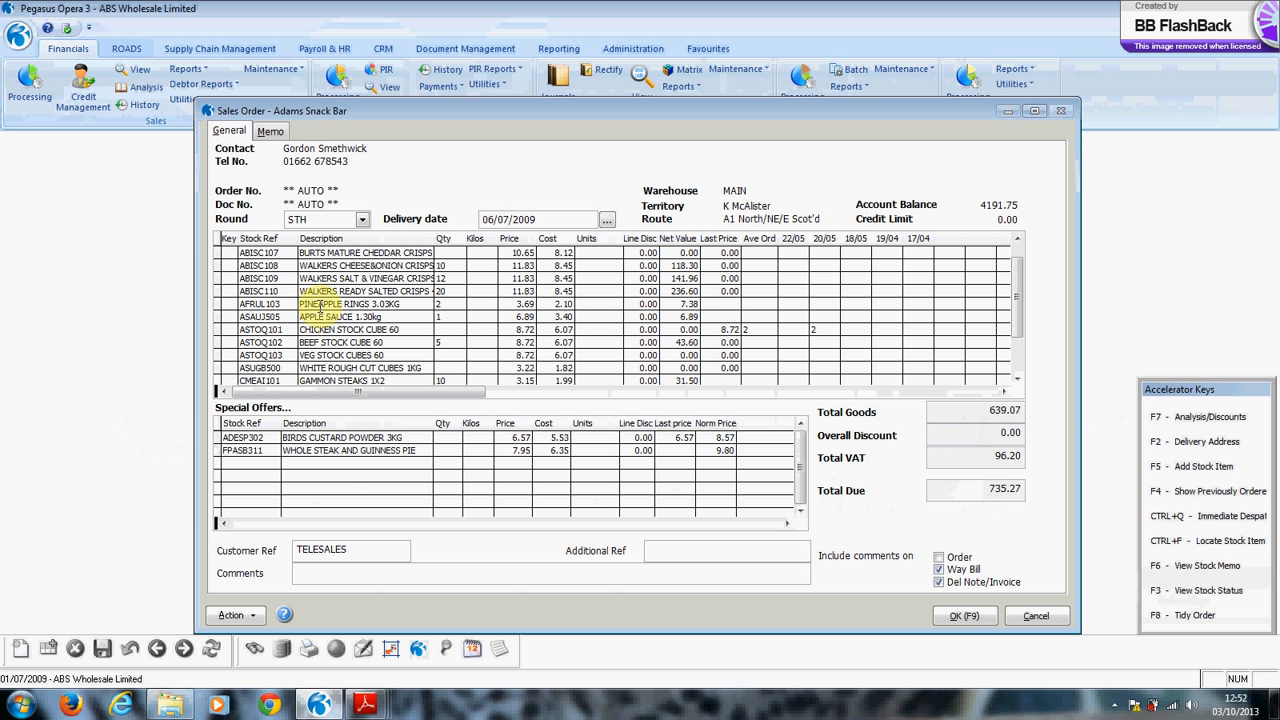
Insert a SIRLOIN steak line, kept off the template order and price list, with quantity 12.
{"action": "left_click", "coordinate": [328, 317]}
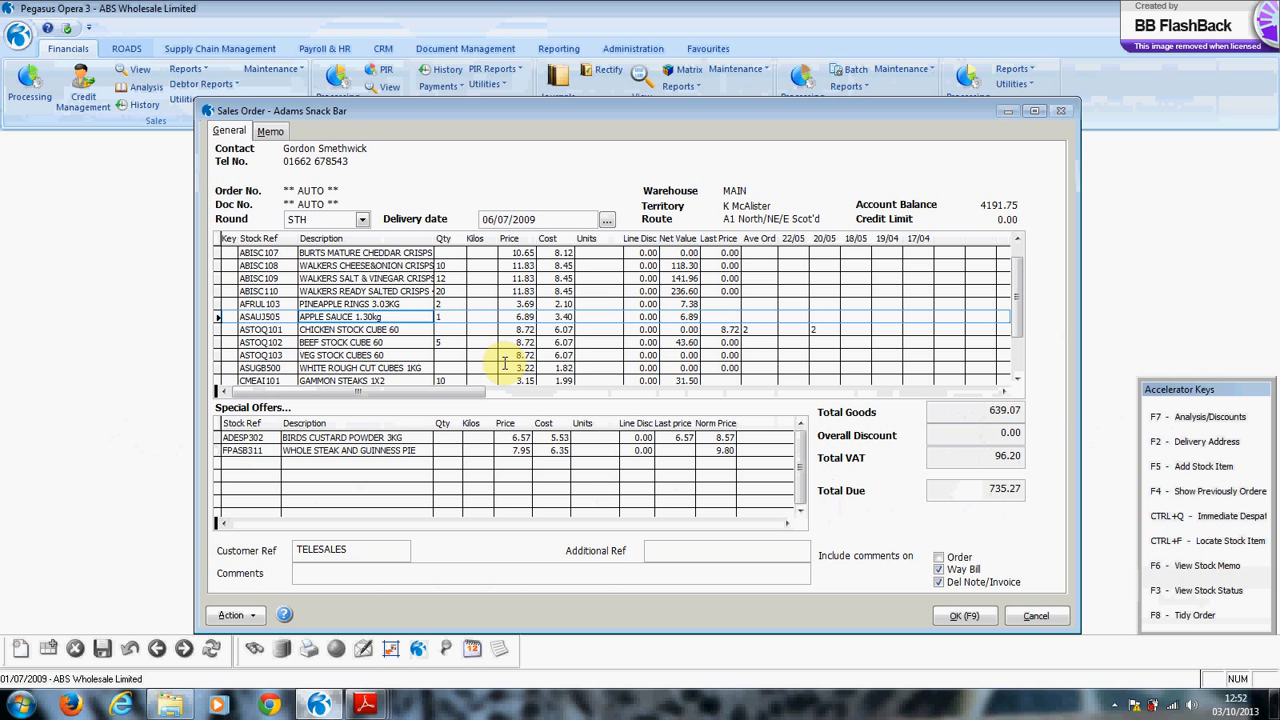
{"action": "scroll", "coordinate": [506, 362], "scroll_direction": "down", "scroll_amount": 1}
{"action": "key", "text": "Insert"}
{"action": "type", "text": "SIRLOIN"}
{"action": "key", "text": "Return"}
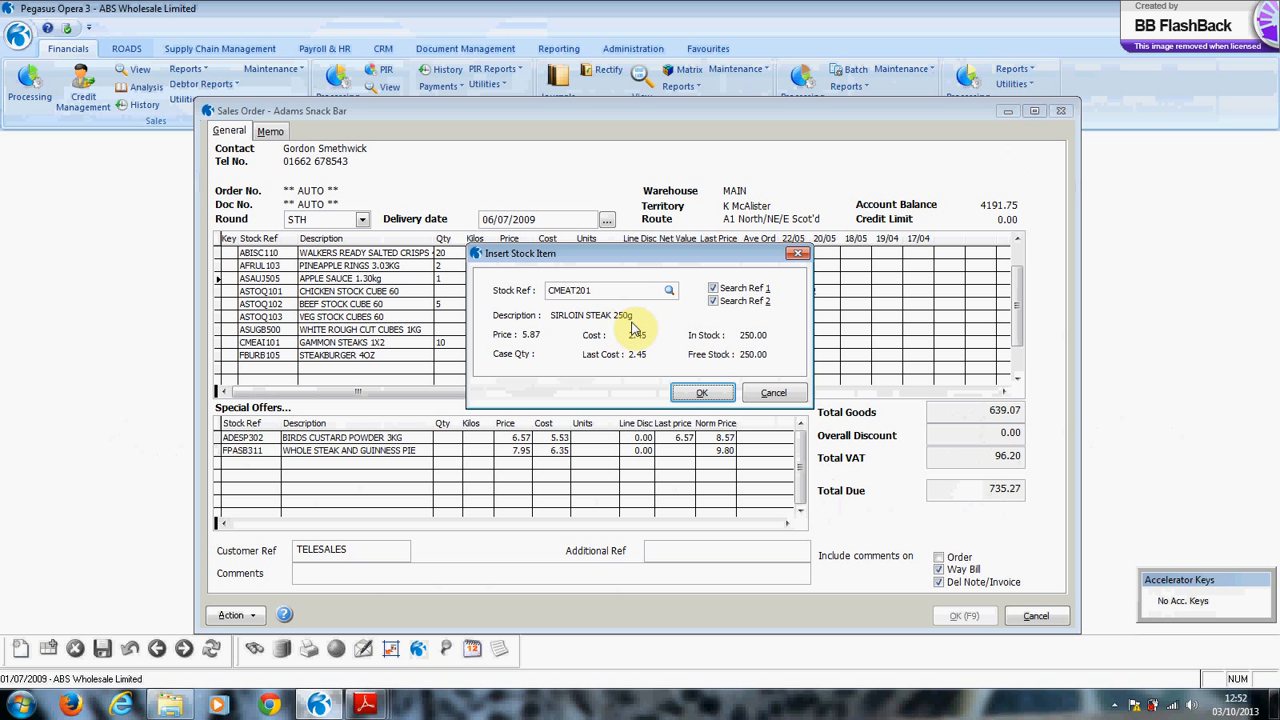
{"action": "left_click", "coordinate": [700, 395]}
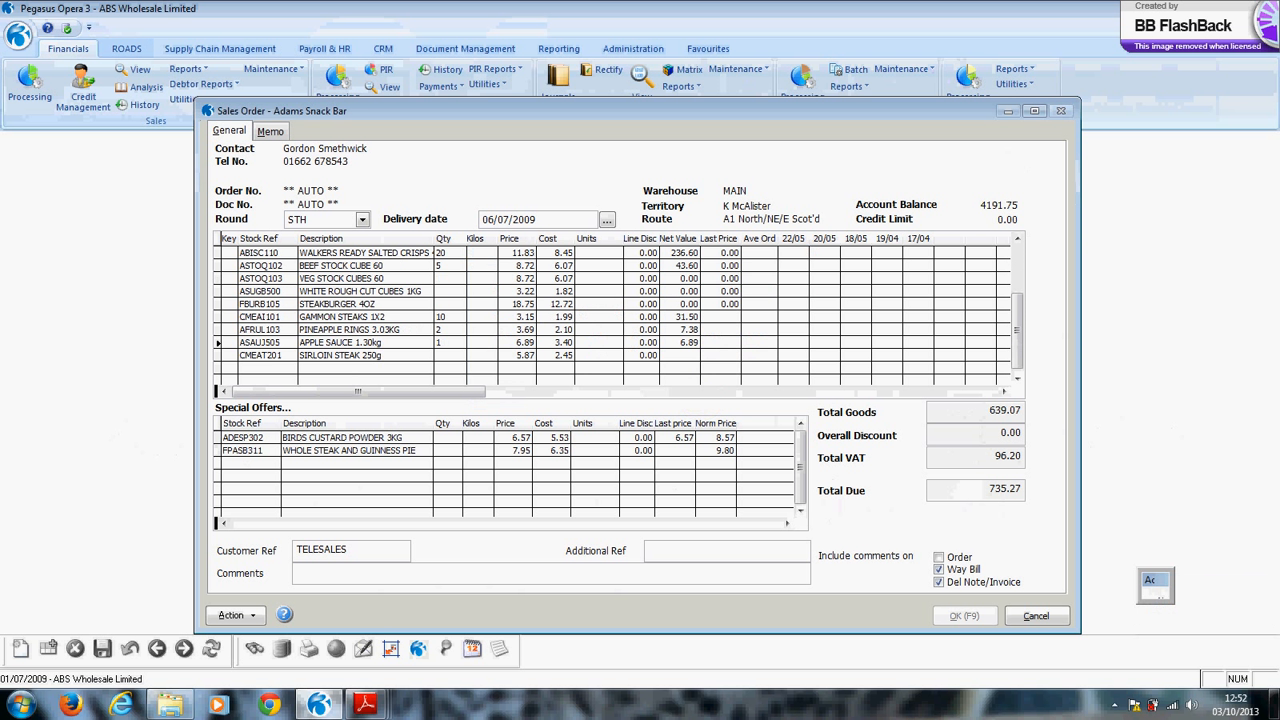
{"action": "left_click", "coordinate": [602, 354]}
{"action": "left_click", "coordinate": [602, 354]}
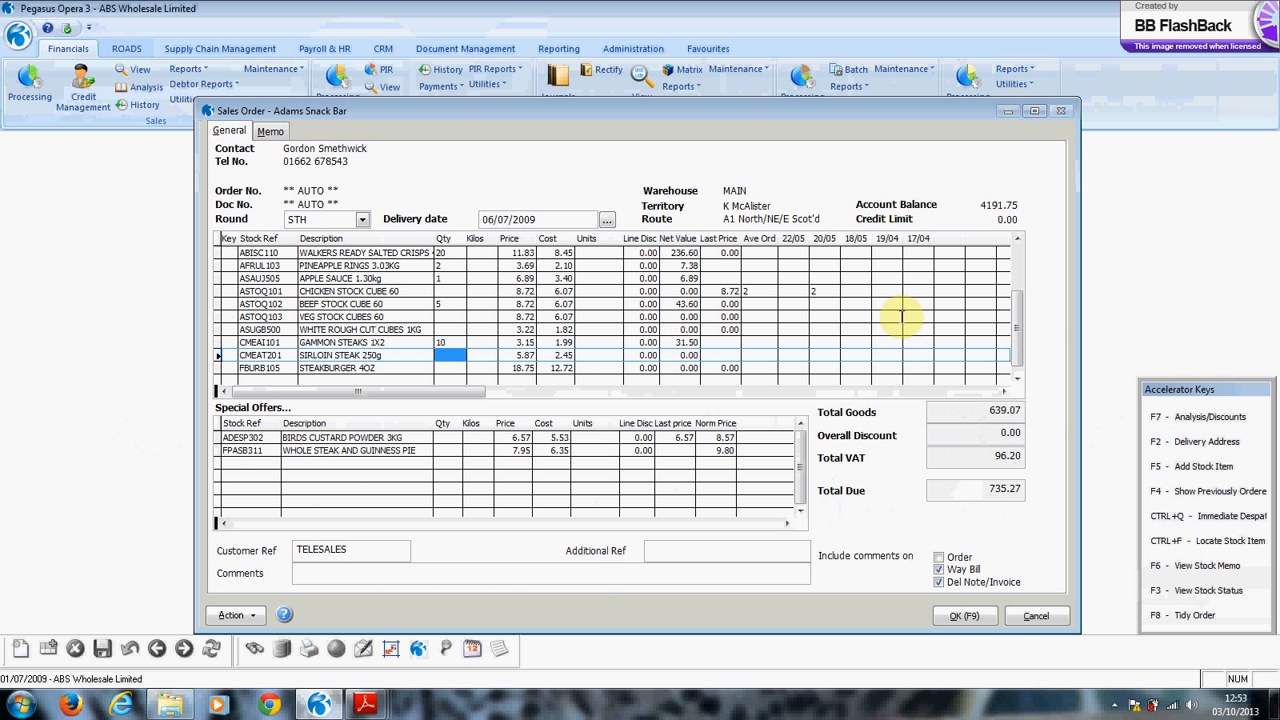
{"action": "type", "text": "12"}
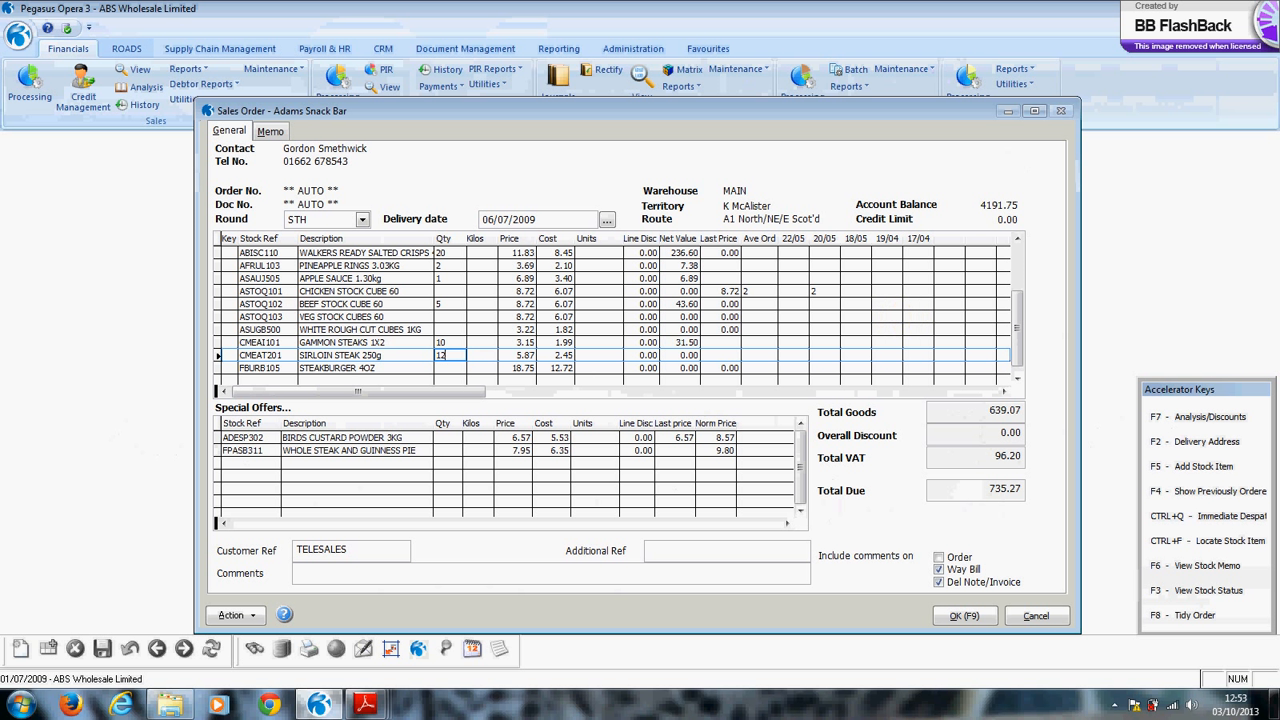
{"action": "key", "text": "Return"}
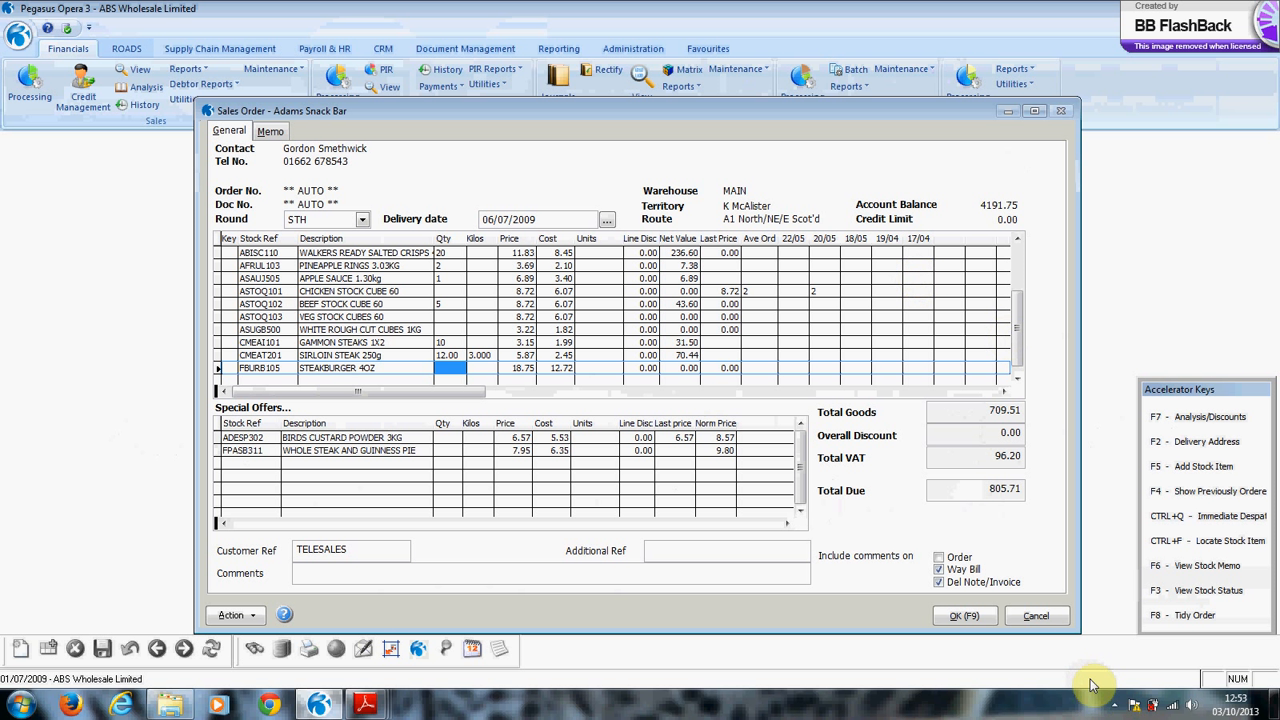
Cancel the Adams Snack Bar sales order and confirm Quit Order.
{"action": "left_click", "coordinate": [1036, 616]}
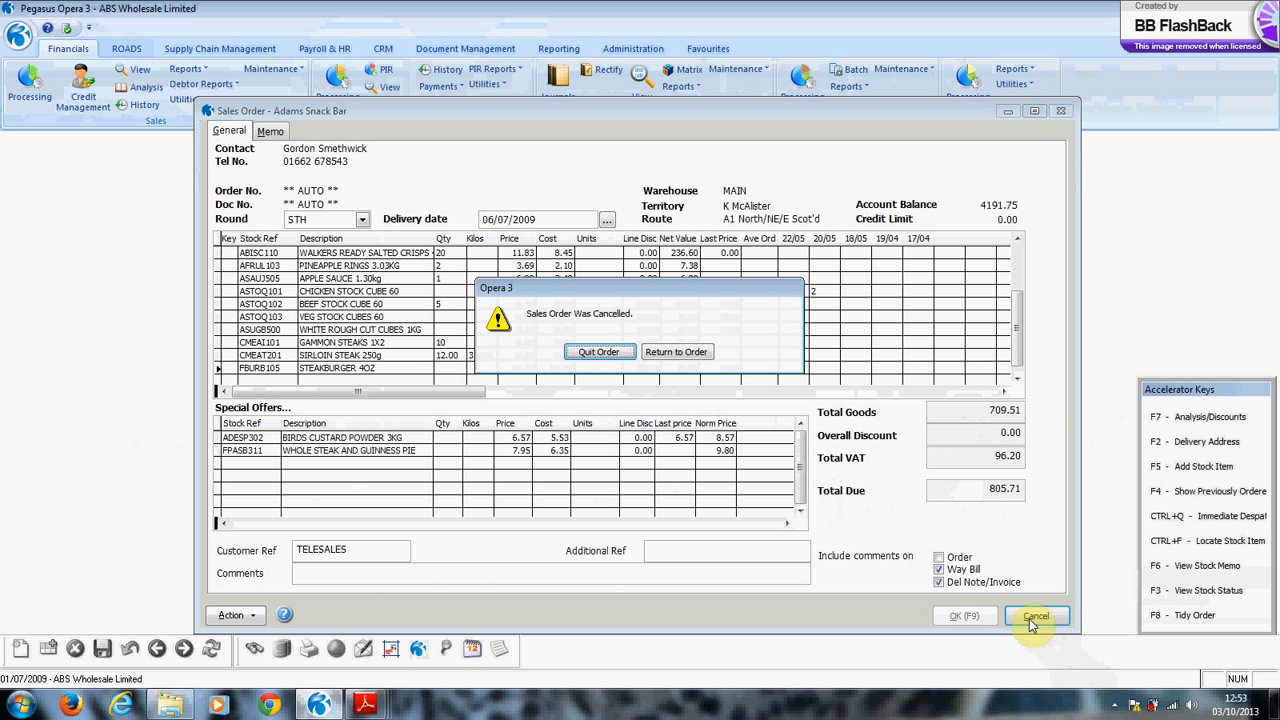
{"action": "left_click", "coordinate": [580, 352]}
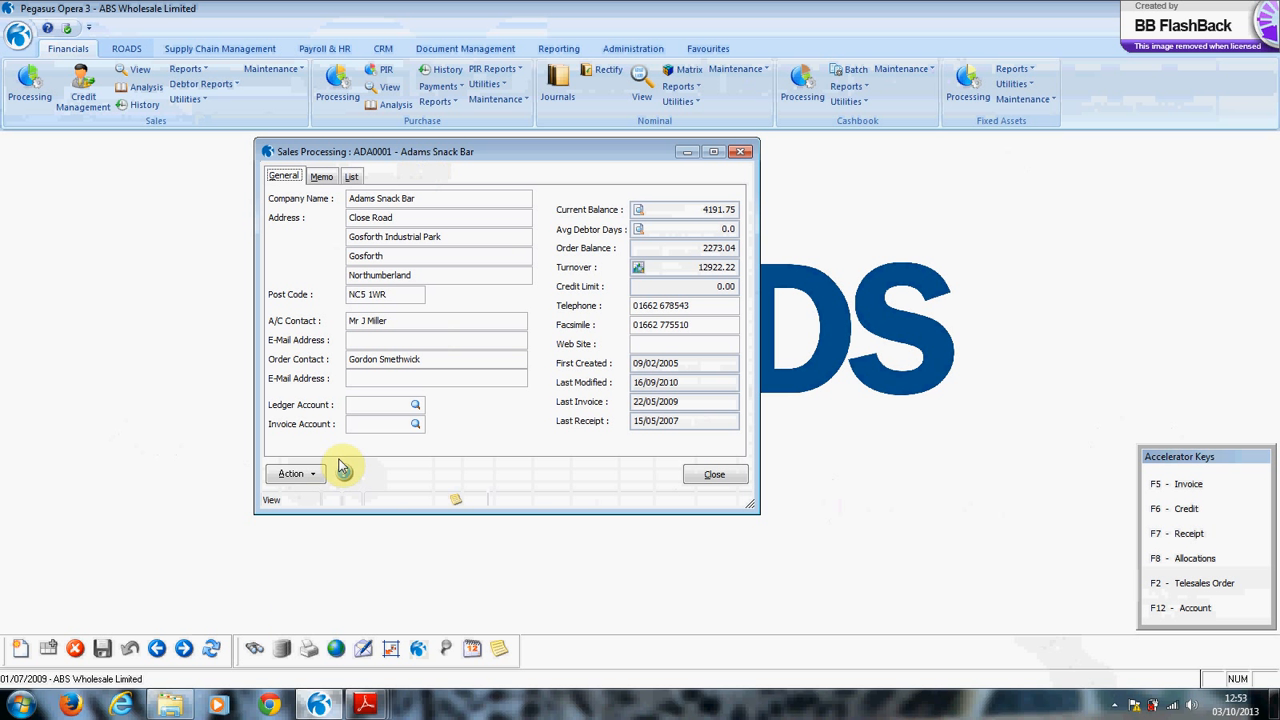
Choose Telesales Options from the Adams Snack Bar account's Action menu.
{"action": "left_click", "coordinate": [292, 476]}
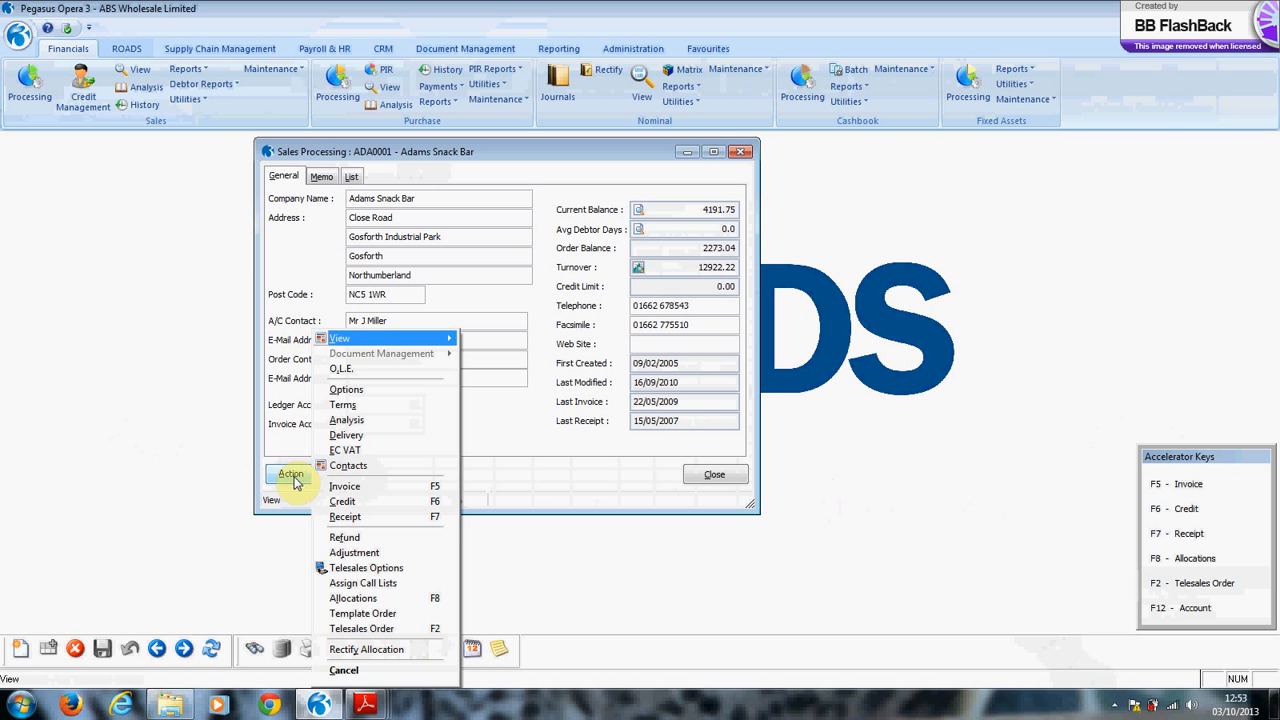
{"action": "left_click", "coordinate": [380, 570]}
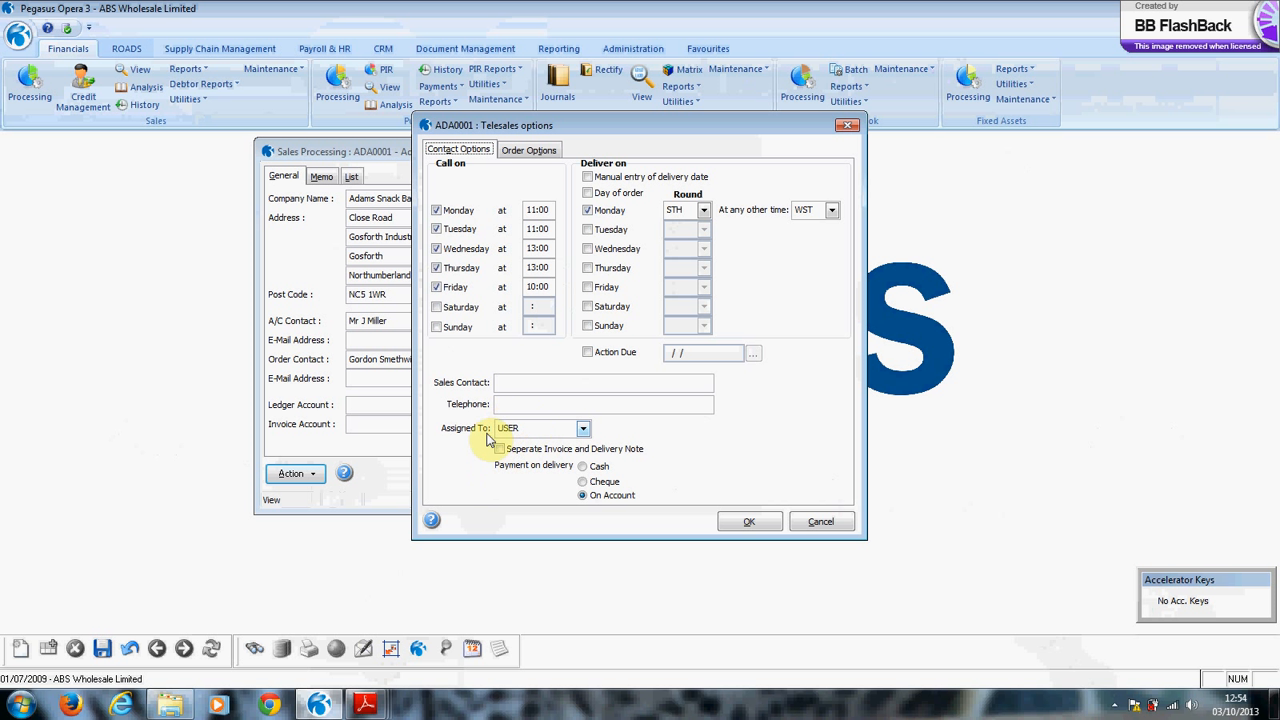
Assign the account to ROADS, set payment to On Account, review Order Options and save.
{"action": "left_click", "coordinate": [583, 428]}
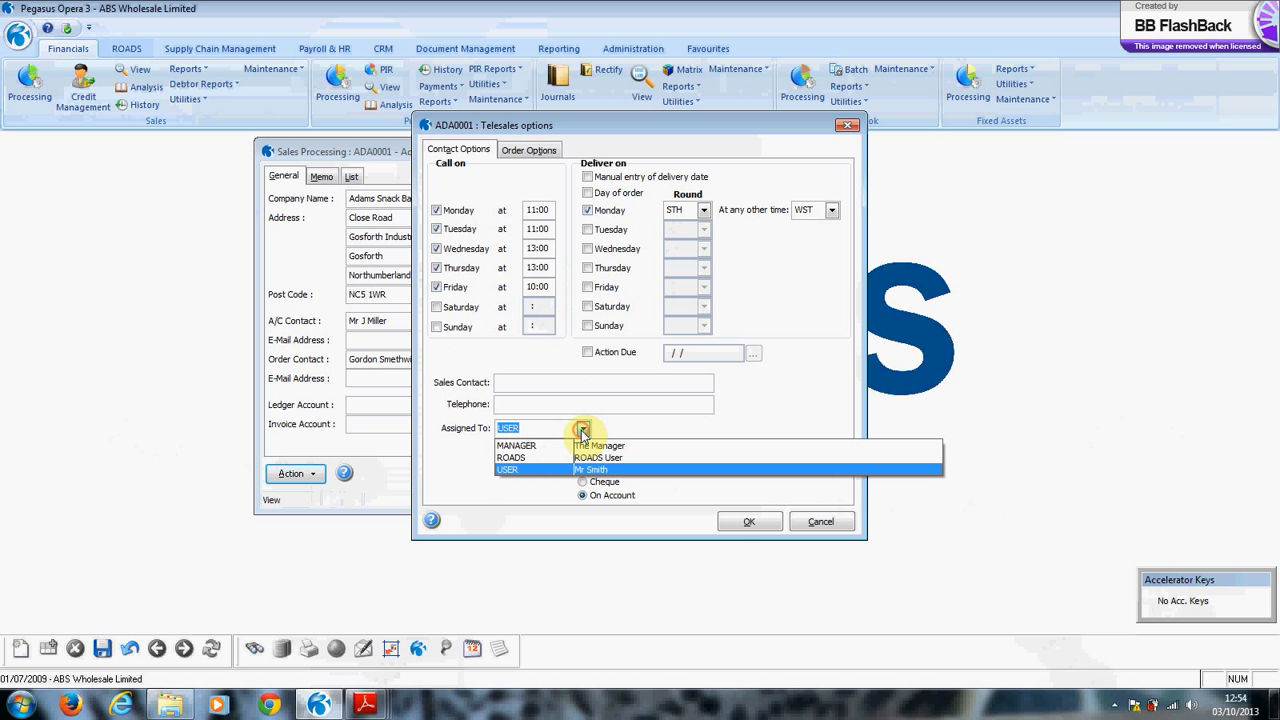
{"action": "left_click", "coordinate": [510, 460]}
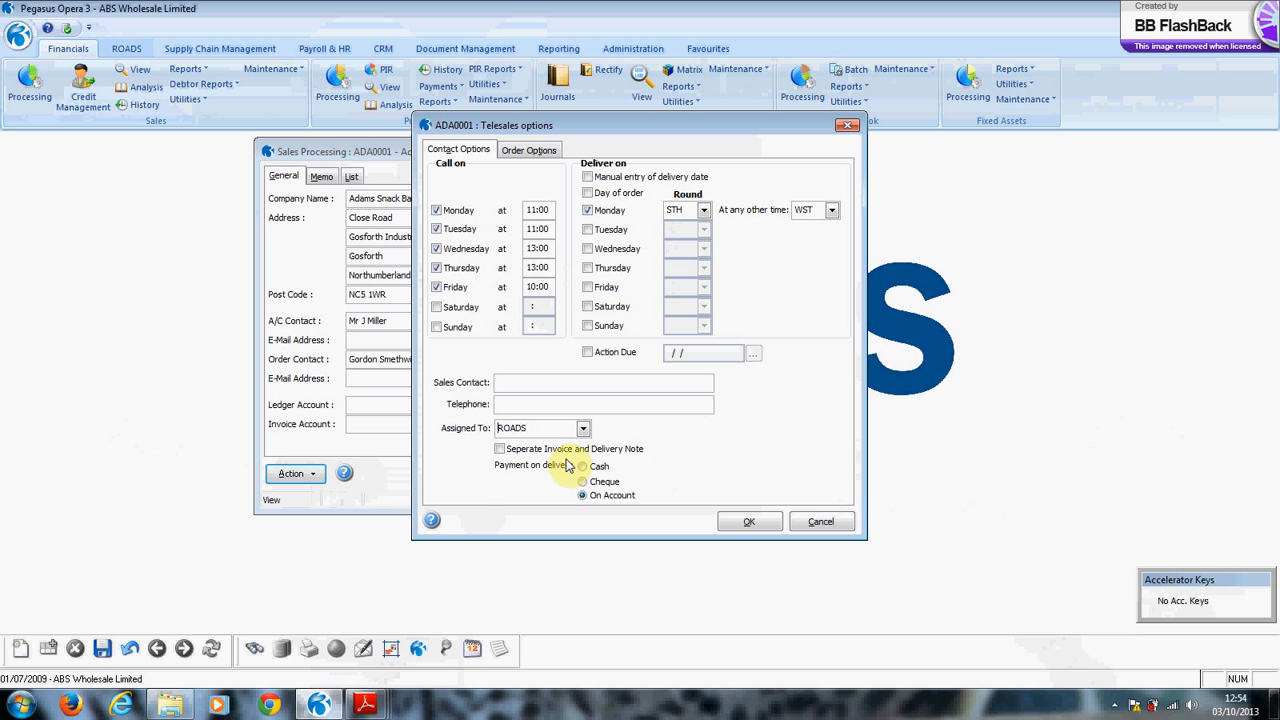
{"action": "left_click", "coordinate": [582, 496]}
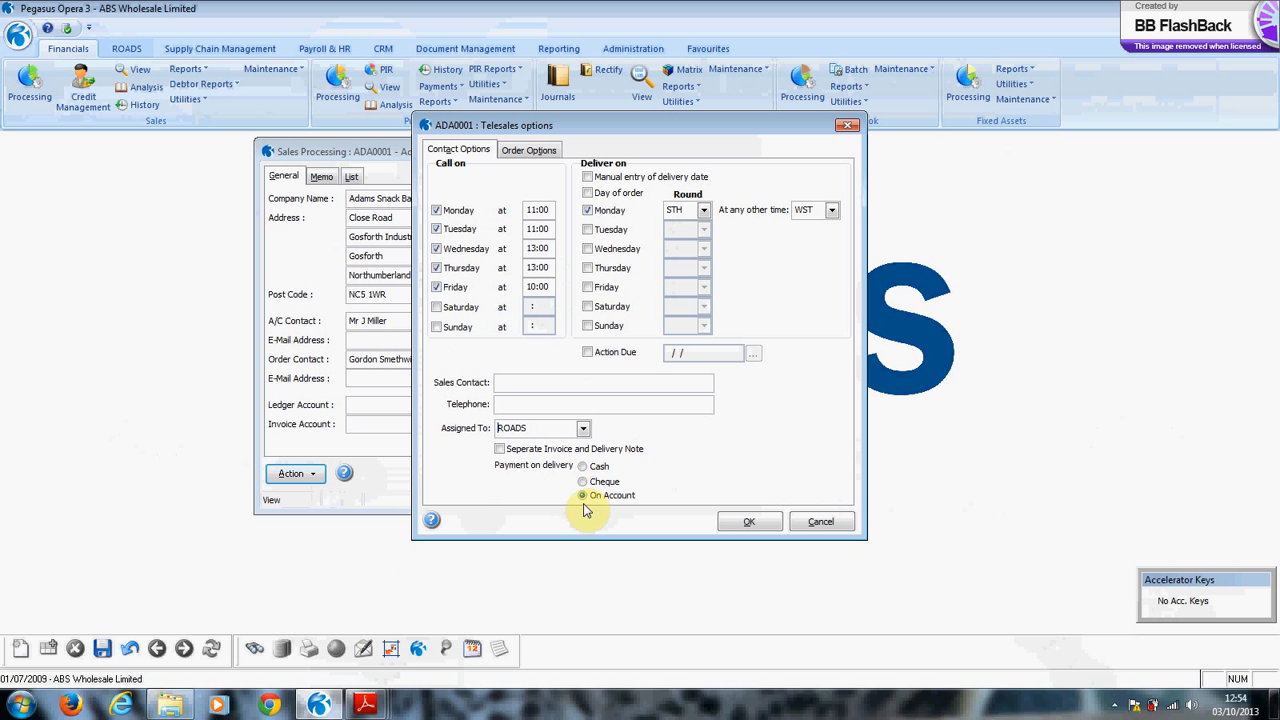
{"action": "left_click", "coordinate": [537, 151]}
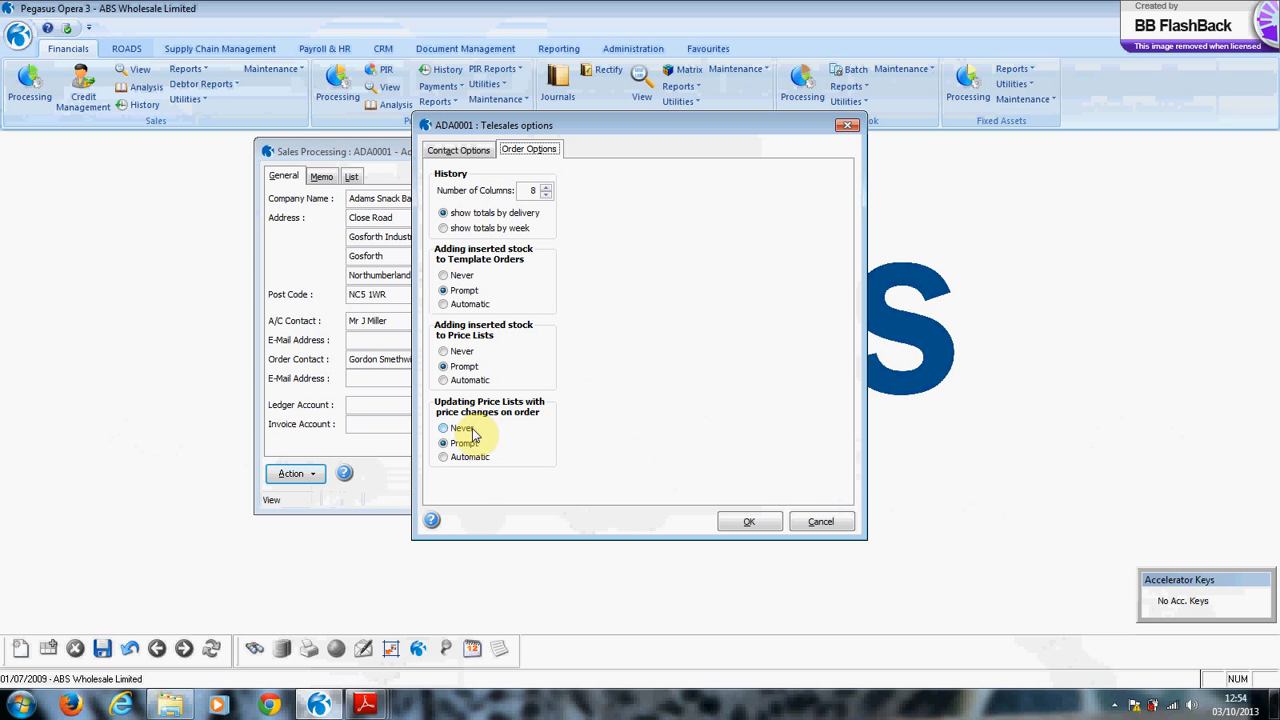
{"action": "left_click", "coordinate": [741, 518]}
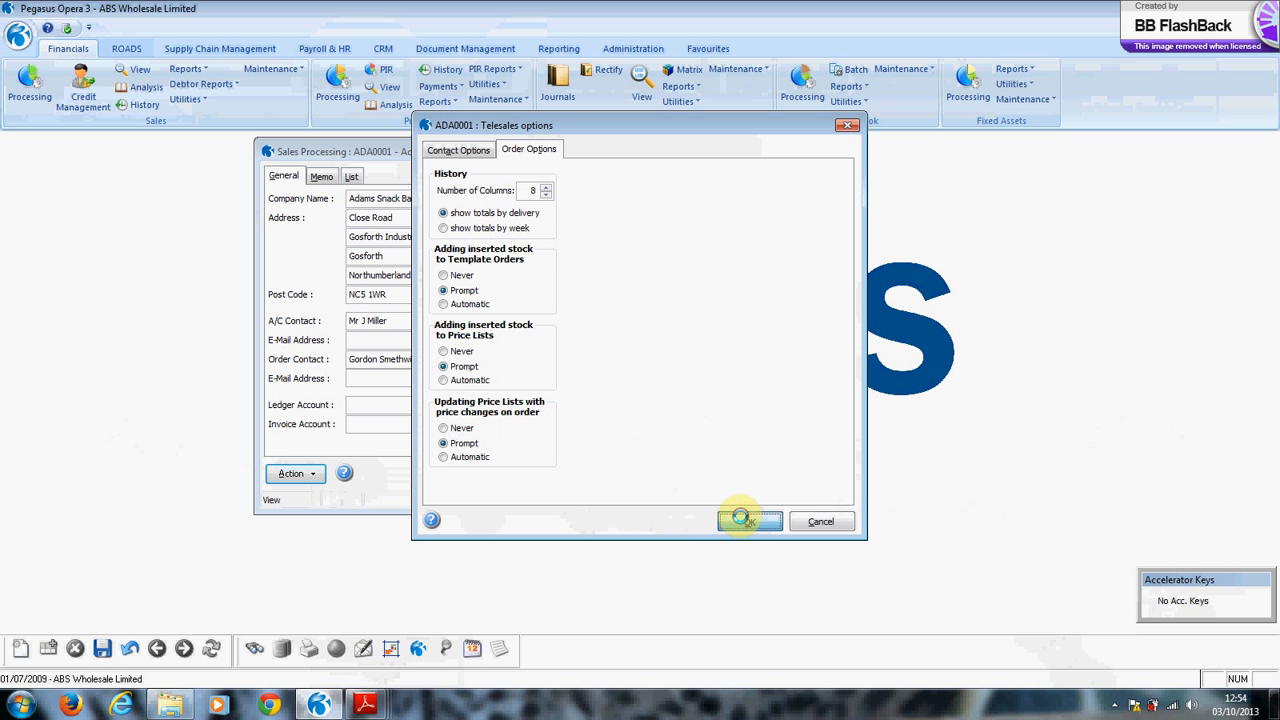
{"action": "left_click", "coordinate": [298, 475]}
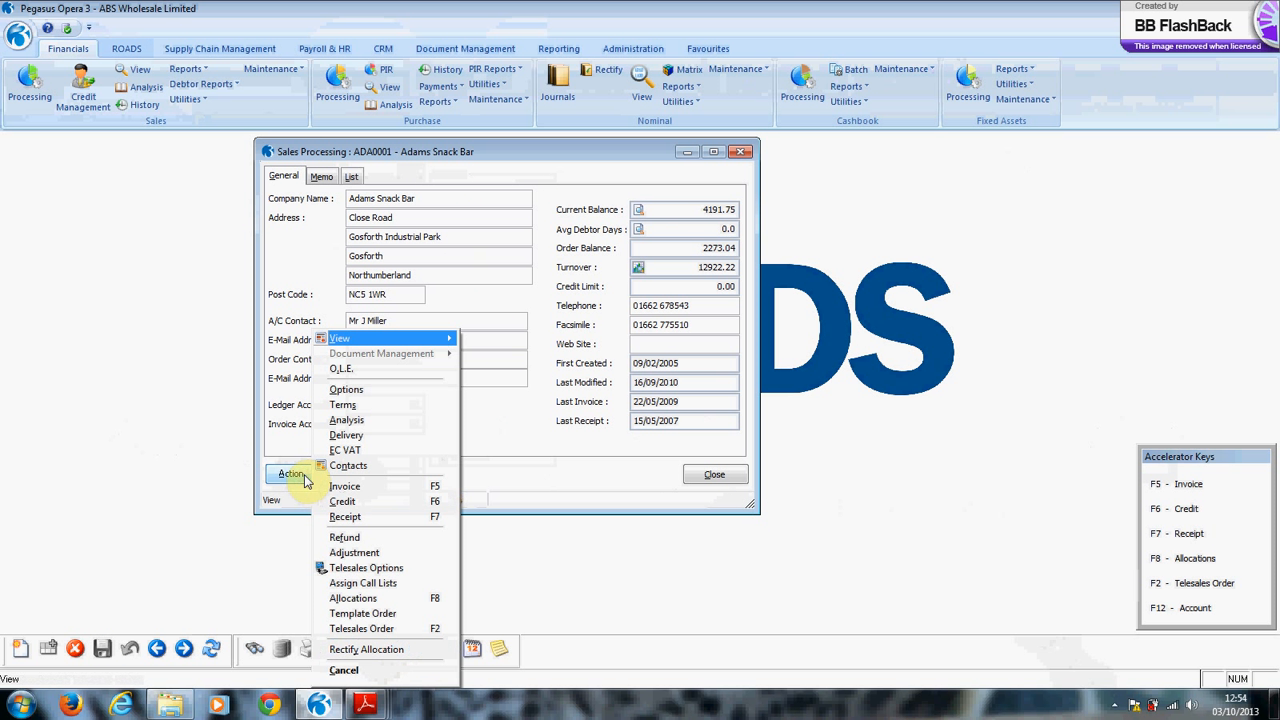
Inspect the template order's ABISC108 line with Order Key left blank, close it, and show Supply Chain Management.
{"action": "left_click", "coordinate": [387, 615]}
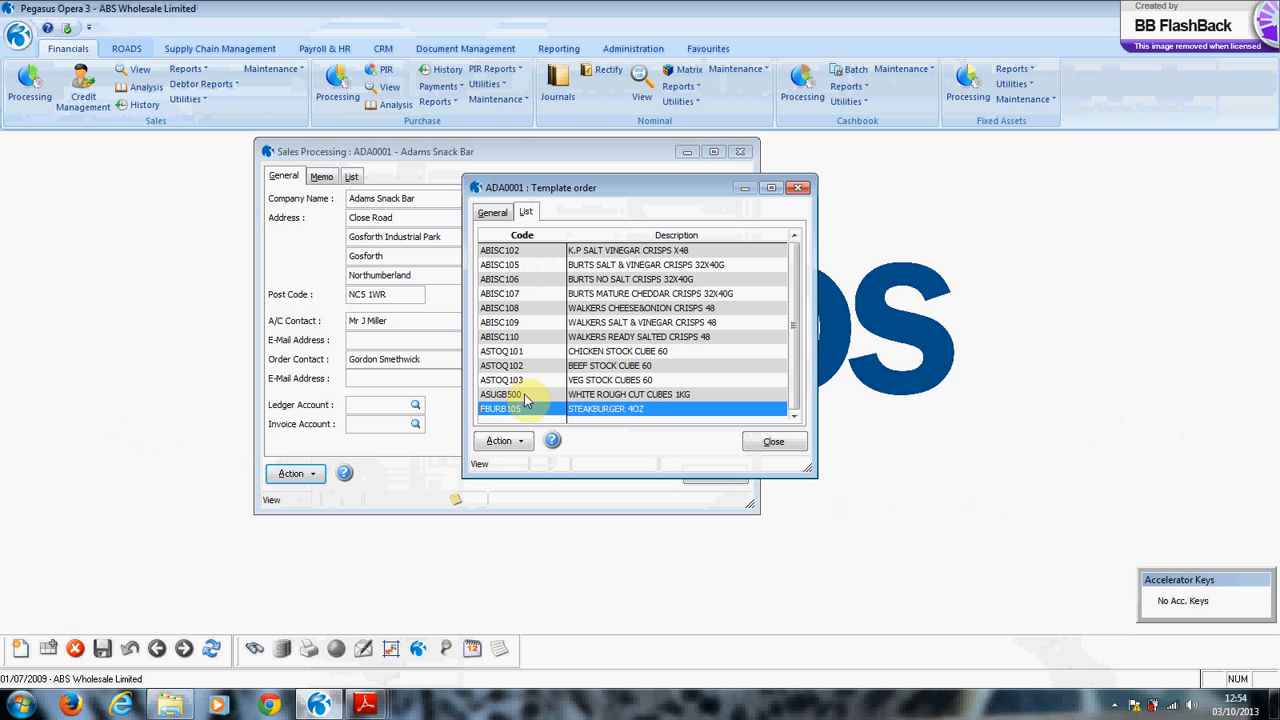
{"action": "left_click", "coordinate": [496, 309]}
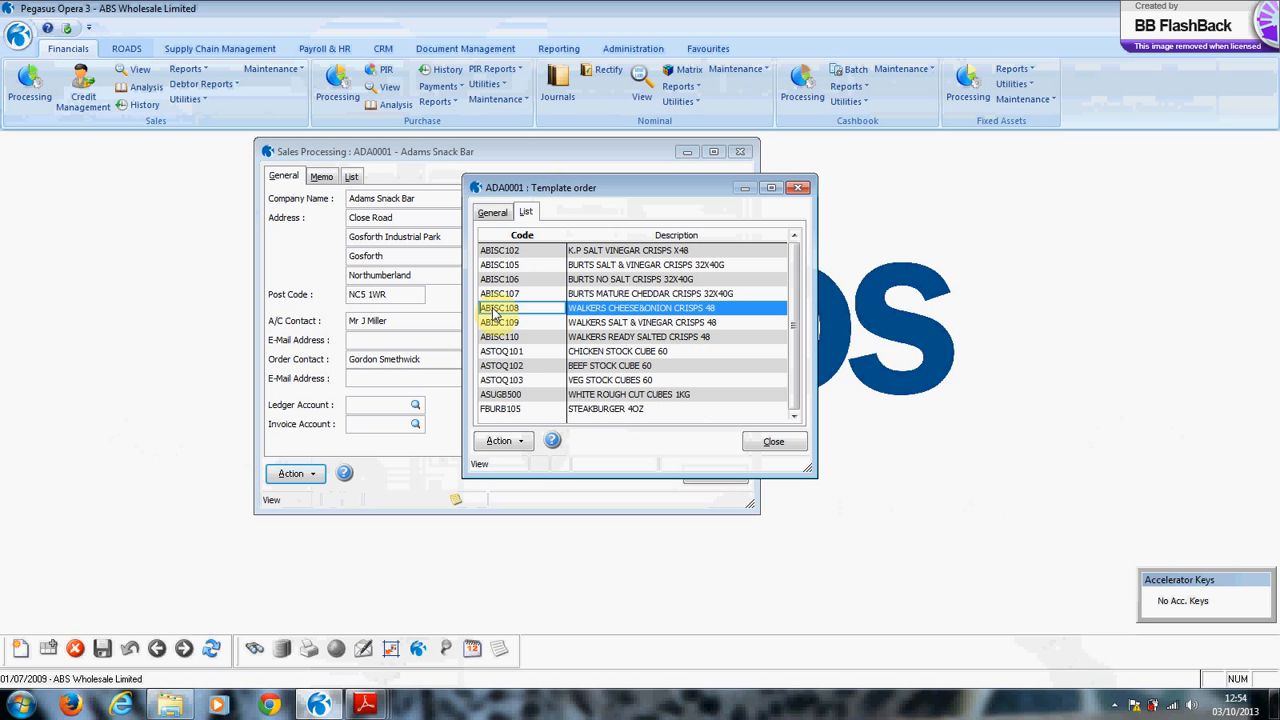
{"action": "left_click", "coordinate": [491, 212]}
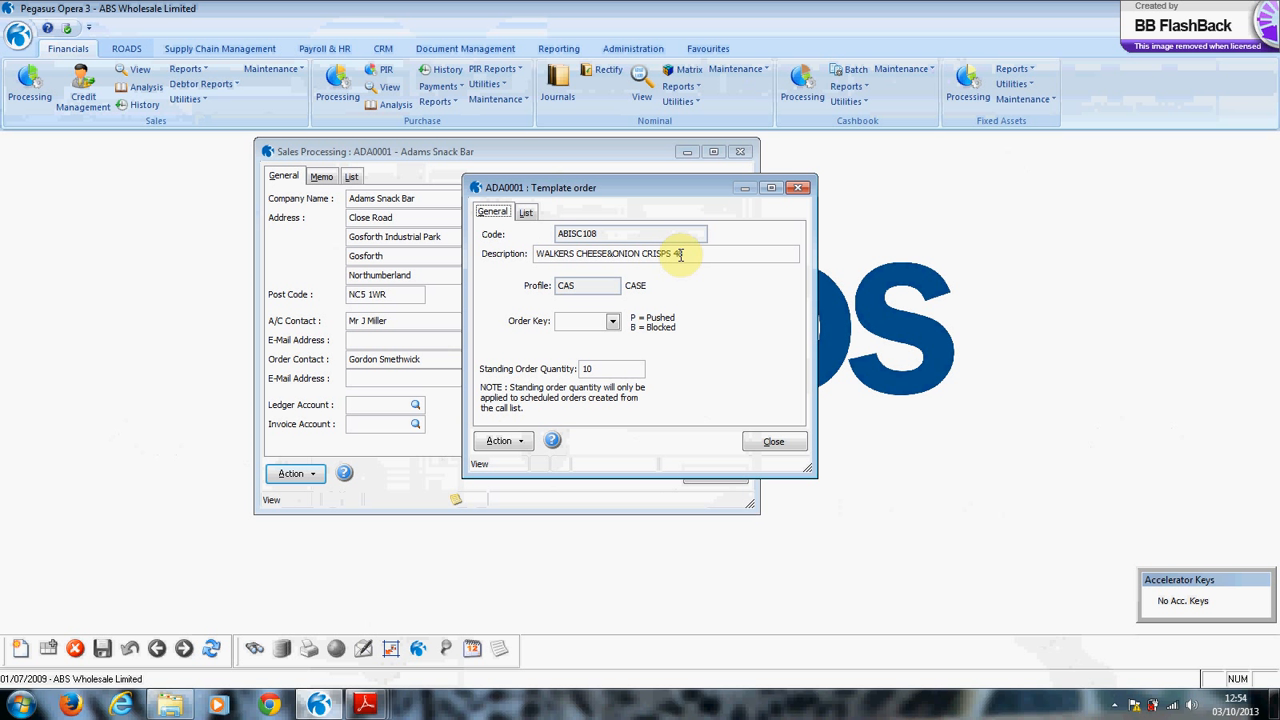
{"action": "left_click", "coordinate": [613, 323]}
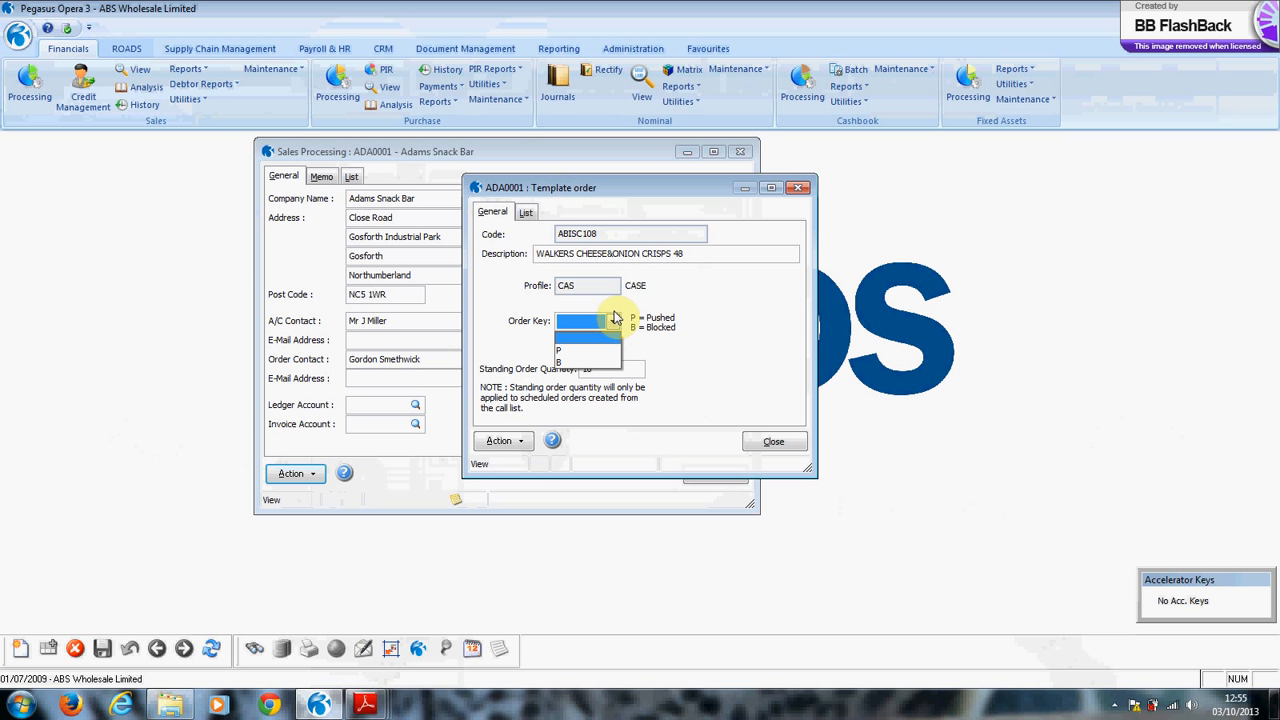
{"action": "left_click", "coordinate": [734, 372]}
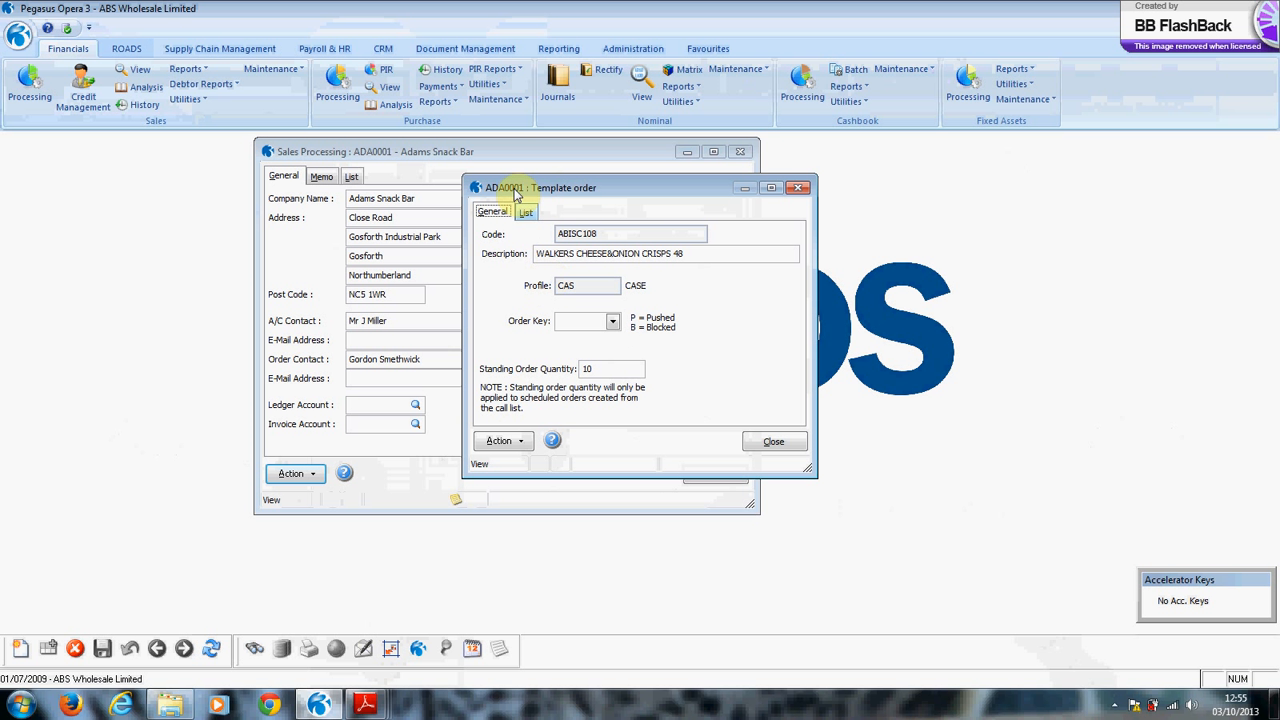
{"action": "left_click", "coordinate": [505, 446]}
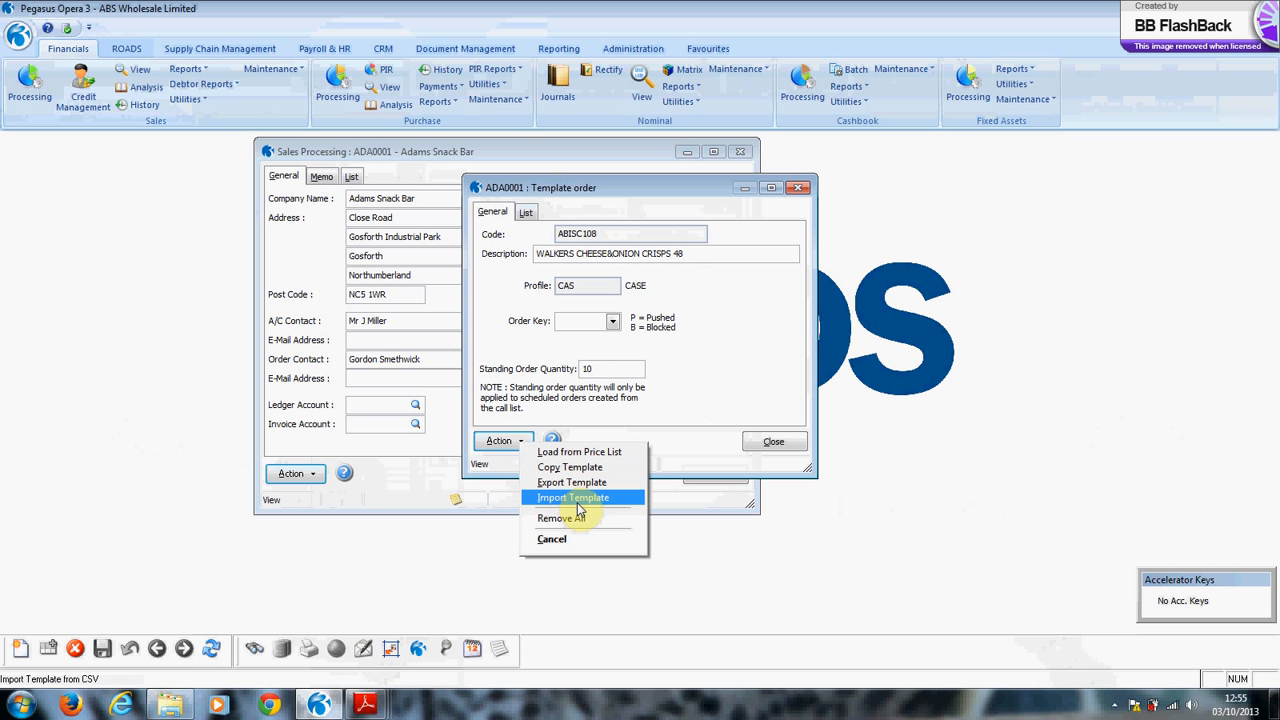
{"action": "left_click", "coordinate": [589, 540]}
{"action": "left_click", "coordinate": [774, 445]}
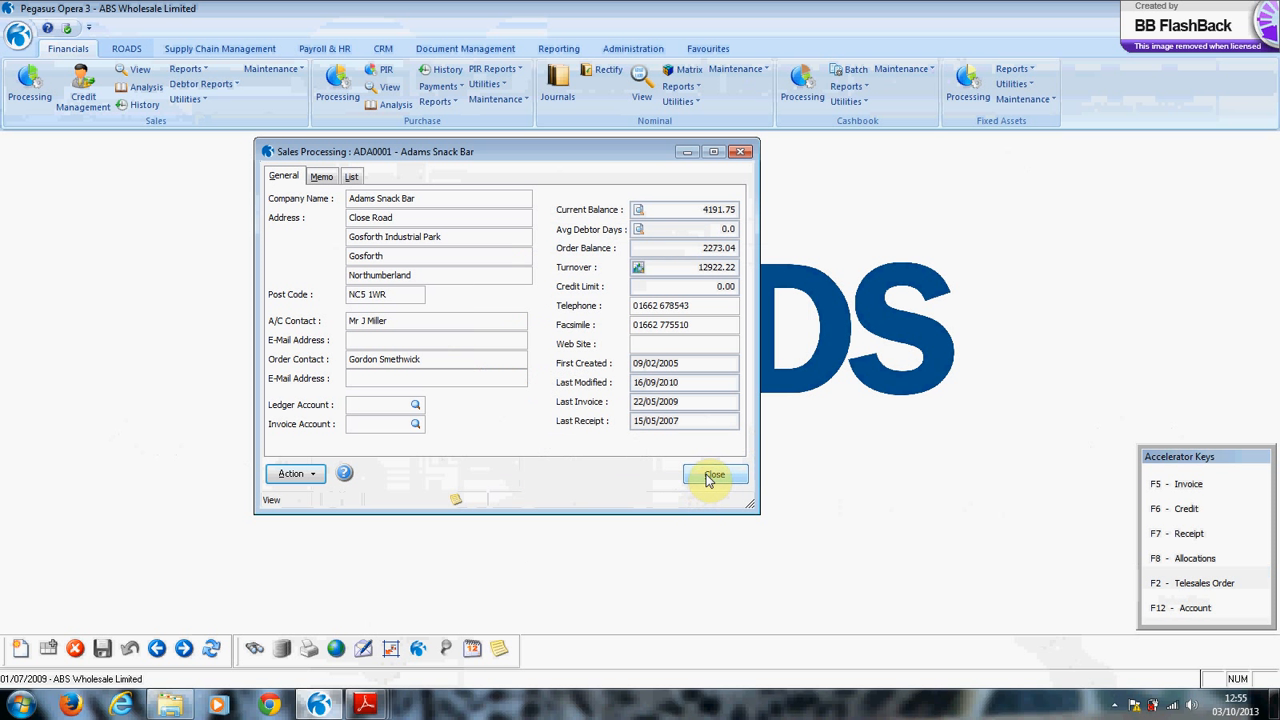
{"action": "left_click", "coordinate": [216, 48]}
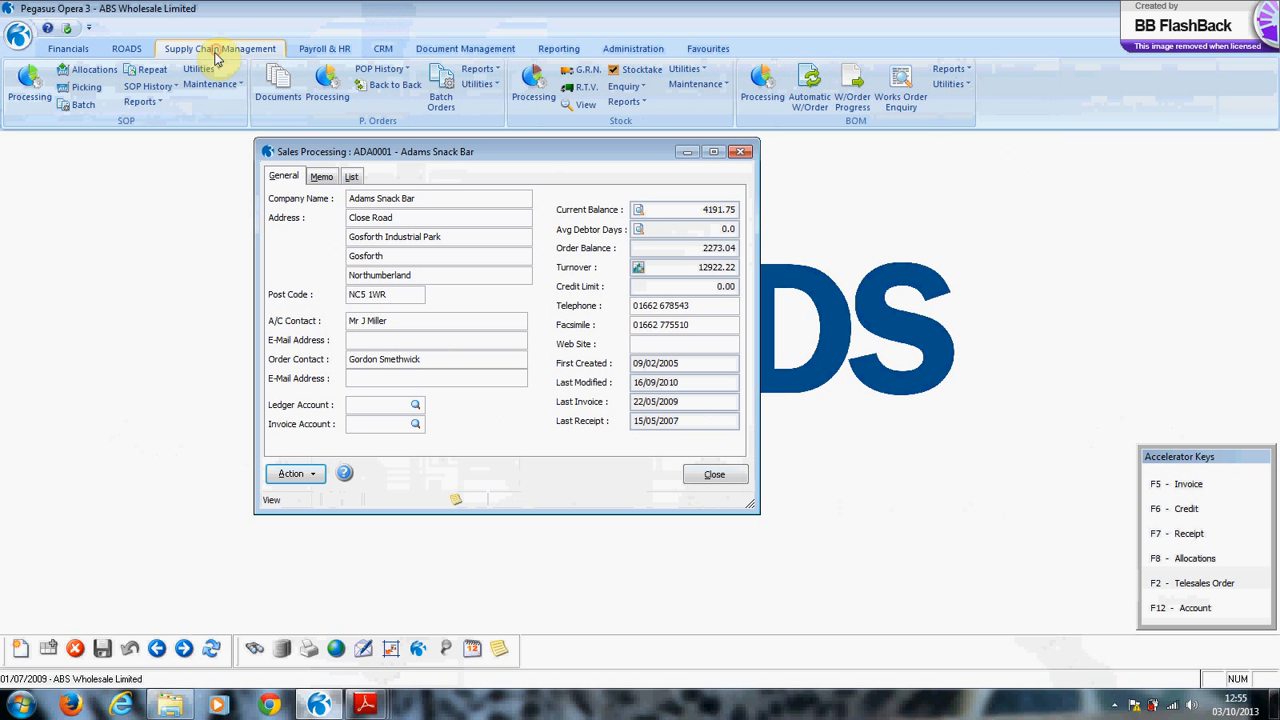
Open GAMMON STEAKS 1X2 in Stock Processing and review its associated pineapple rings and apple sauce.
{"action": "left_click", "coordinate": [533, 85]}
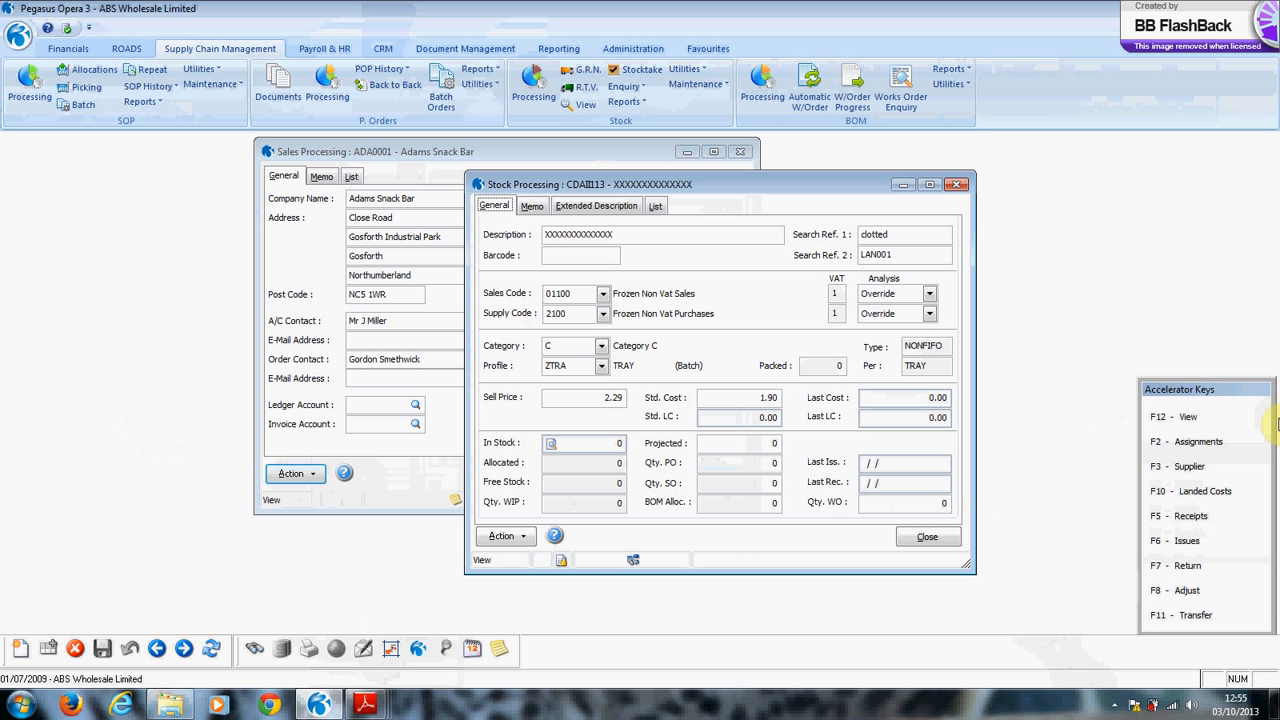
{"action": "key", "text": "F4"}
{"action": "type", "text": "gammon"}
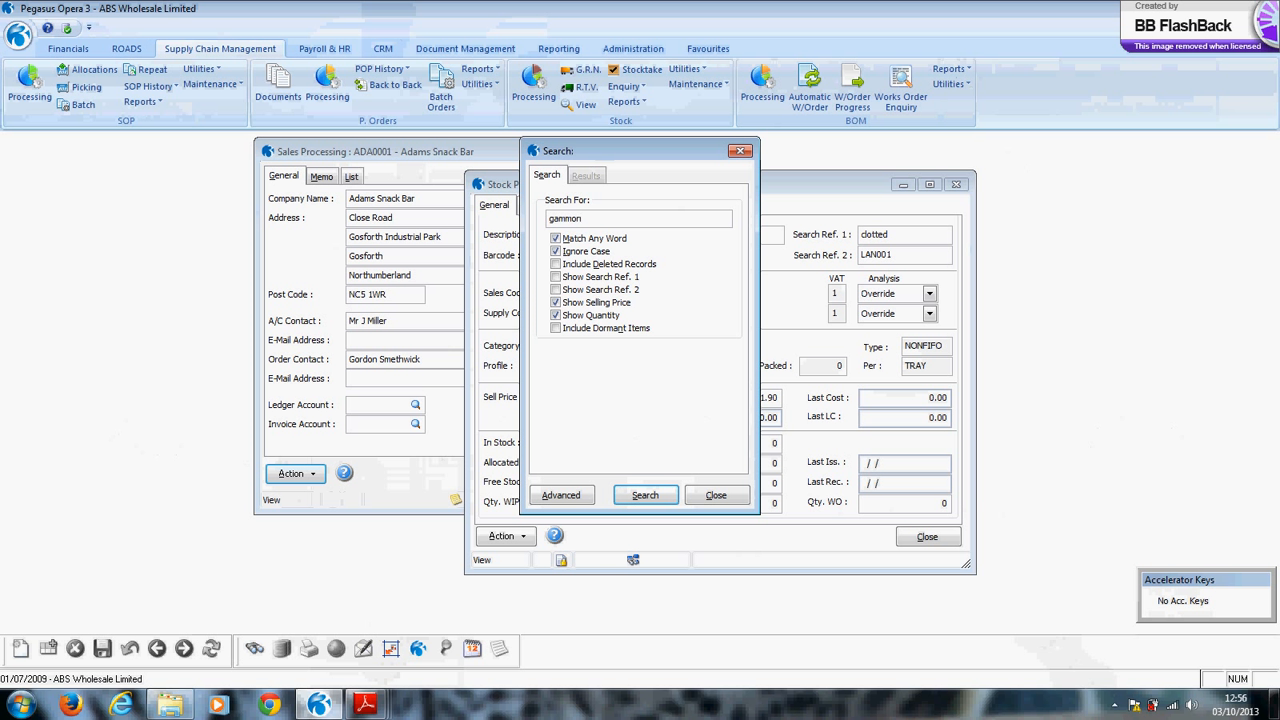
{"action": "key", "text": "Return"}
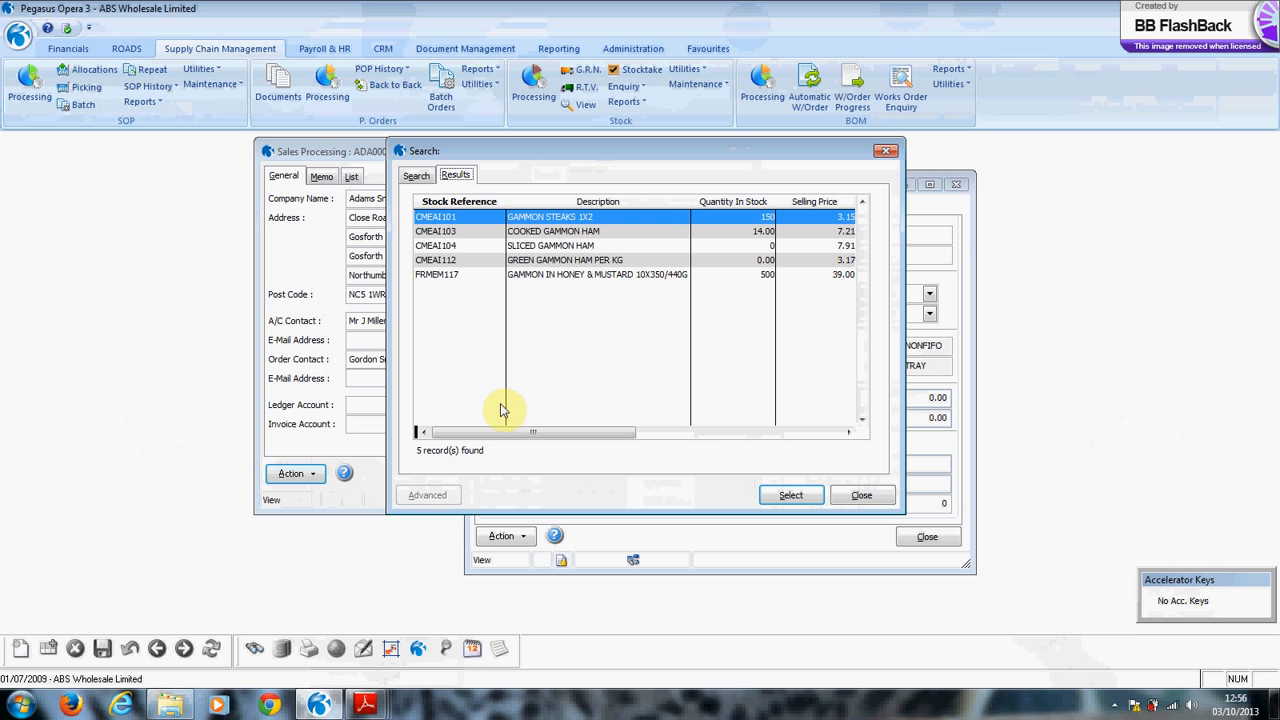
{"action": "double_click", "coordinate": [528, 217]}
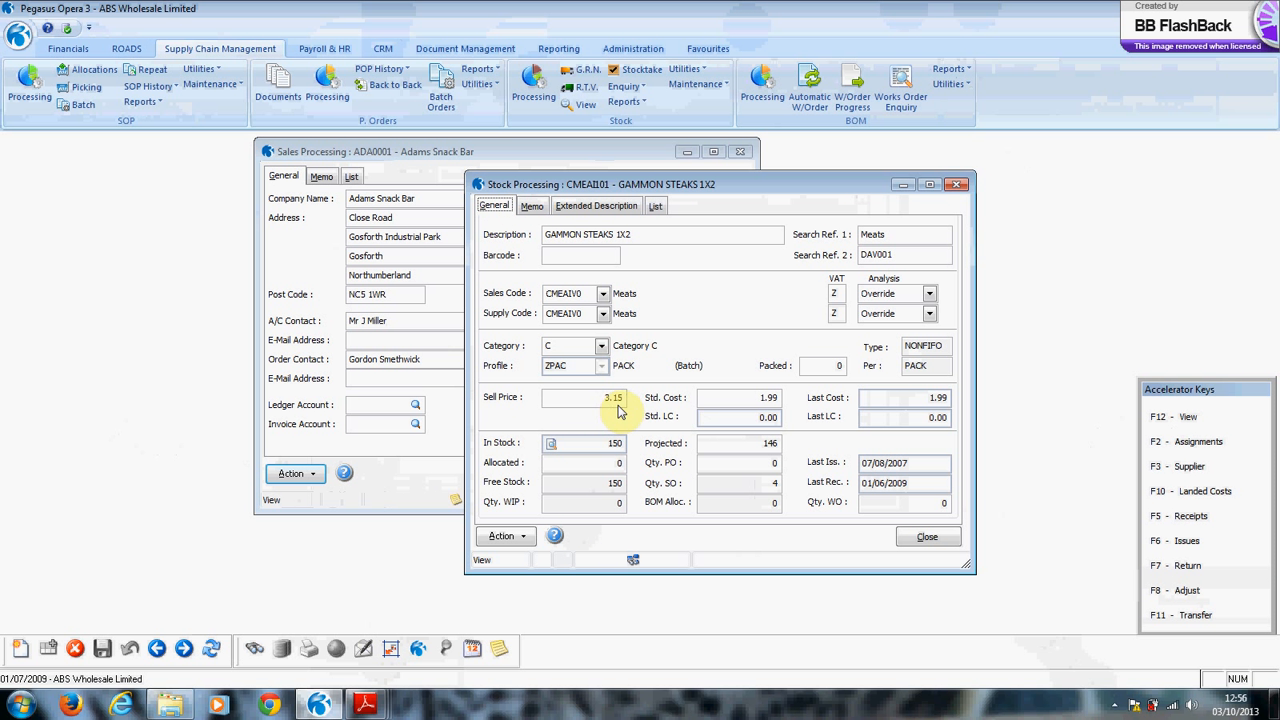
{"action": "left_click", "coordinate": [518, 541]}
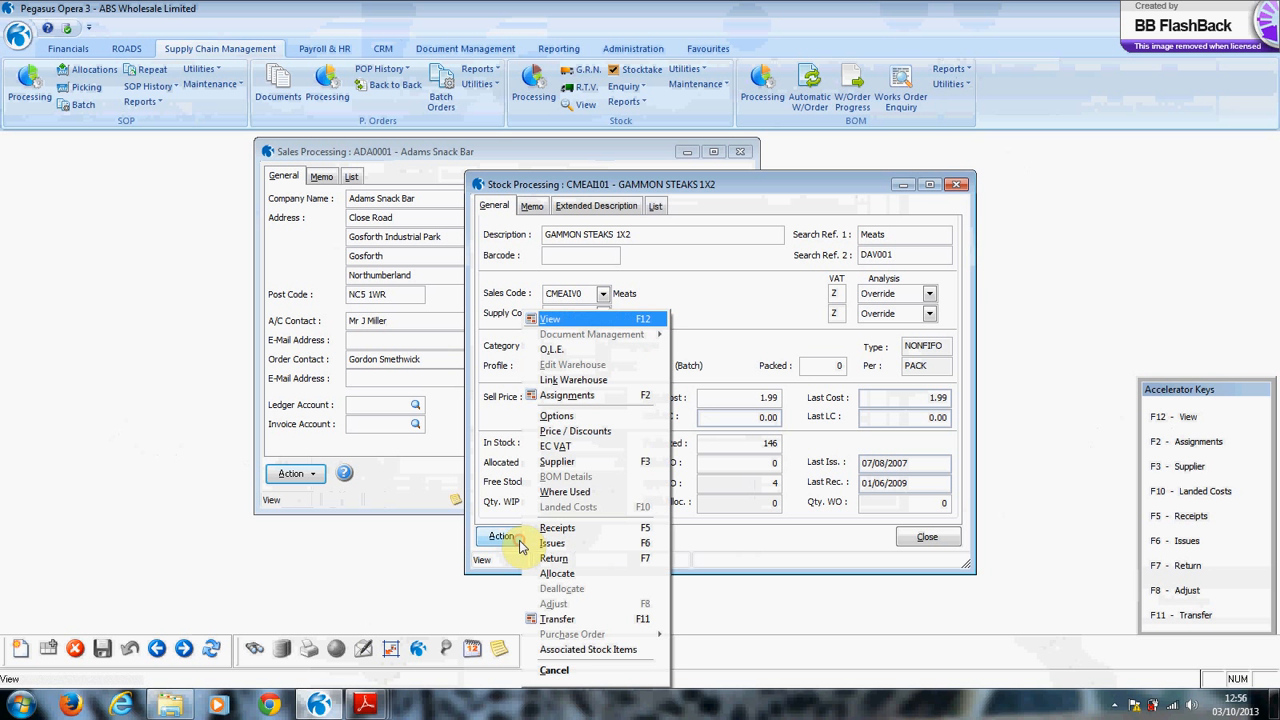
{"action": "left_click", "coordinate": [600, 649]}
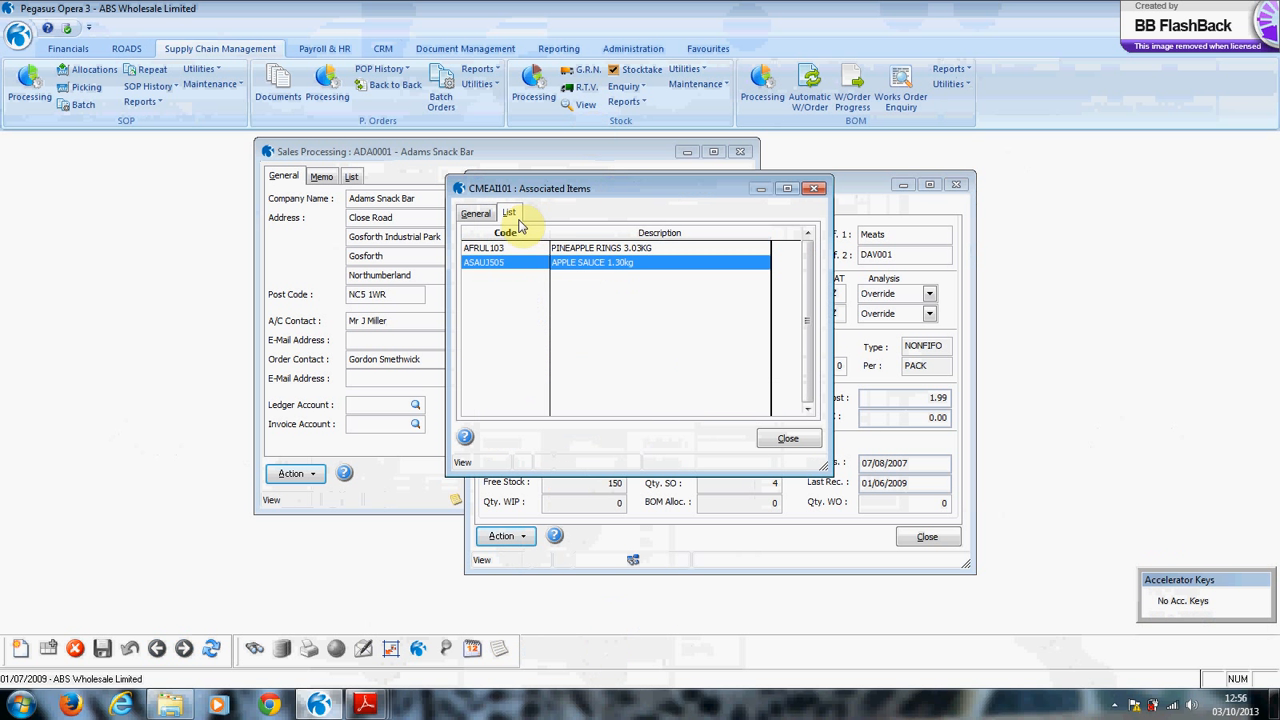
{"action": "left_click", "coordinate": [480, 248]}
{"action": "left_click", "coordinate": [475, 213]}
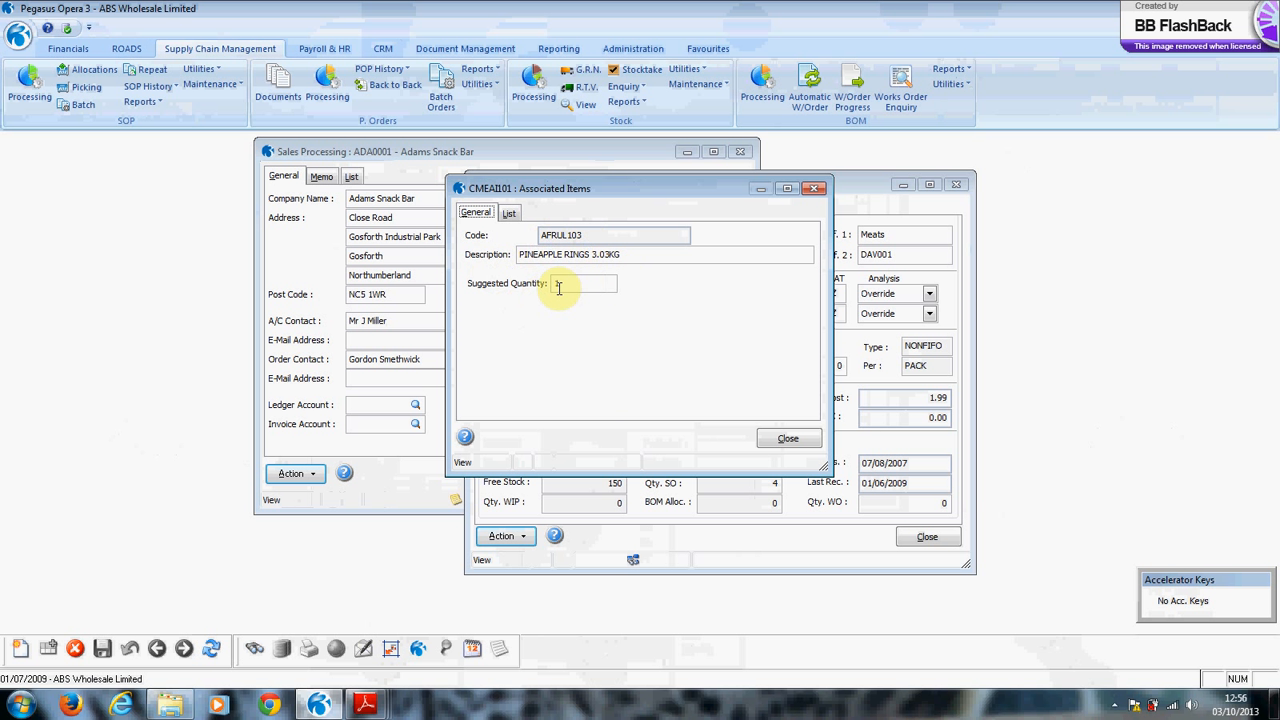
{"action": "left_click", "coordinate": [509, 212]}
{"action": "left_click", "coordinate": [524, 263]}
{"action": "left_click", "coordinate": [788, 438]}
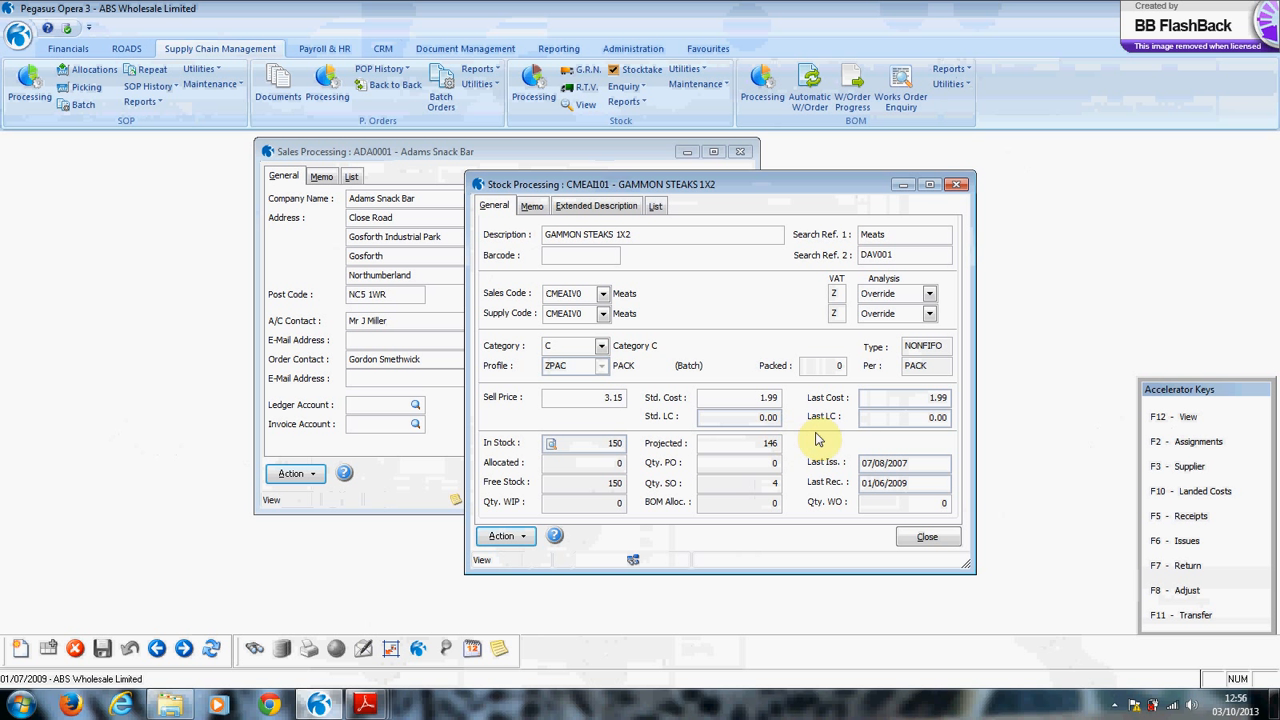
Search for 'sirloin' to load the CMEAT201 Sirloin Steak 250g stock record.
{"action": "key", "text": "ctrl+f"}
{"action": "type", "text": "sirloin"}
{"action": "key", "text": "Return"}
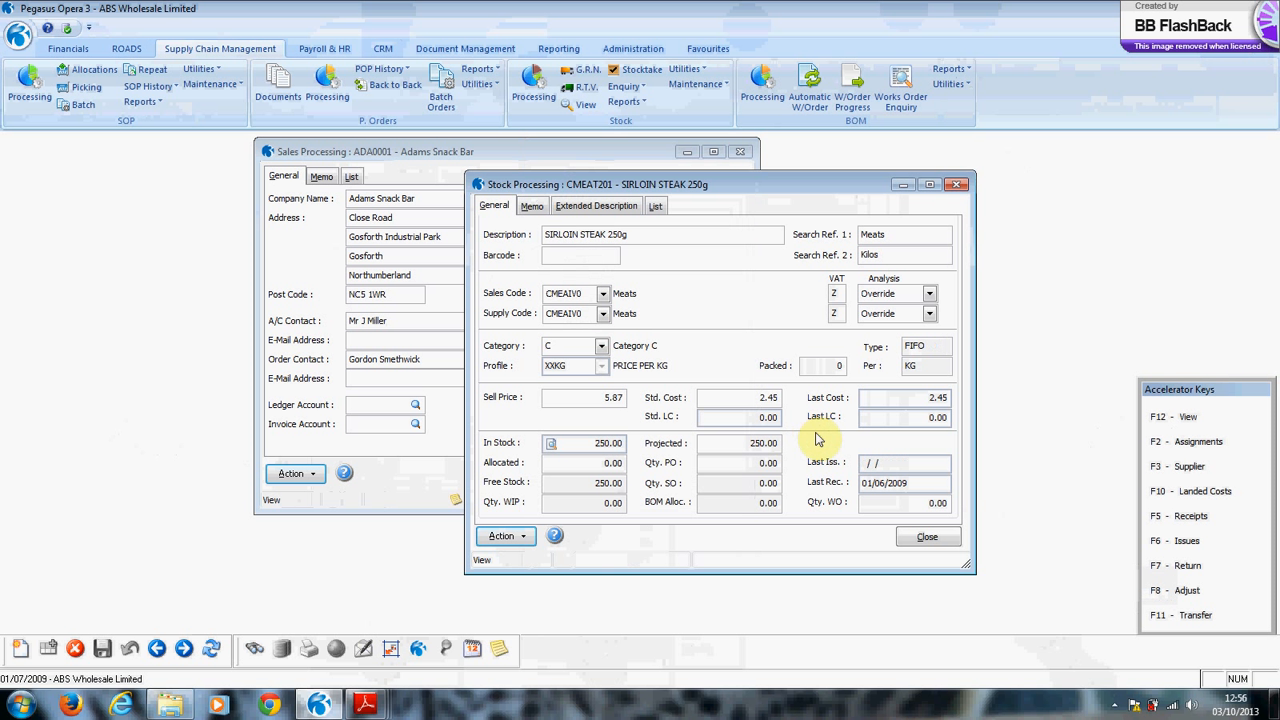
In the Sirloin Steak stock options, tick swapping qty and 2nd unit columns, then cancel.
{"action": "left_click", "coordinate": [506, 537]}
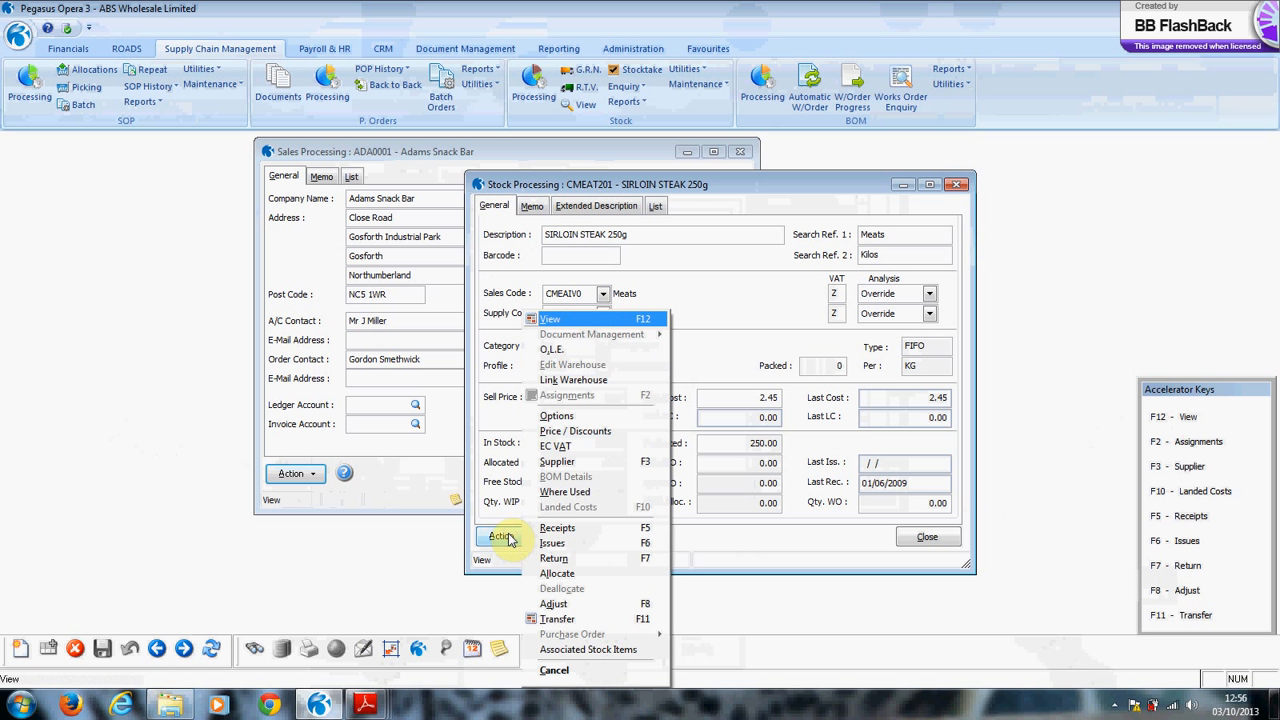
{"action": "left_click", "coordinate": [570, 418]}
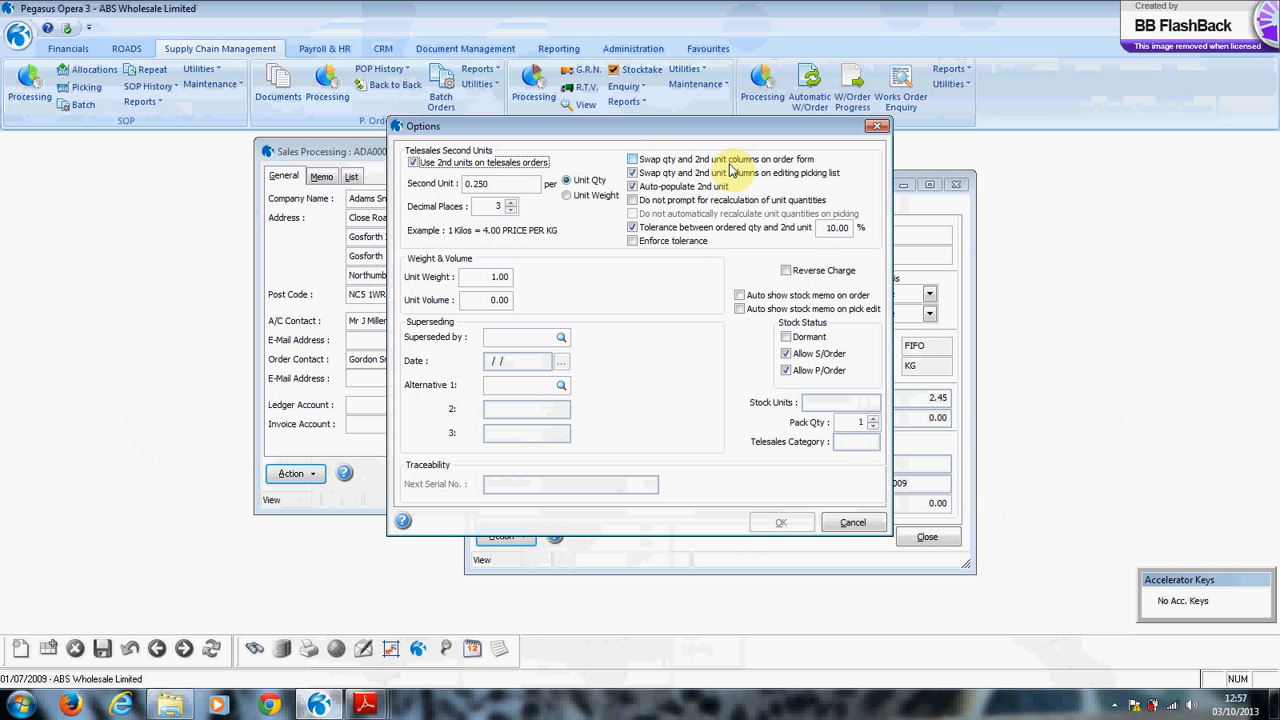
{"action": "left_click", "coordinate": [633, 172]}
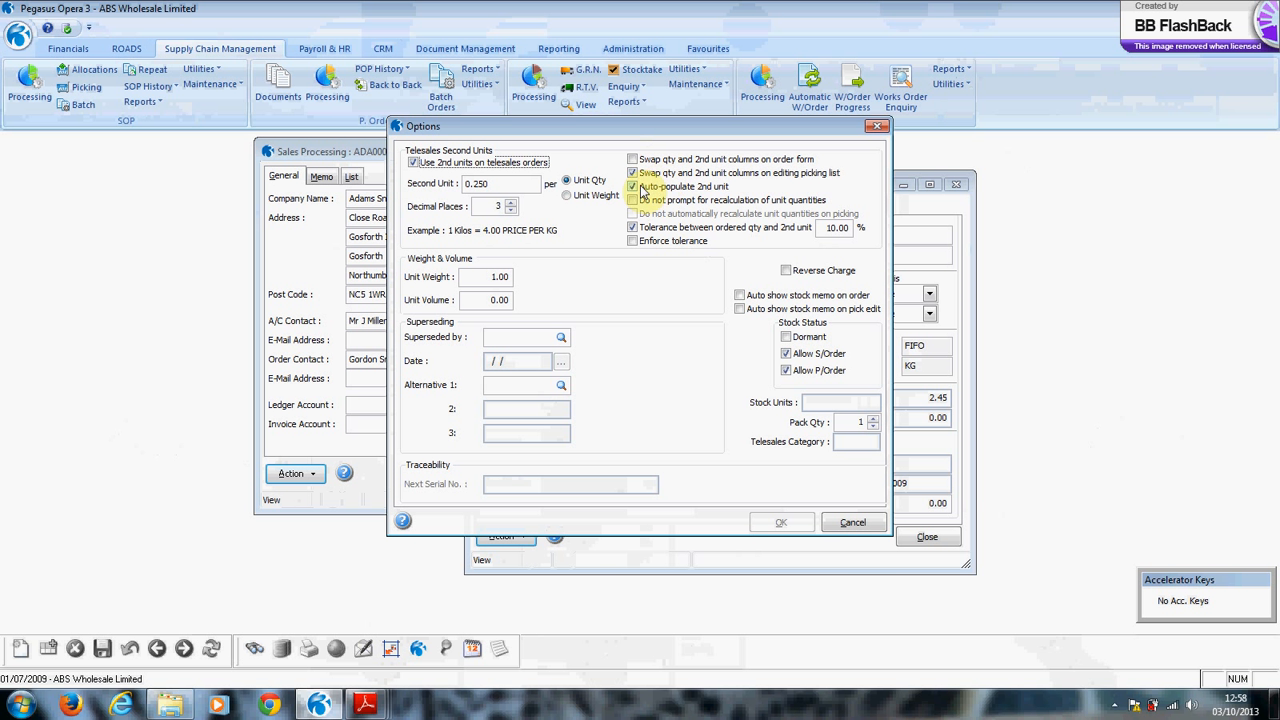
{"action": "left_click", "coordinate": [851, 524]}
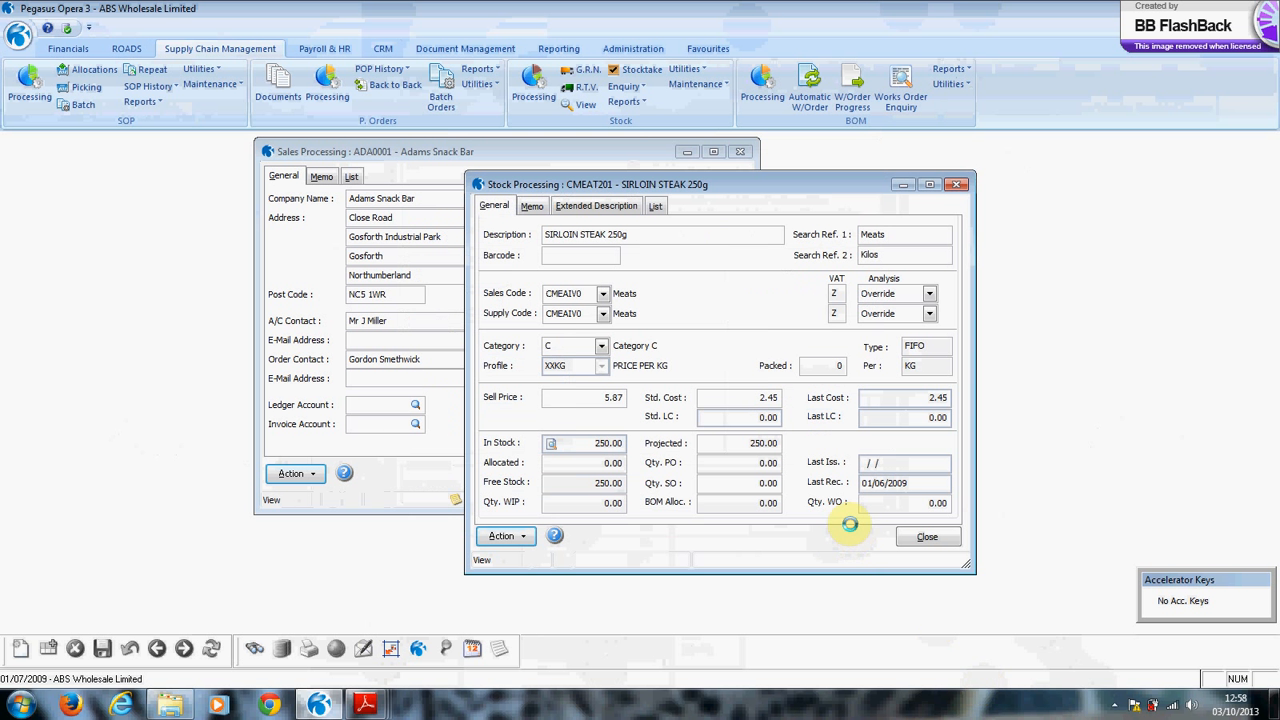
Close the stock and customer records, then open the ROADS call list and Abington Restaurant's order.
{"action": "left_click", "coordinate": [928, 537]}
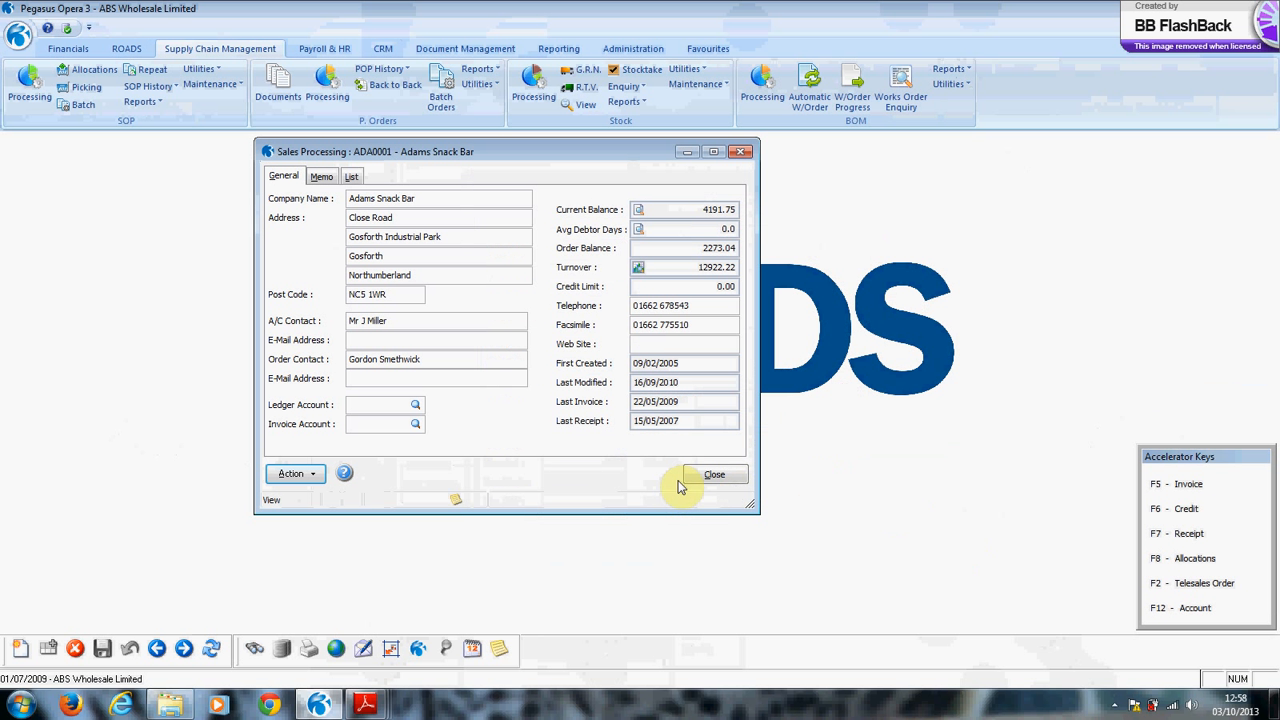
{"action": "left_click", "coordinate": [717, 477]}
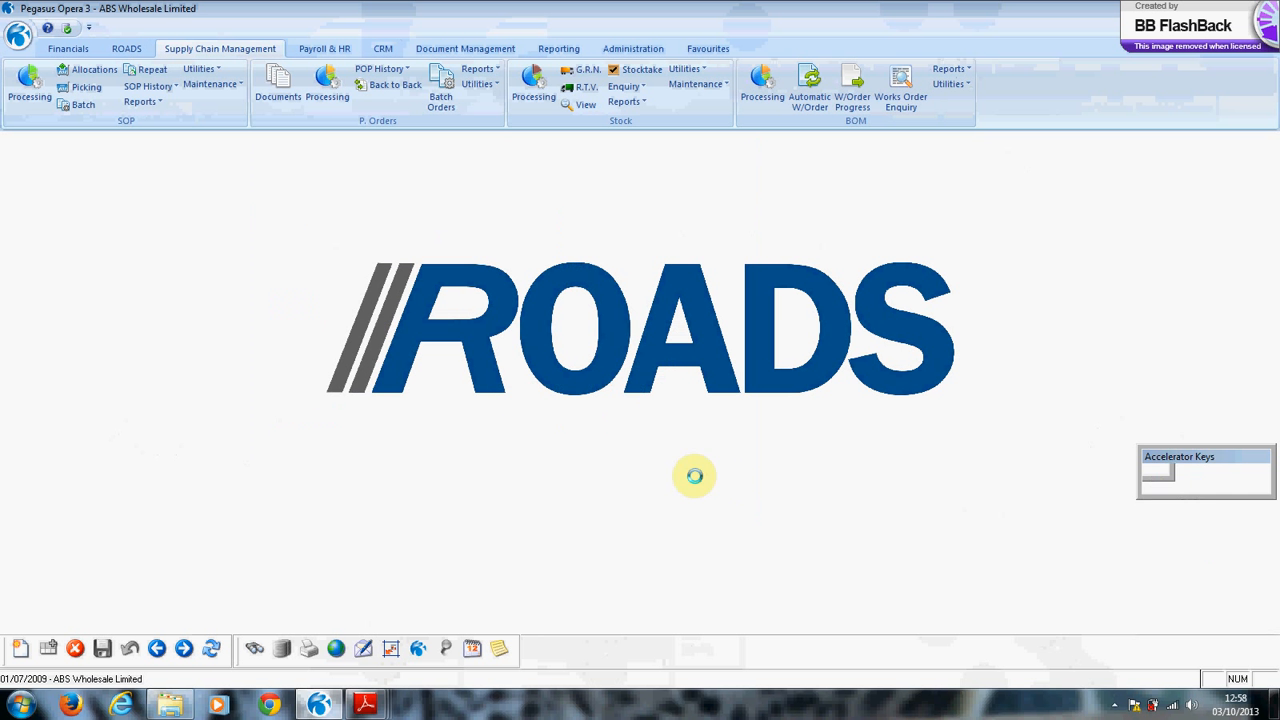
{"action": "left_click", "coordinate": [126, 48]}
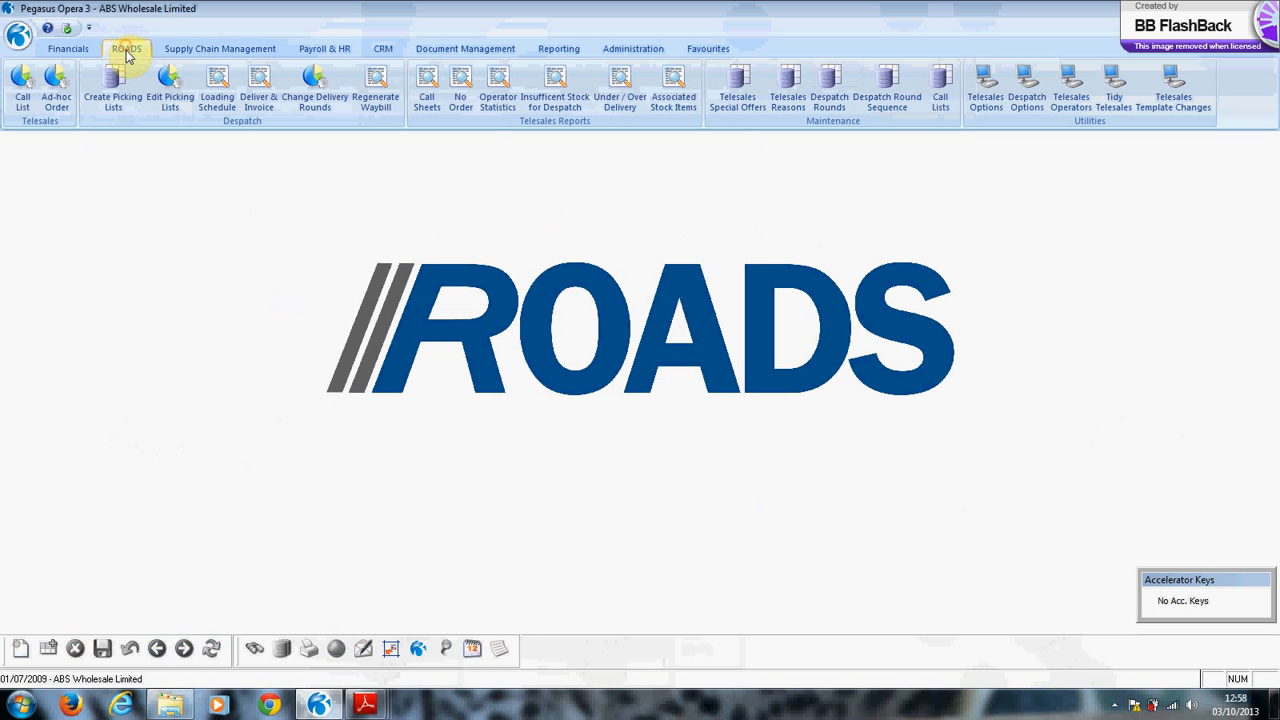
{"action": "left_click", "coordinate": [20, 88]}
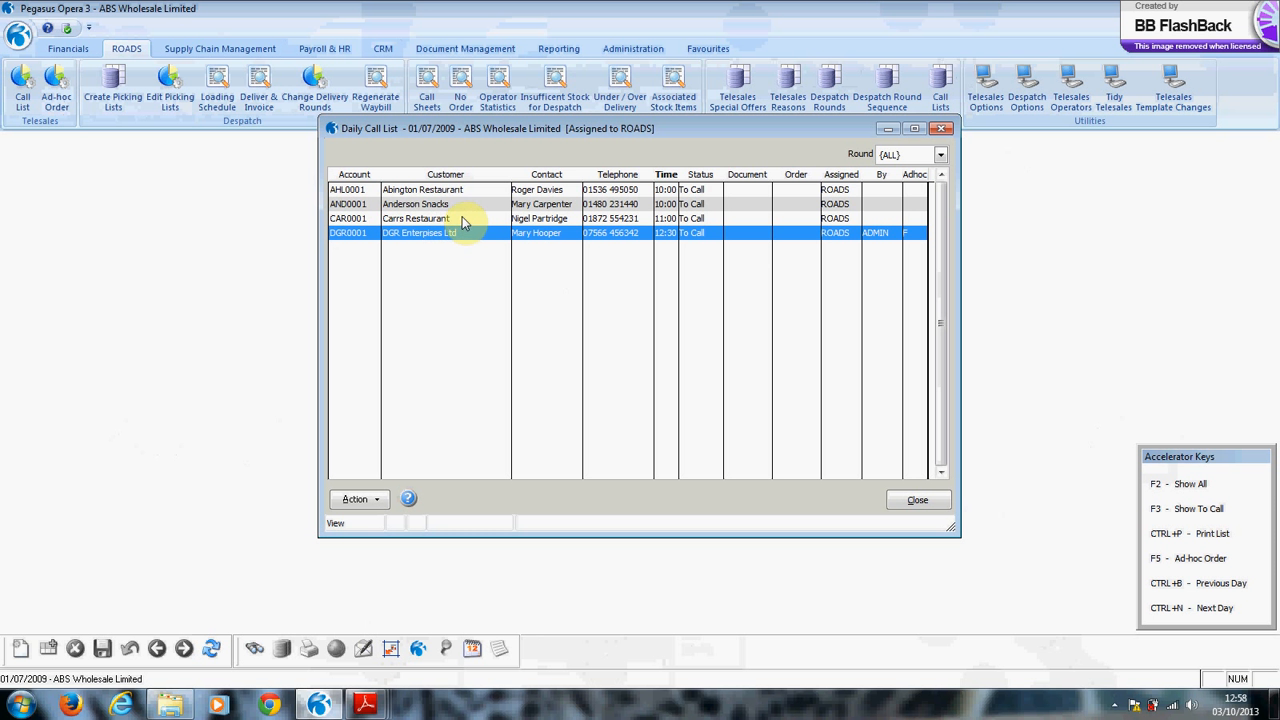
{"action": "double_click", "coordinate": [418, 191]}
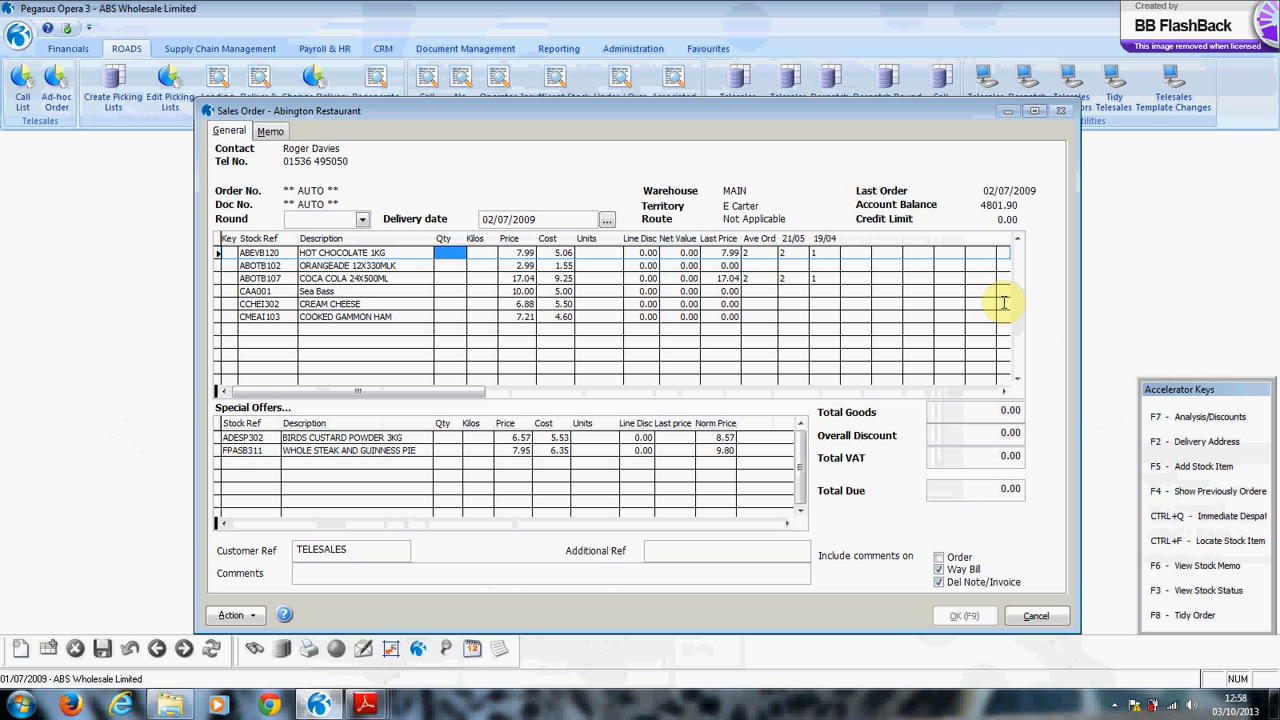
Escape Abington Restaurant's order, keep the call status To Call, and set the callback to 11:30.
{"action": "key", "text": "Escape"}
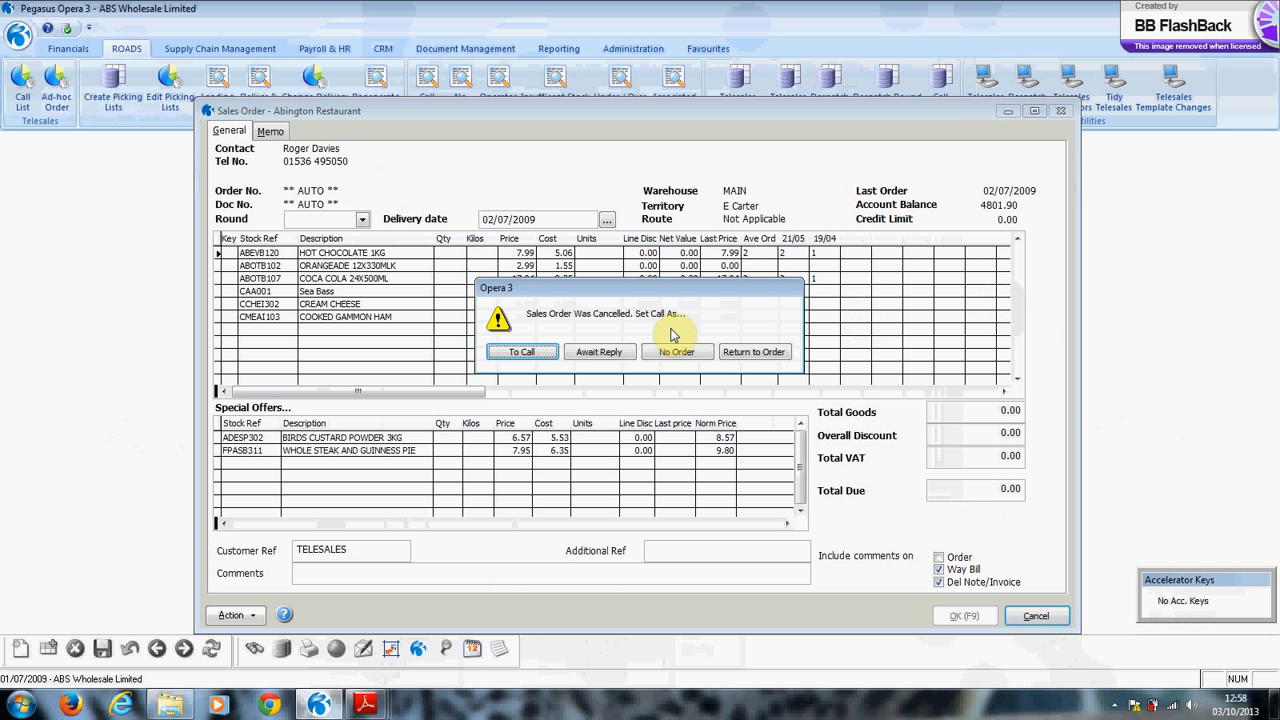
{"action": "left_click", "coordinate": [528, 354]}
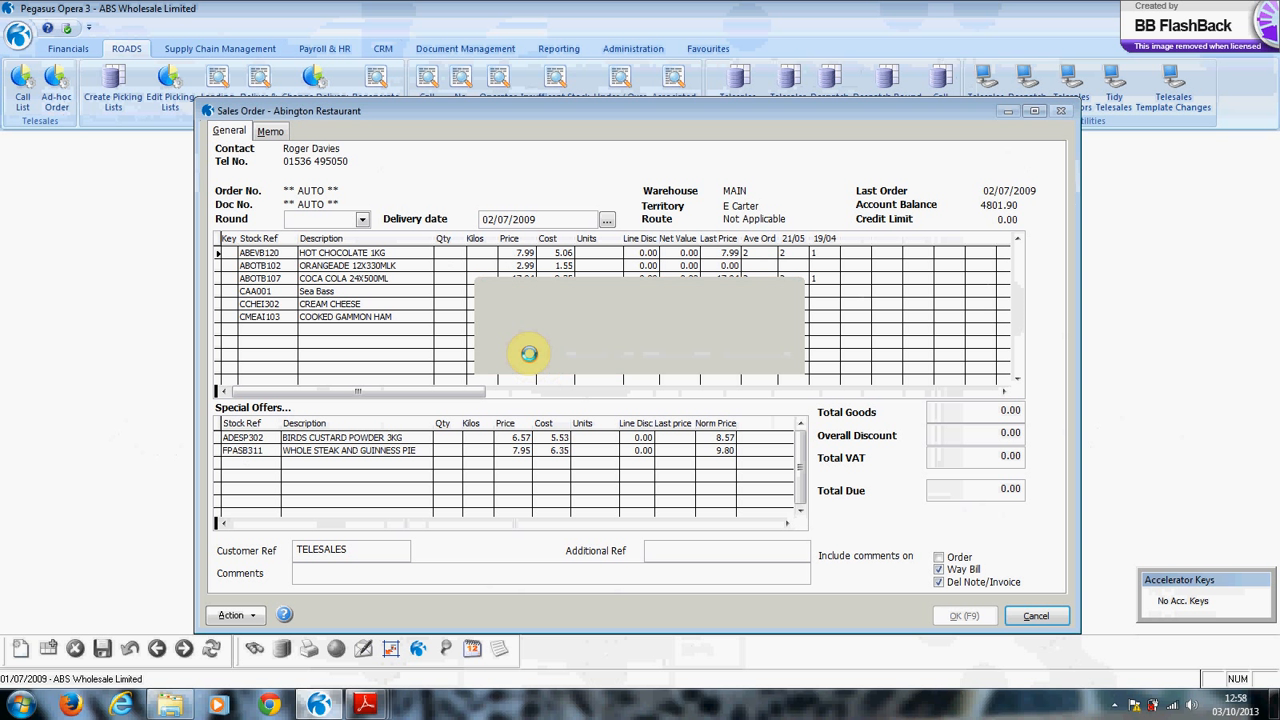
{"action": "key", "text": "Tab"}
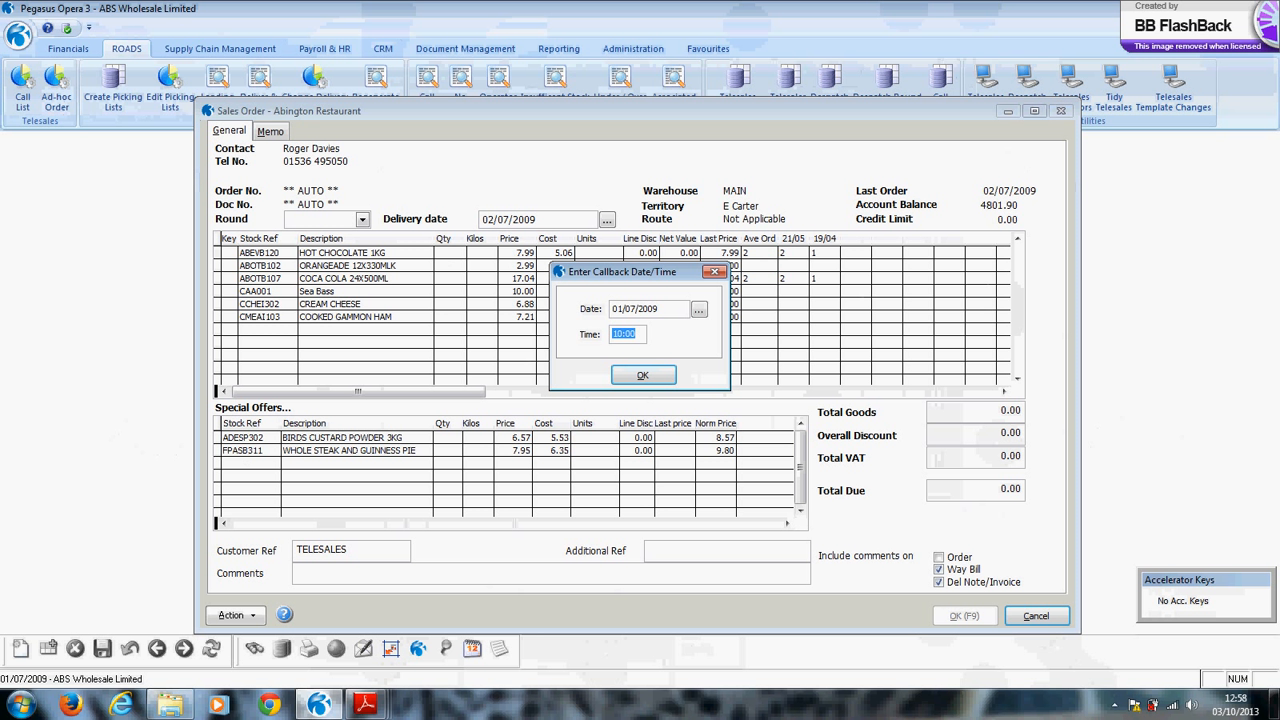
{"action": "type", "text": "11:30"}
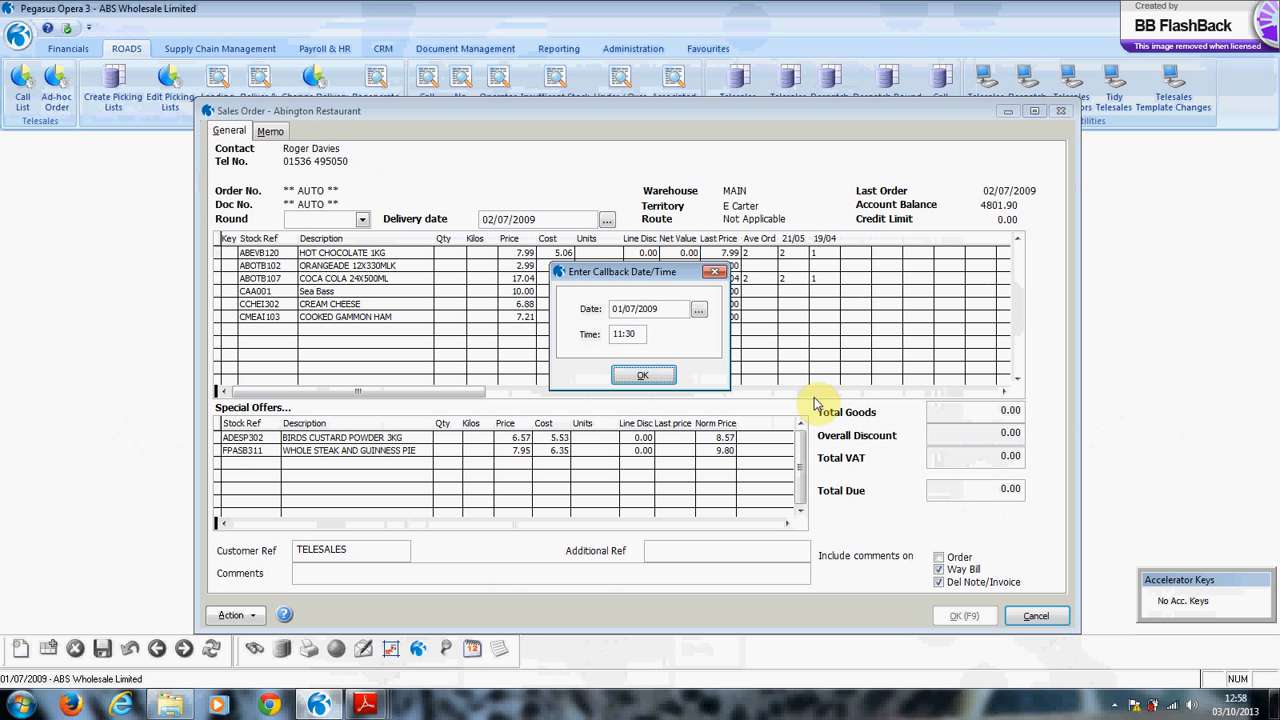
{"action": "left_click", "coordinate": [626, 375]}
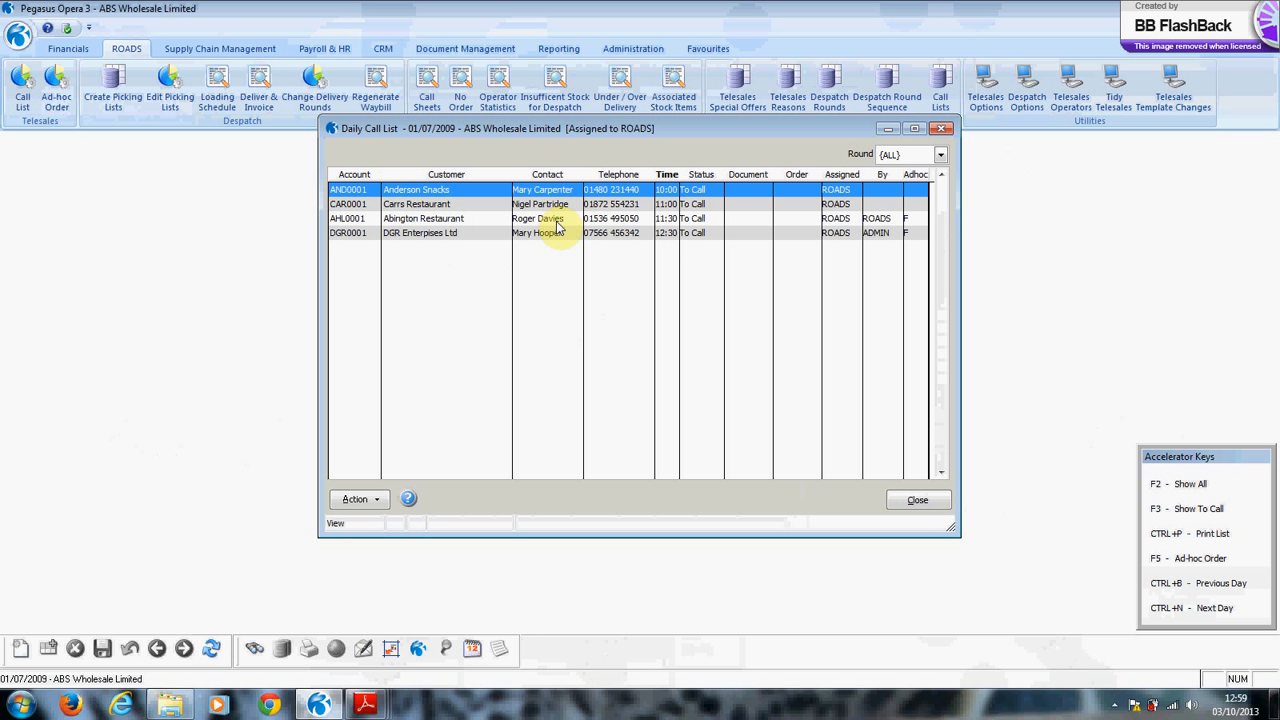
Cancel Carrs Restaurant's order, mark its call Await Reply at 12:00, and reopen Abington's order.
{"action": "left_click", "coordinate": [412, 204]}
{"action": "double_click", "coordinate": [412, 204]}
{"action": "left_click", "coordinate": [432, 251]}
{"action": "key", "text": "Escape"}
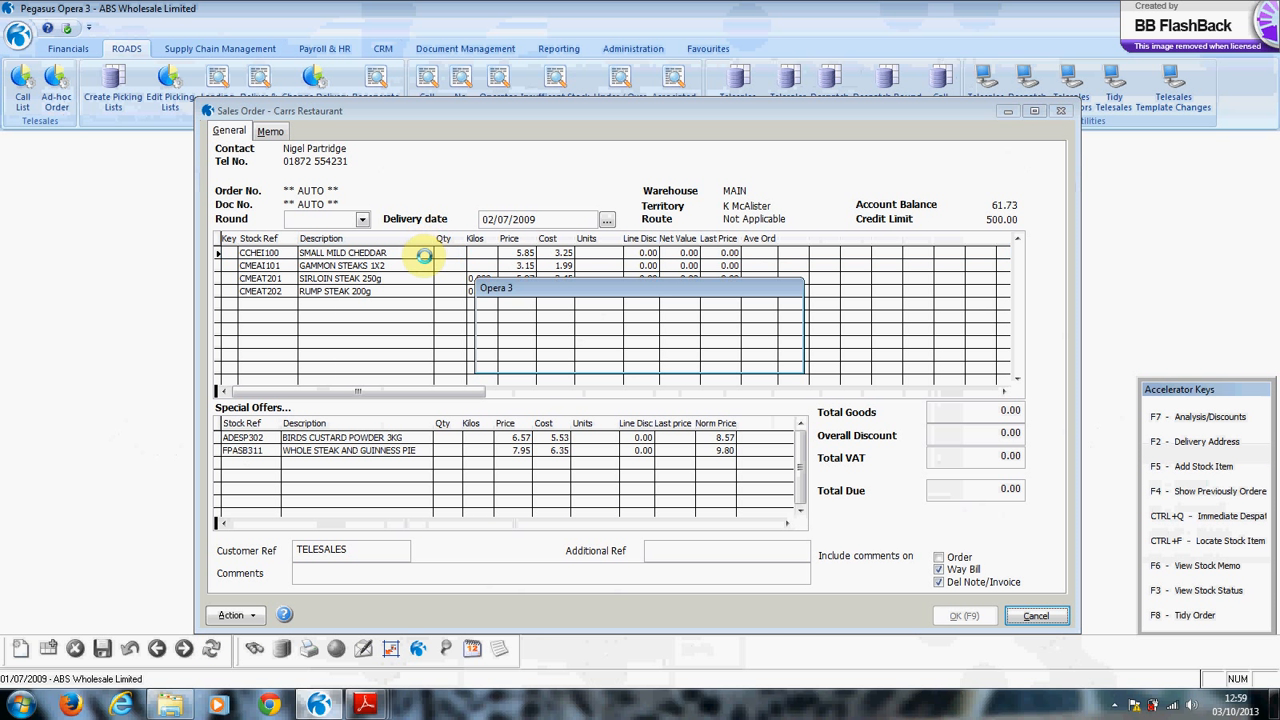
{"action": "left_click", "coordinate": [598, 354]}
{"action": "type", "text": "1200"}
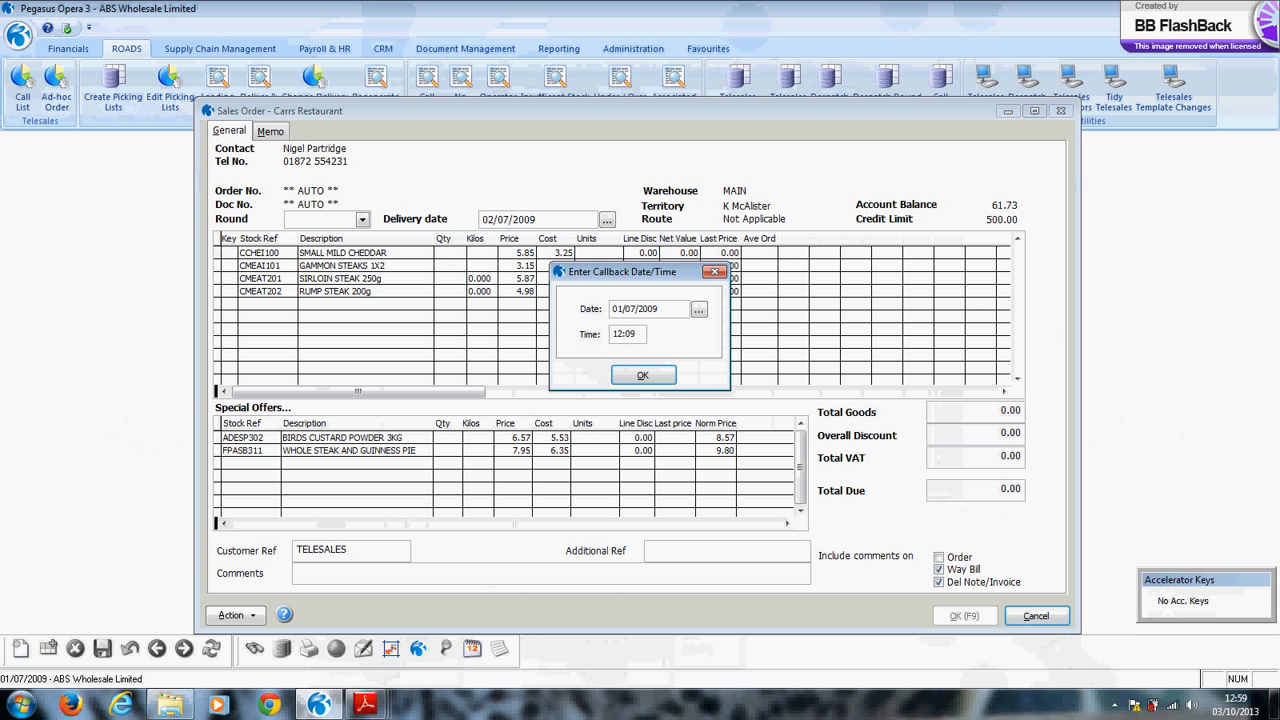
{"action": "type", "text": "0"}
{"action": "left_click", "coordinate": [643, 377]}
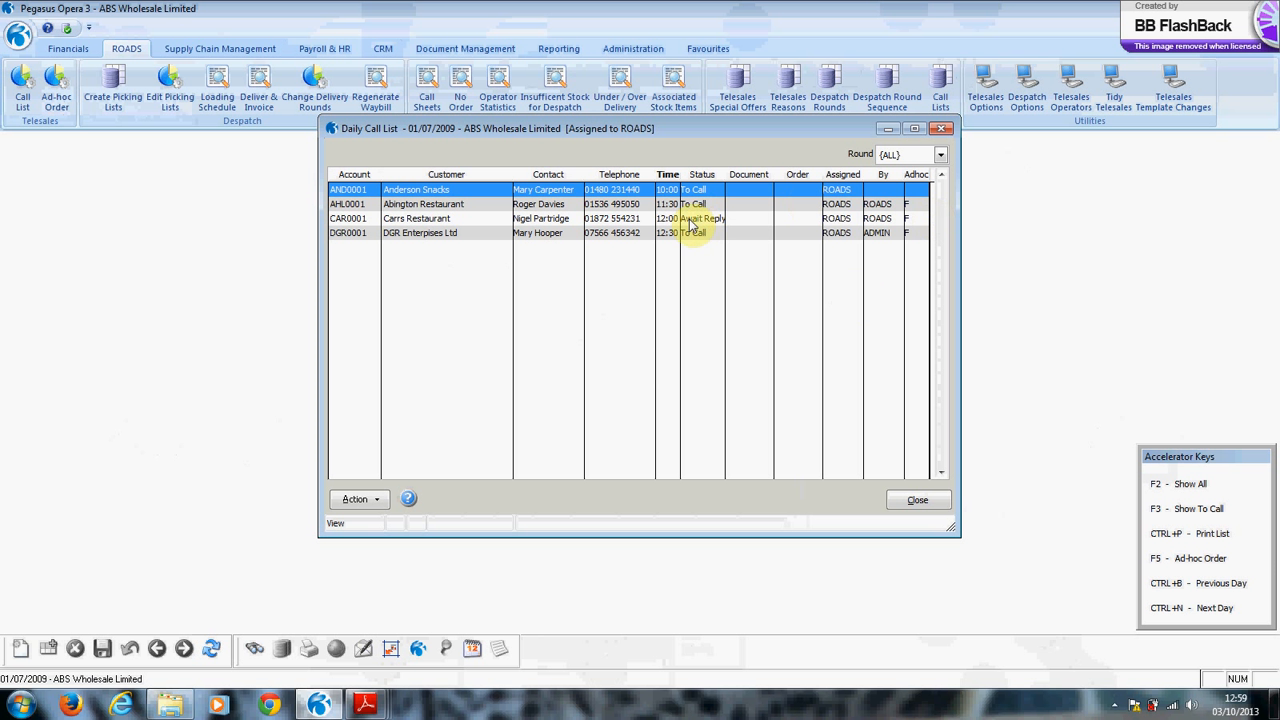
{"action": "double_click", "coordinate": [404, 206]}
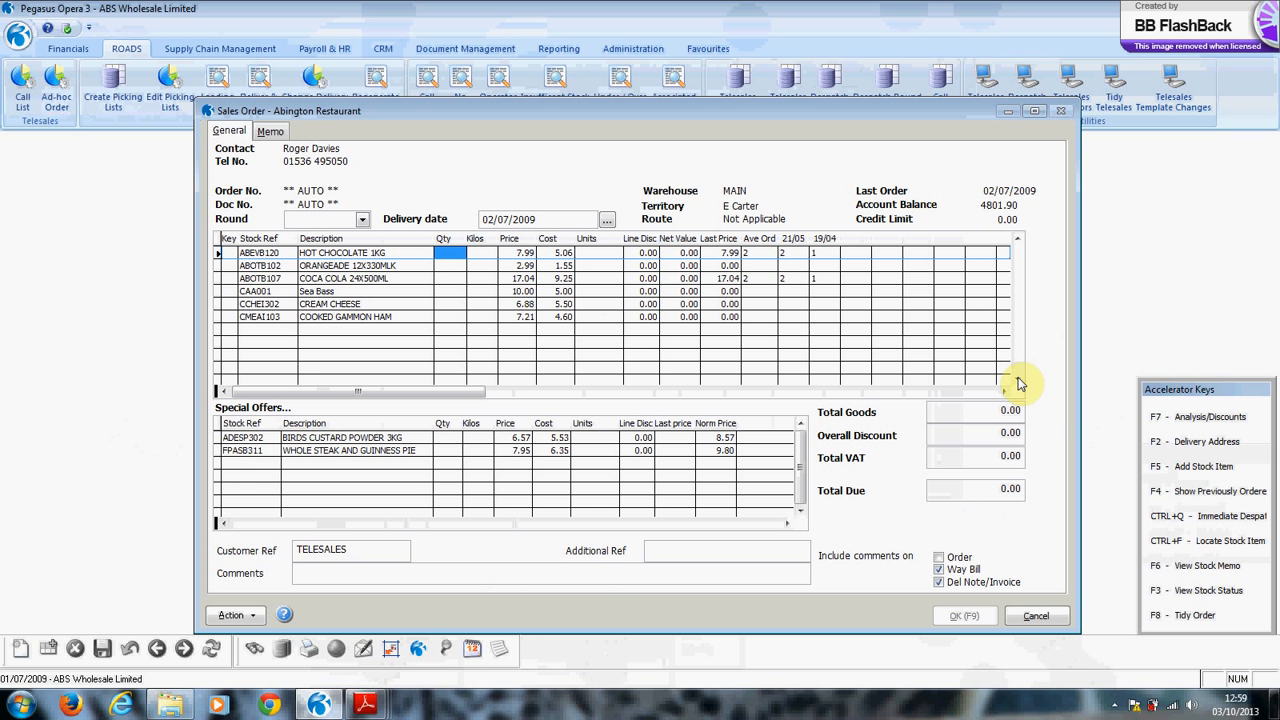
Enter quantities 2, 3, 4, 6 and 2 on Abington's order lines, skipping Sea Bass.
{"action": "type", "text": "2"}
{"action": "key", "text": "Return"}
{"action": "type", "text": "3"}
{"action": "key", "text": "Return"}
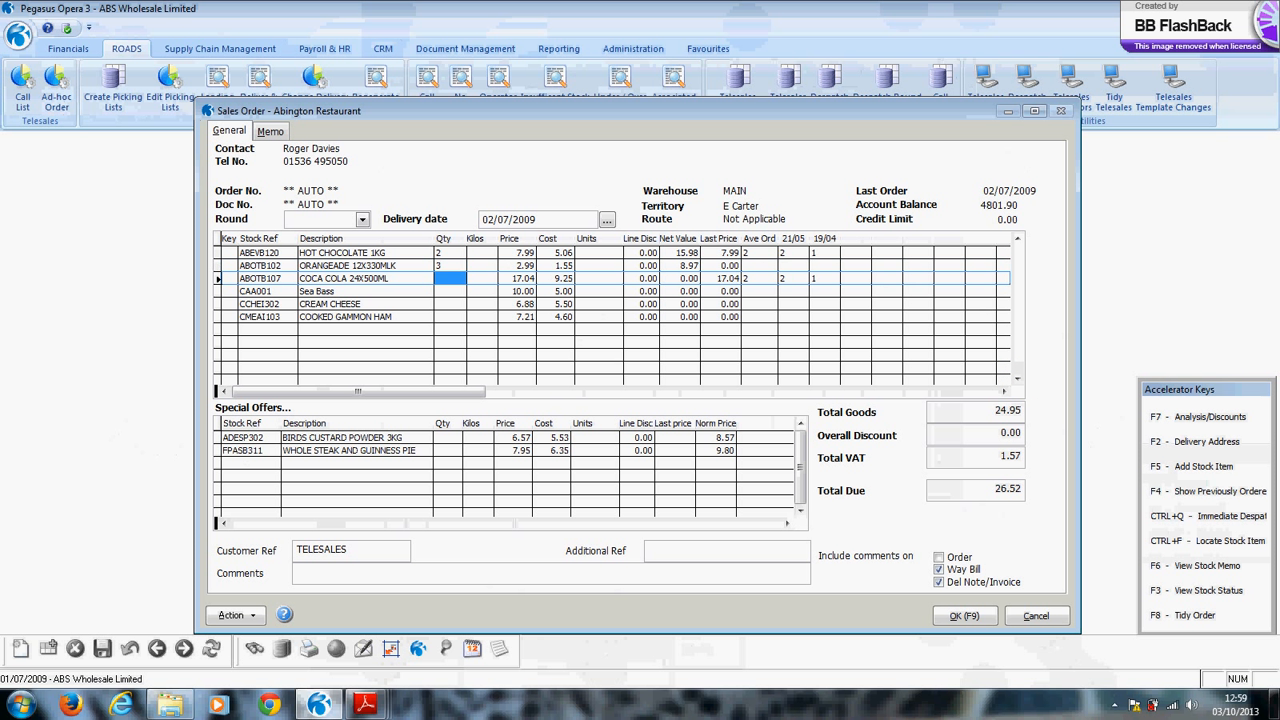
{"action": "type", "text": "4"}
{"action": "key", "text": "Return"}
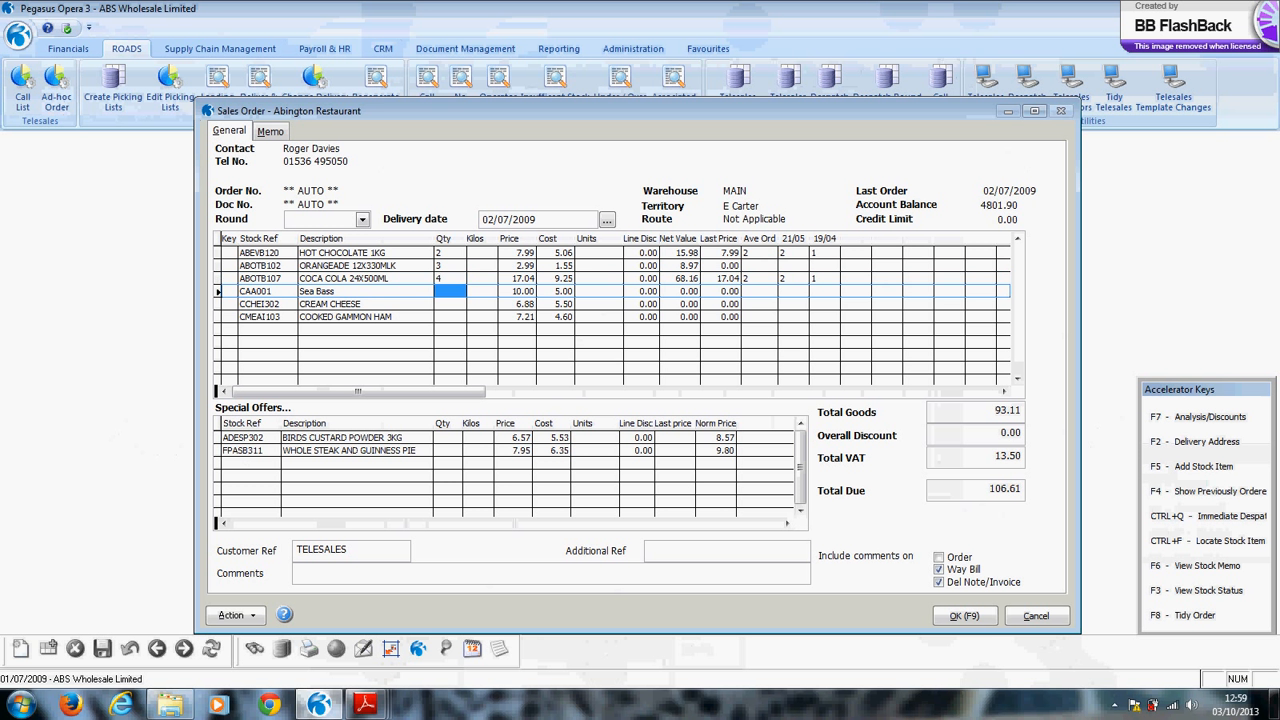
{"action": "key", "text": "Return"}
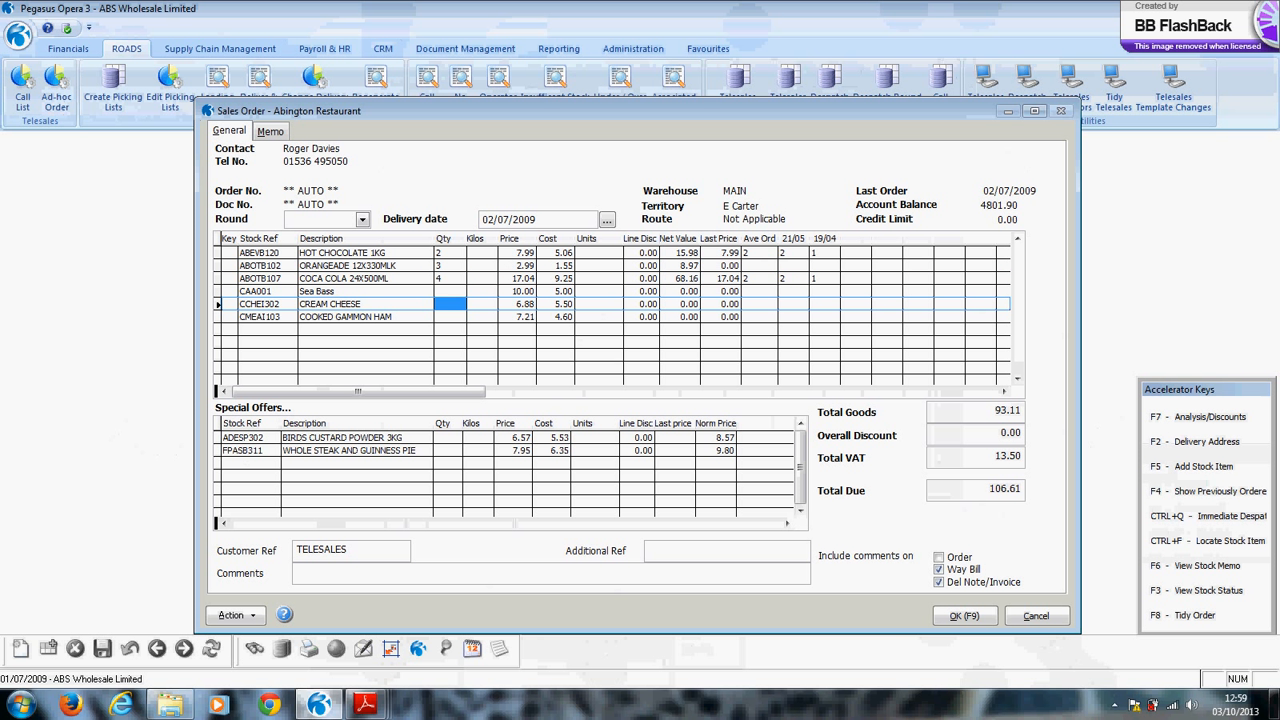
{"action": "type", "text": "6"}
{"action": "key", "text": "Return"}
{"action": "type", "text": "2"}
{"action": "key", "text": "Return"}
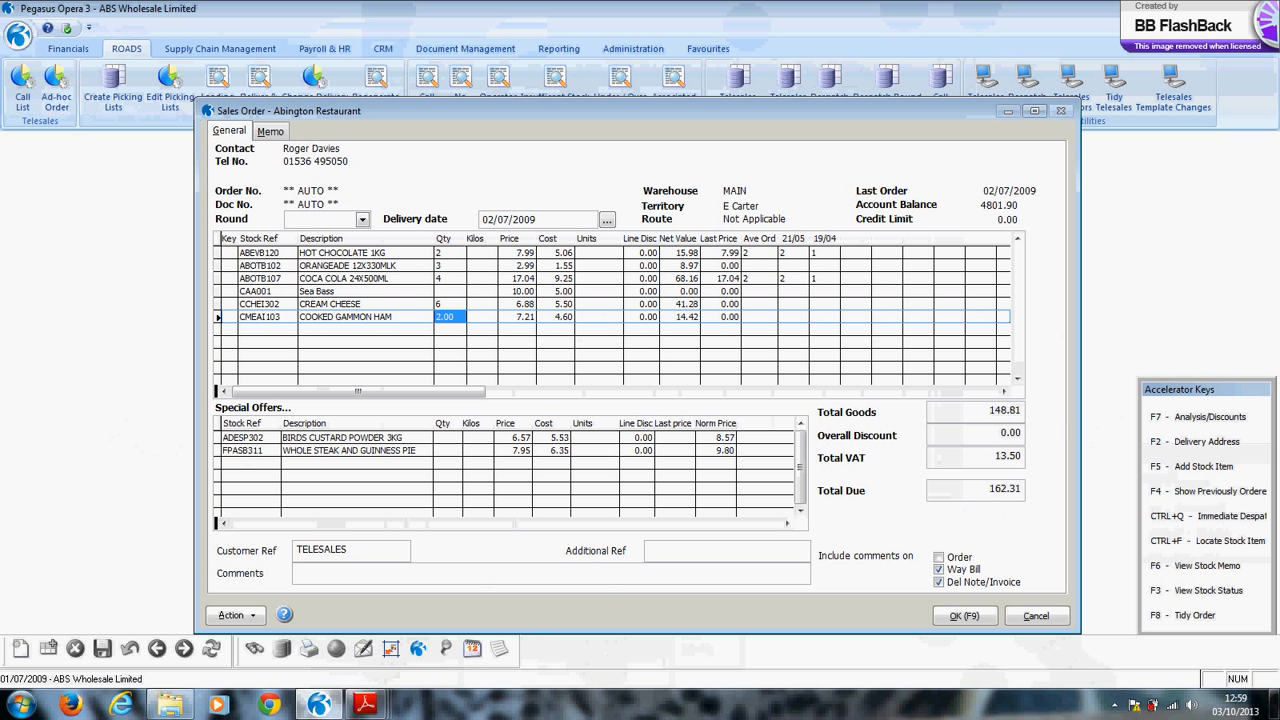
{"action": "key", "text": "F5"}
Insert 12 GAMMON STEAKS 1X2 with associated pineapple rings and apple sauce, then complete the order.
{"action": "type", "text": "GAMMON"}
{"action": "key", "text": "Return"}
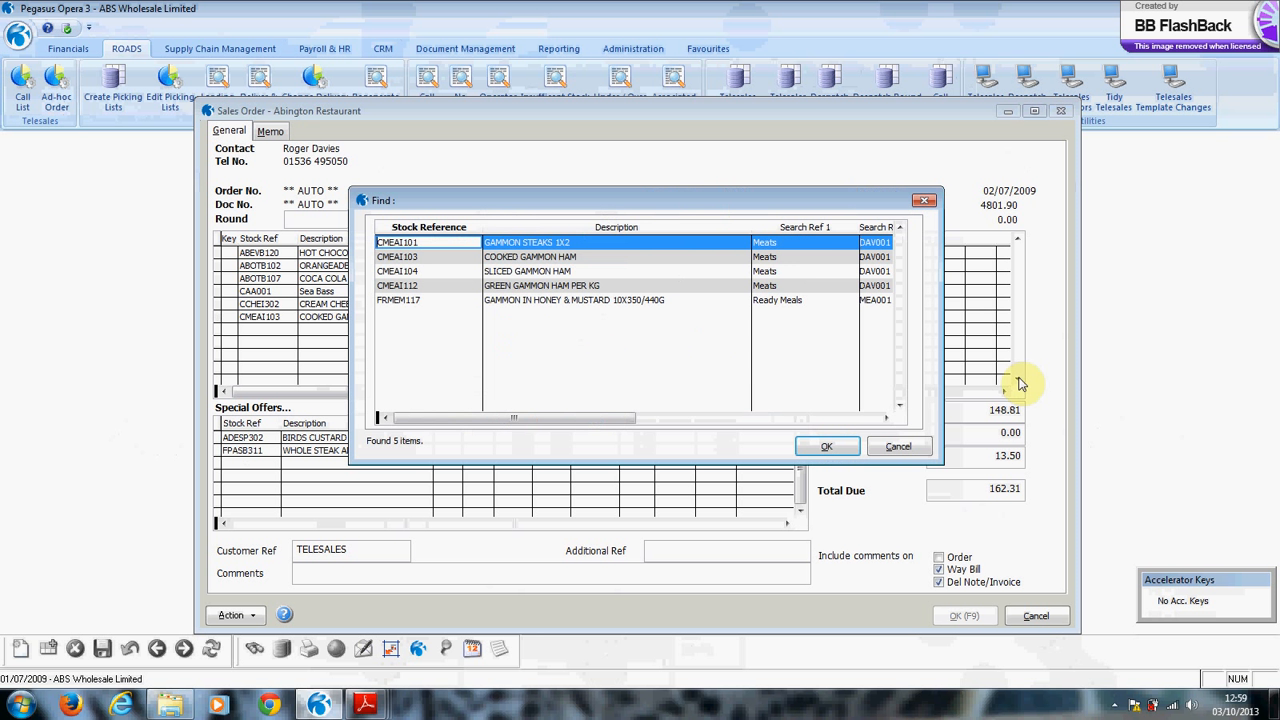
{"action": "key", "text": "Return"}
{"action": "key", "text": "Return"}
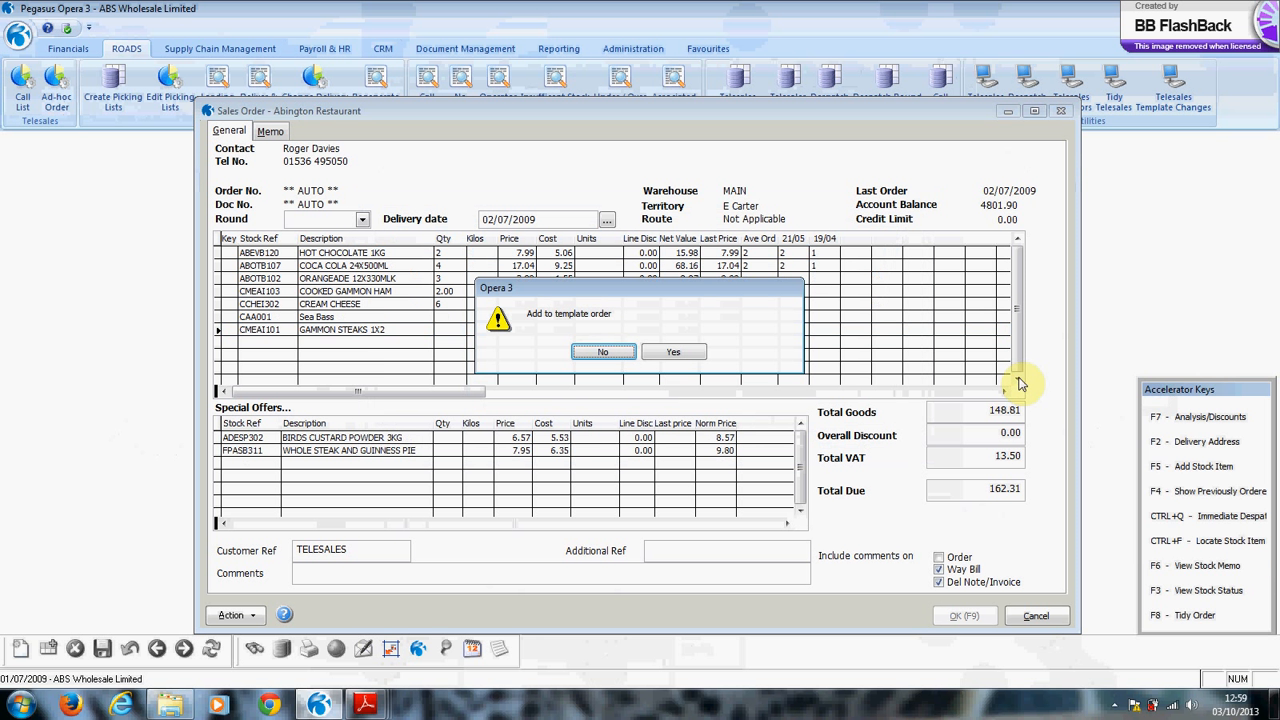
{"action": "key", "text": "Tab"}
{"action": "key", "text": "Return"}
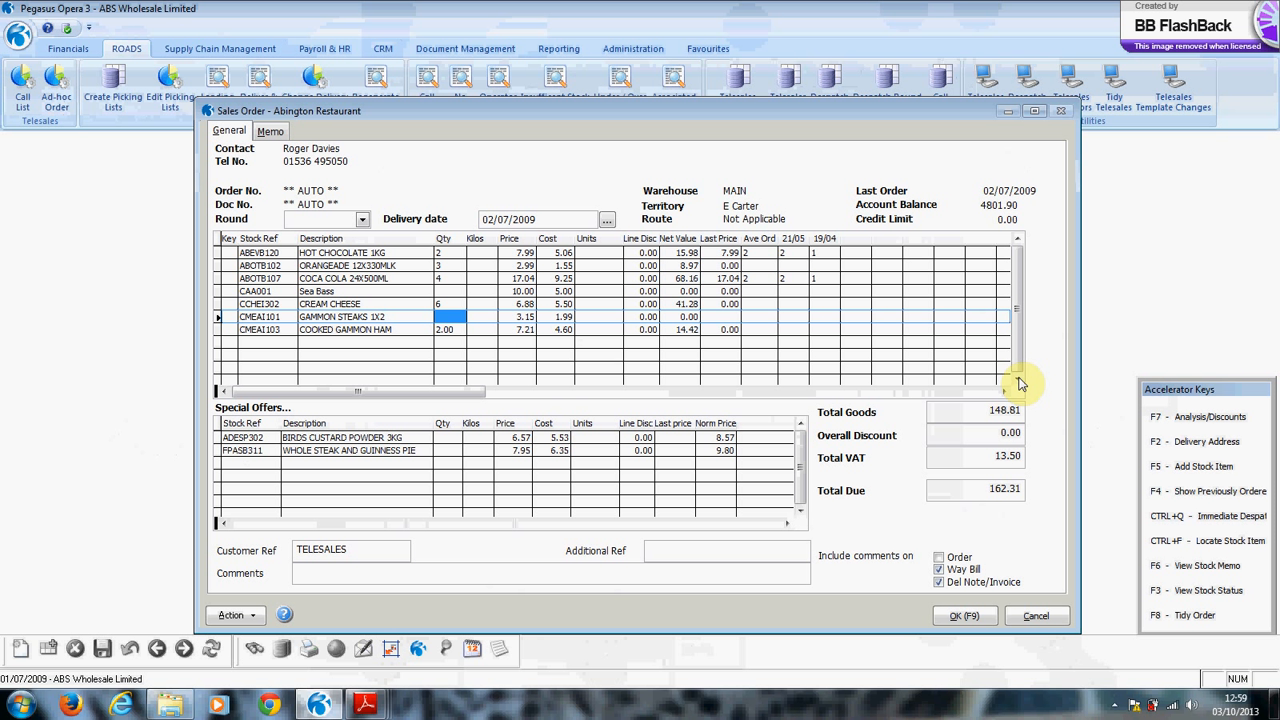
{"action": "type", "text": "12"}
{"action": "key", "text": "Return"}
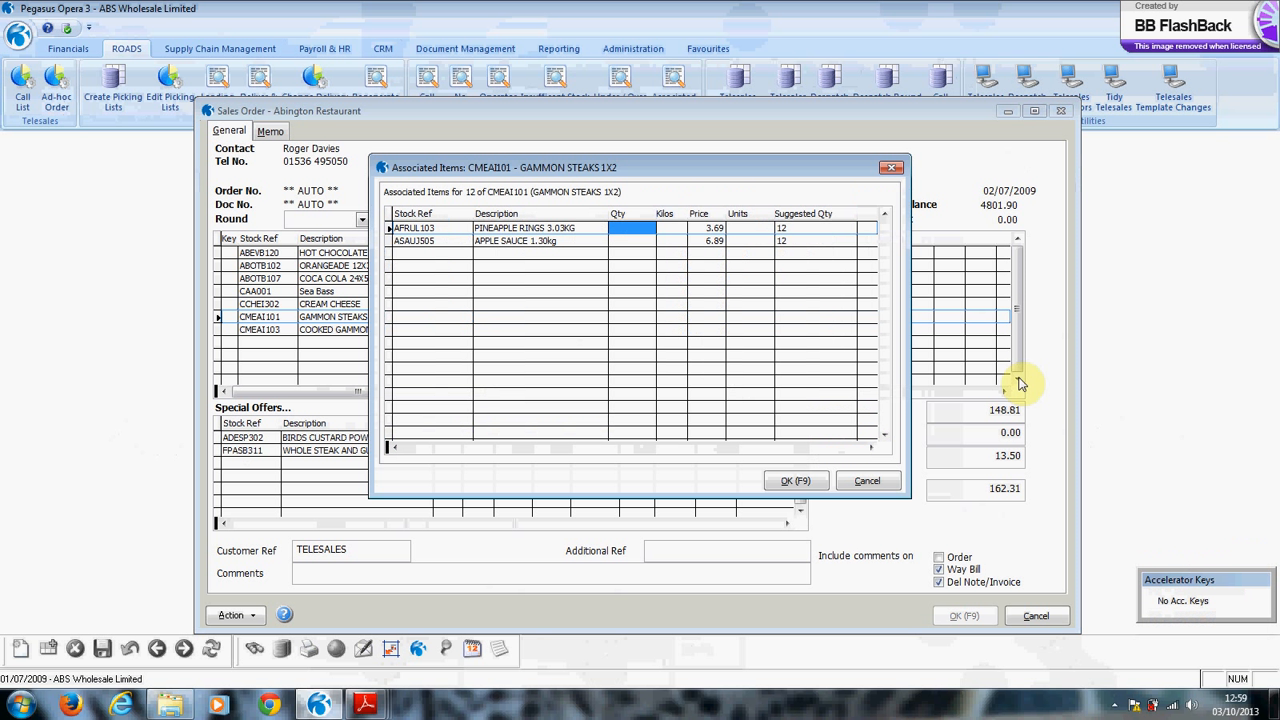
{"action": "type", "text": "3"}
{"action": "key", "text": "Return"}
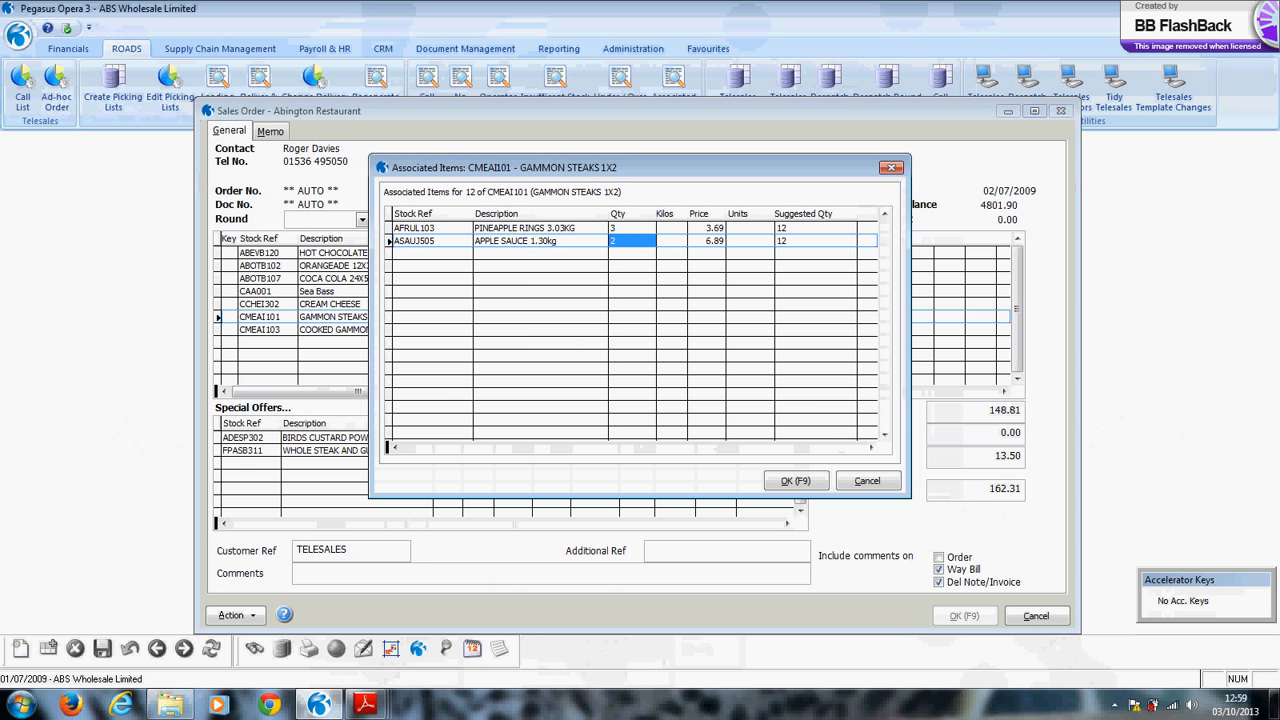
{"action": "key", "text": "F9"}
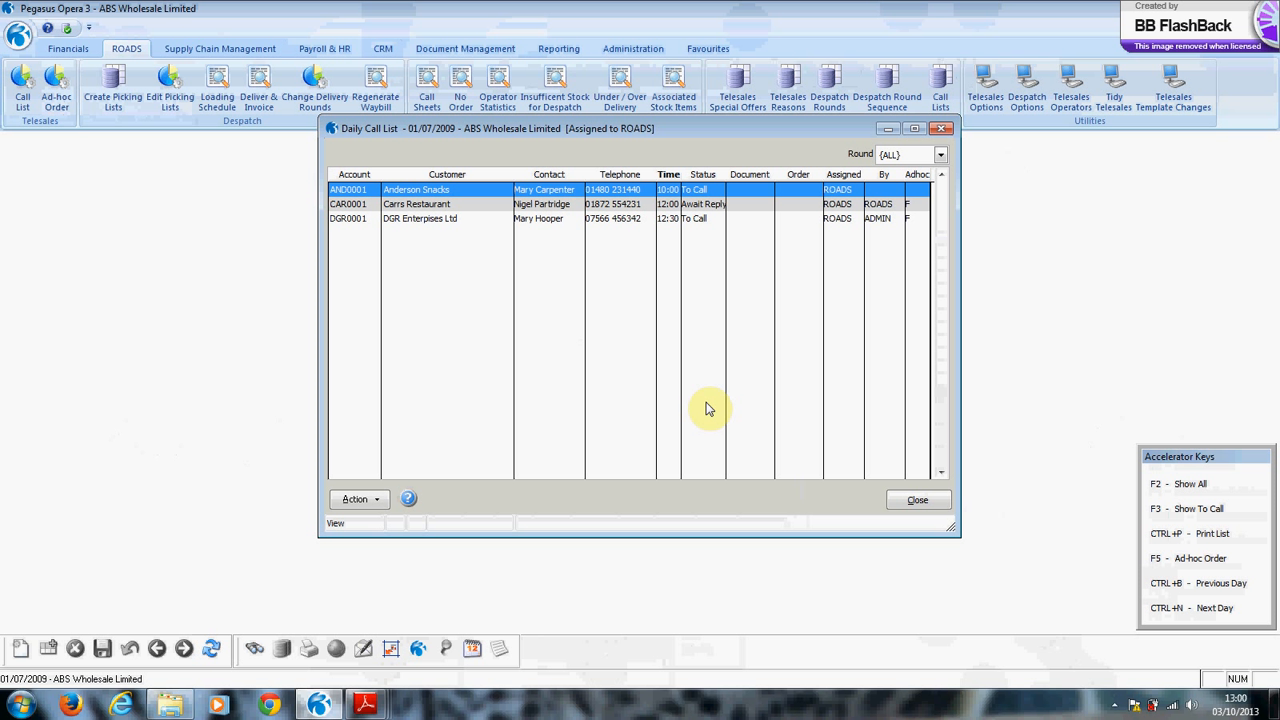
Show all of the day's calls, select the sandwich bar call, then close the call list.
{"action": "key", "text": "F2"}
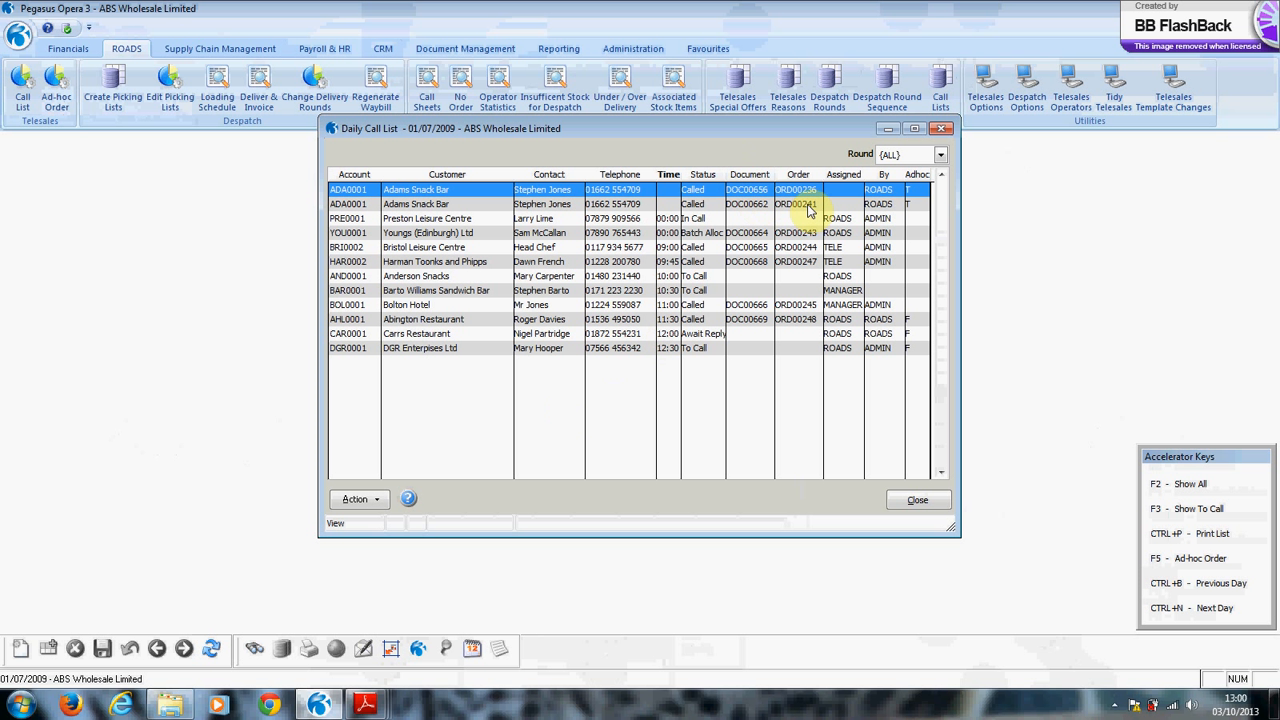
{"action": "left_click", "coordinate": [841, 291]}
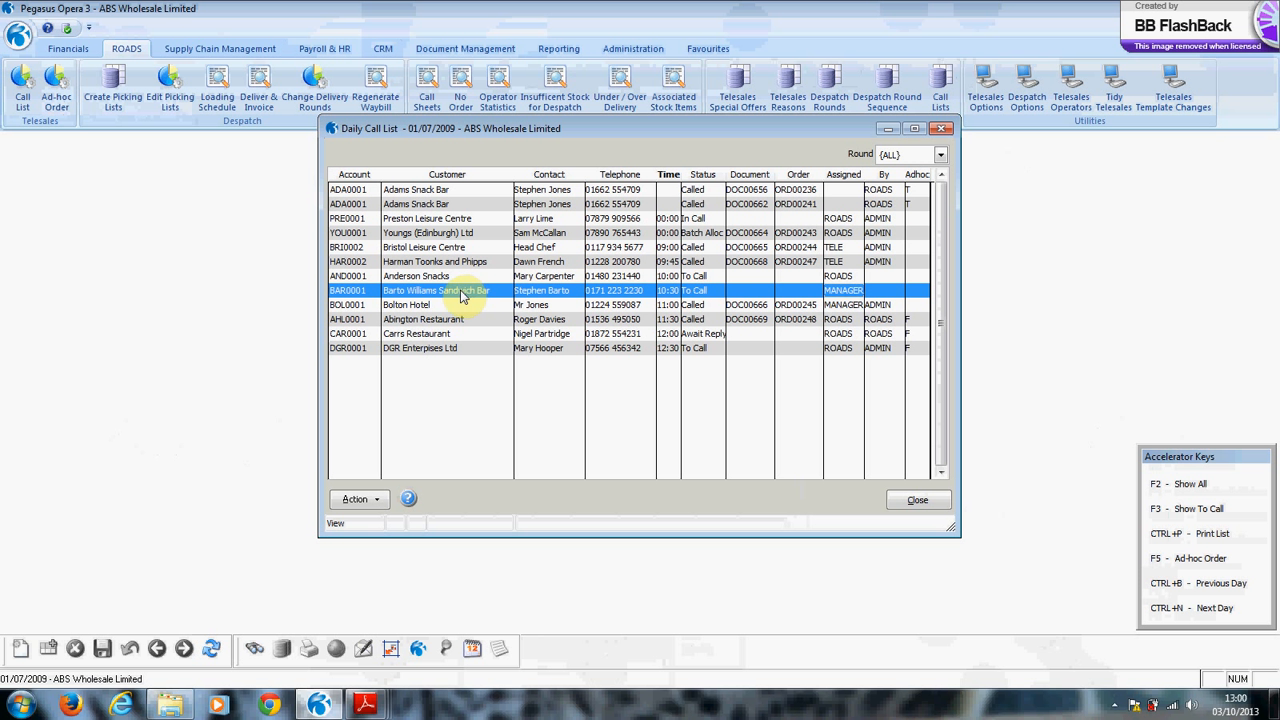
{"action": "left_click", "coordinate": [917, 502]}
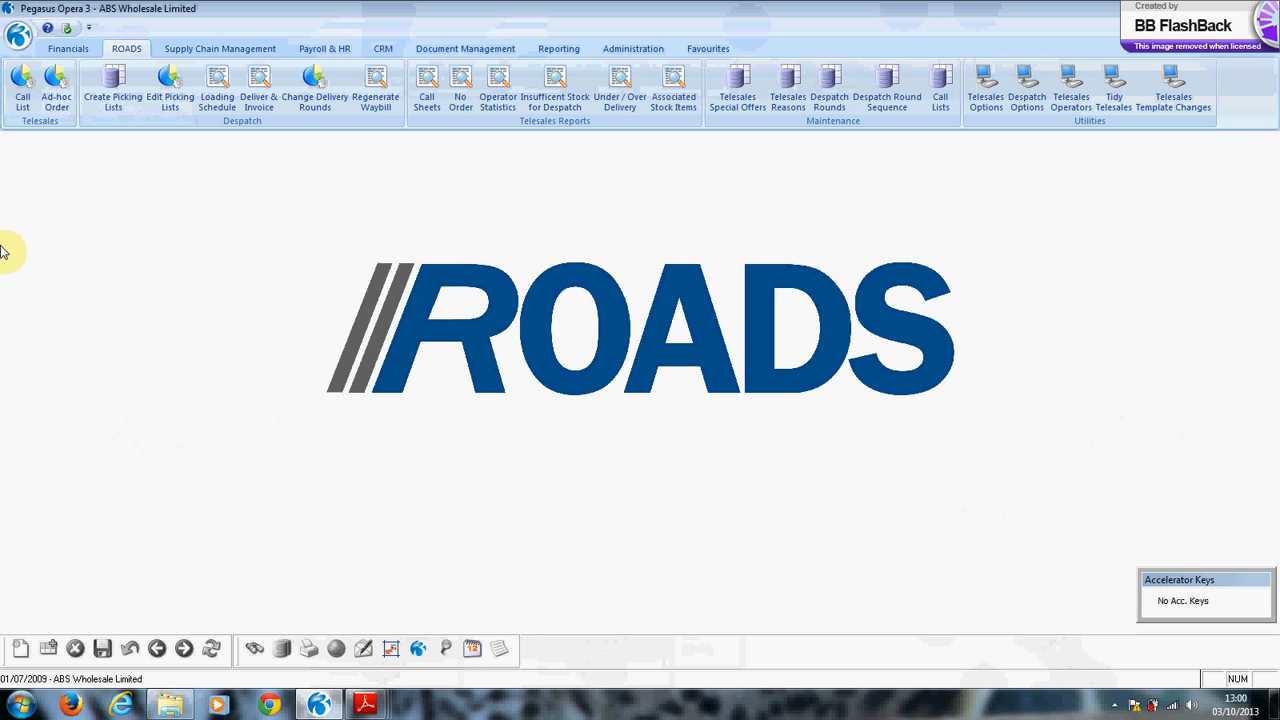
Create picking lists for all rounds with deliveries due up to 02/07/2009.
{"action": "left_click", "coordinate": [113, 90]}
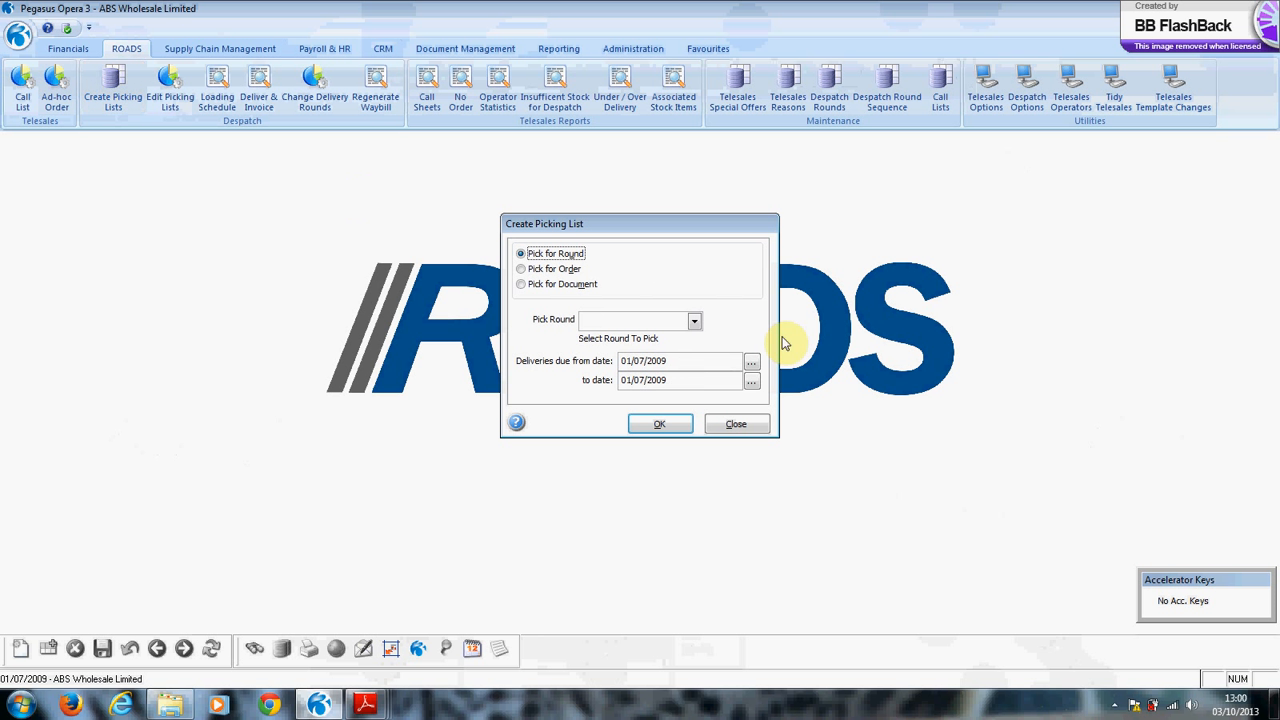
{"action": "left_click", "coordinate": [695, 322]}
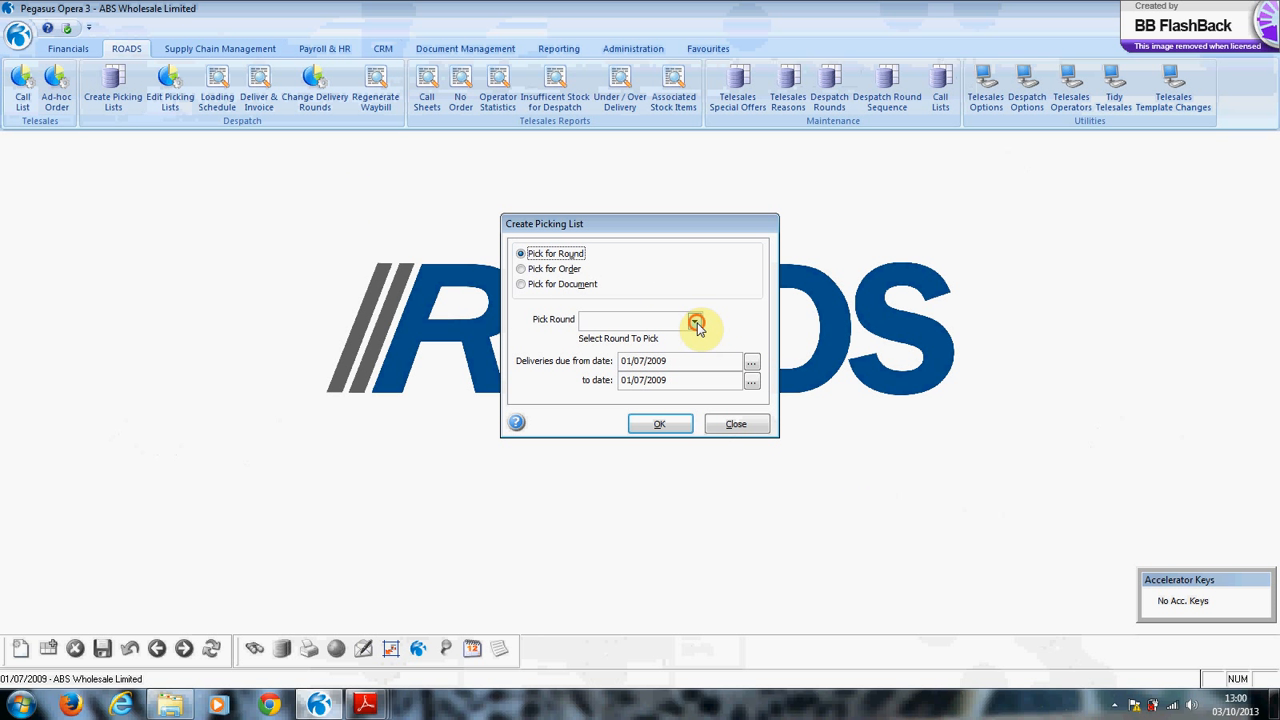
{"action": "left_click", "coordinate": [650, 418]}
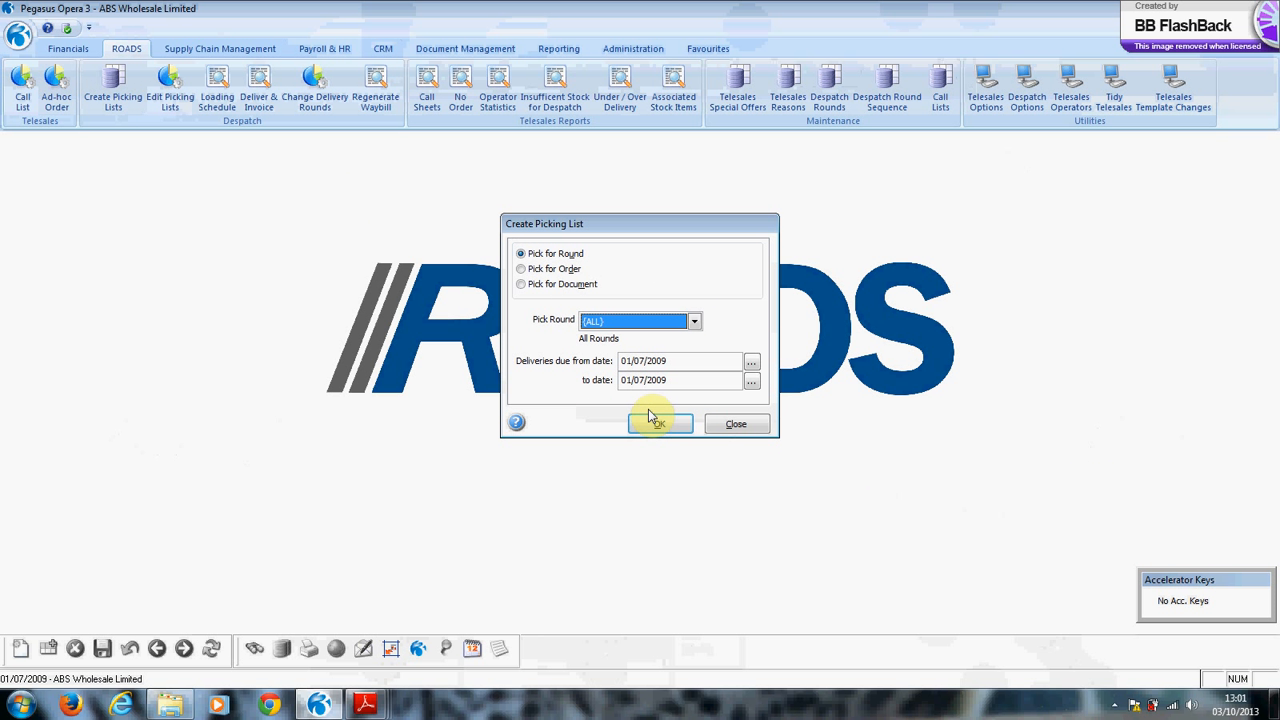
{"action": "key", "text": "Tab"}
{"action": "key", "text": "Tab"}
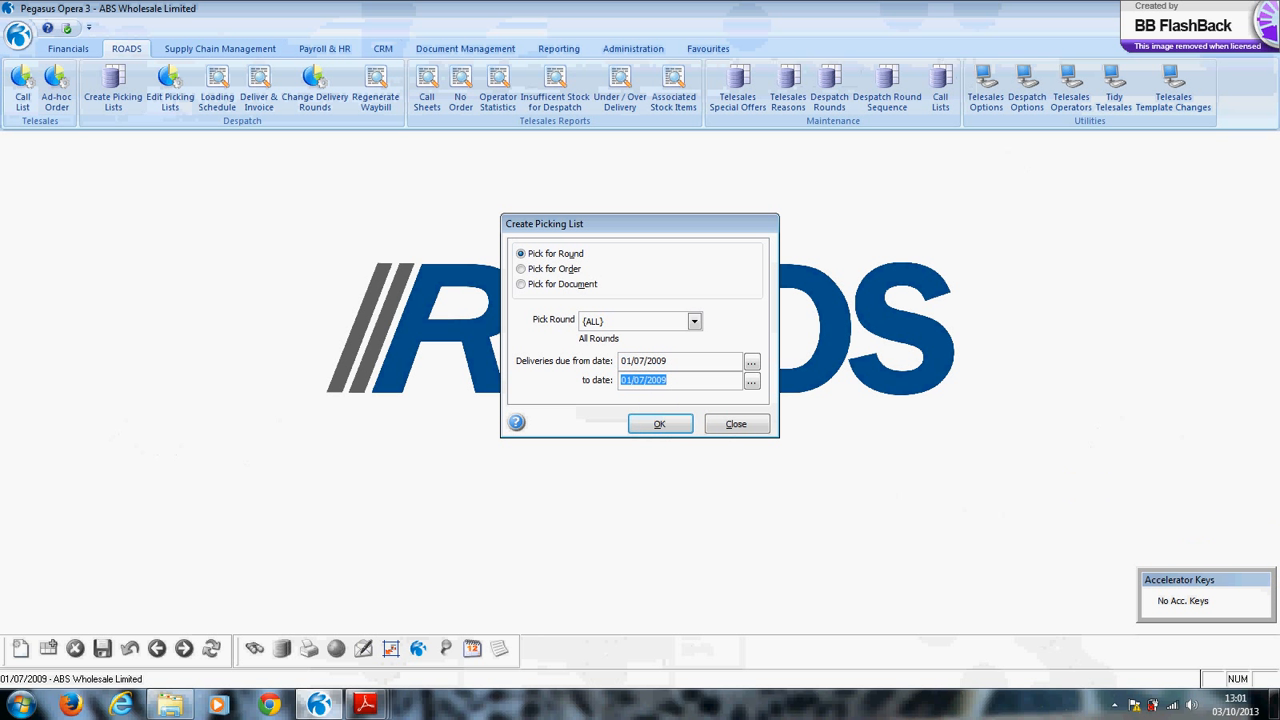
{"action": "type", "text": "02/07/09"}
{"action": "key", "text": "Tab"}
{"action": "left_click", "coordinate": [659, 425]}
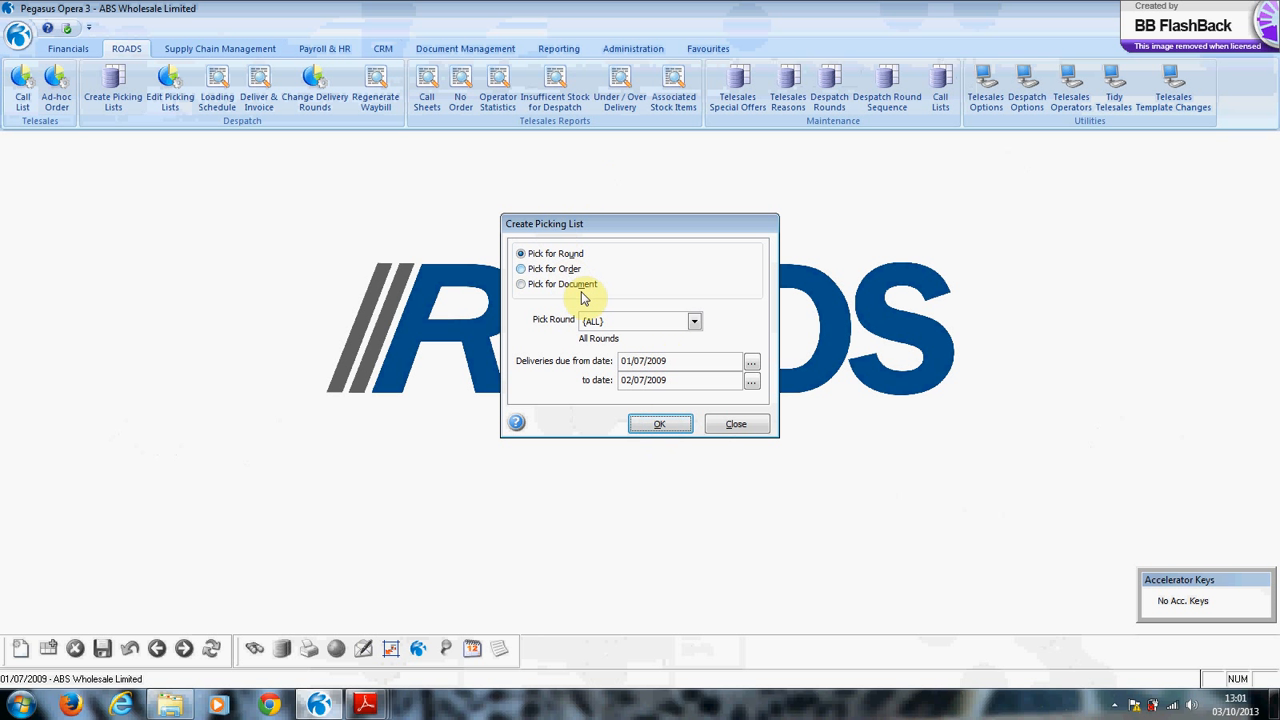
{"action": "left_click", "coordinate": [655, 424]}
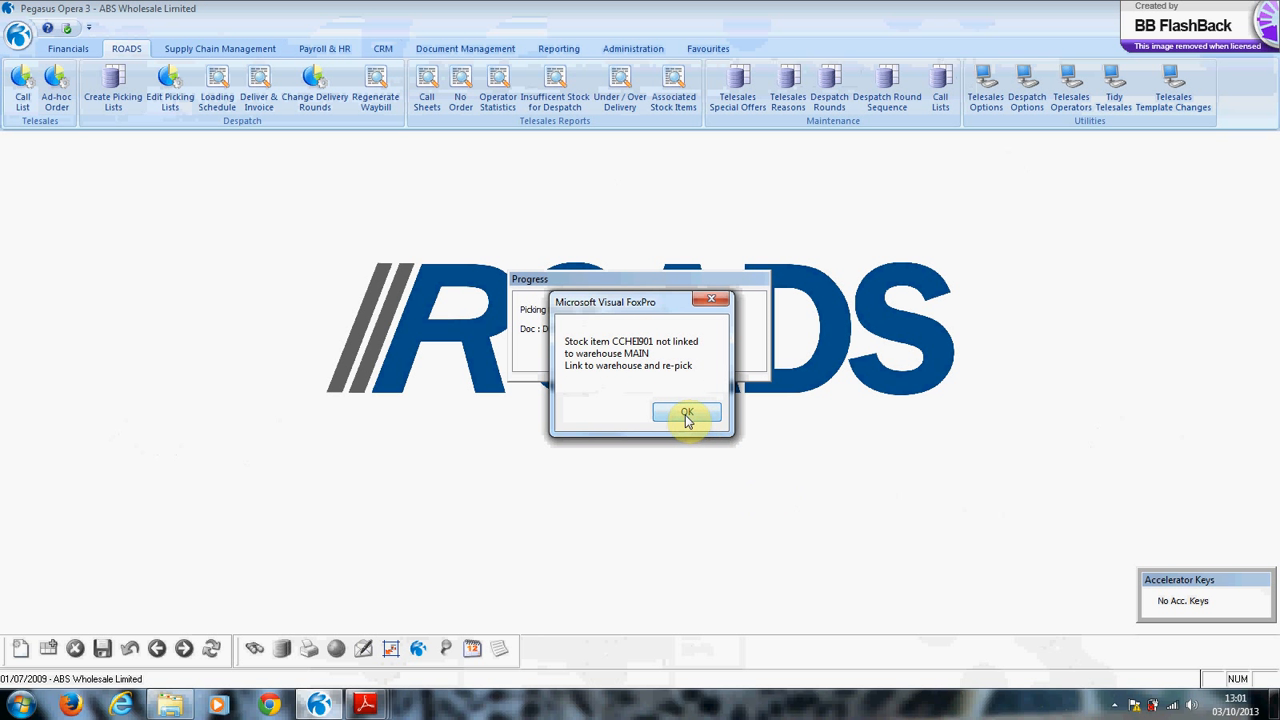
Dismiss the unlinked stock error, print unpicked items with round totals, and preview on screen.
{"action": "left_click", "coordinate": [686, 416]}
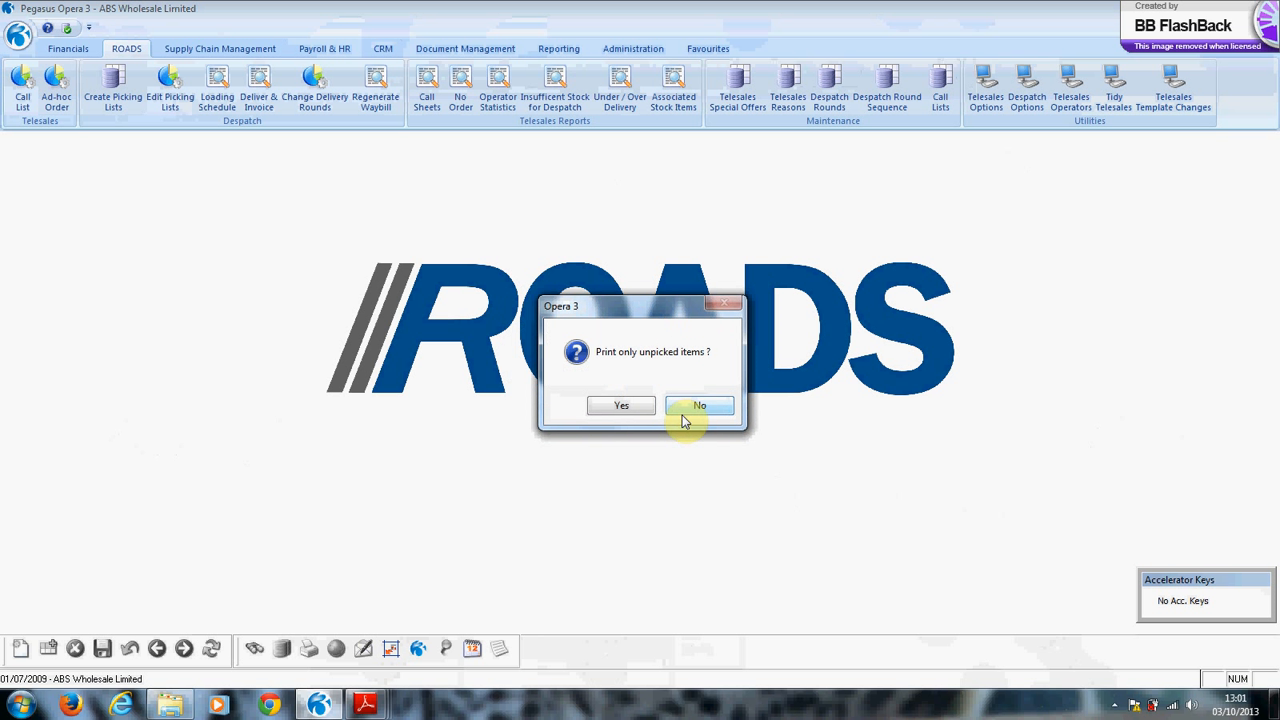
{"action": "left_click", "coordinate": [616, 412]}
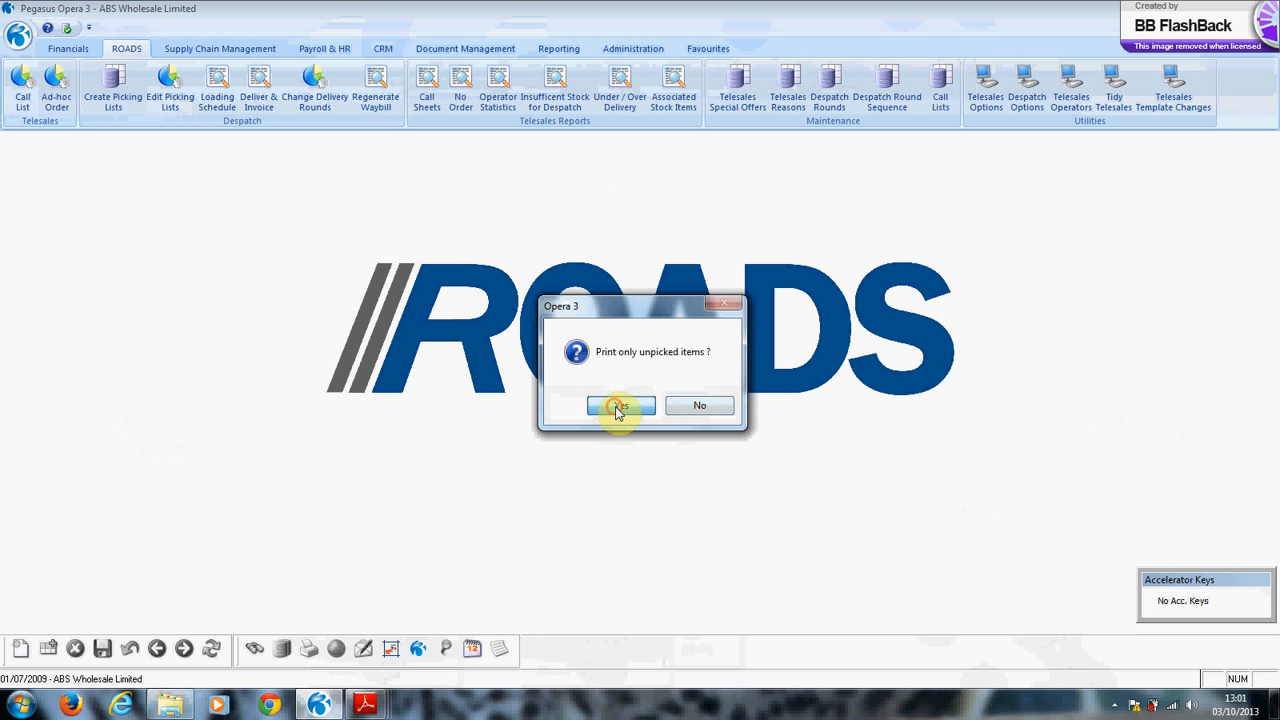
{"action": "left_click", "coordinate": [616, 410]}
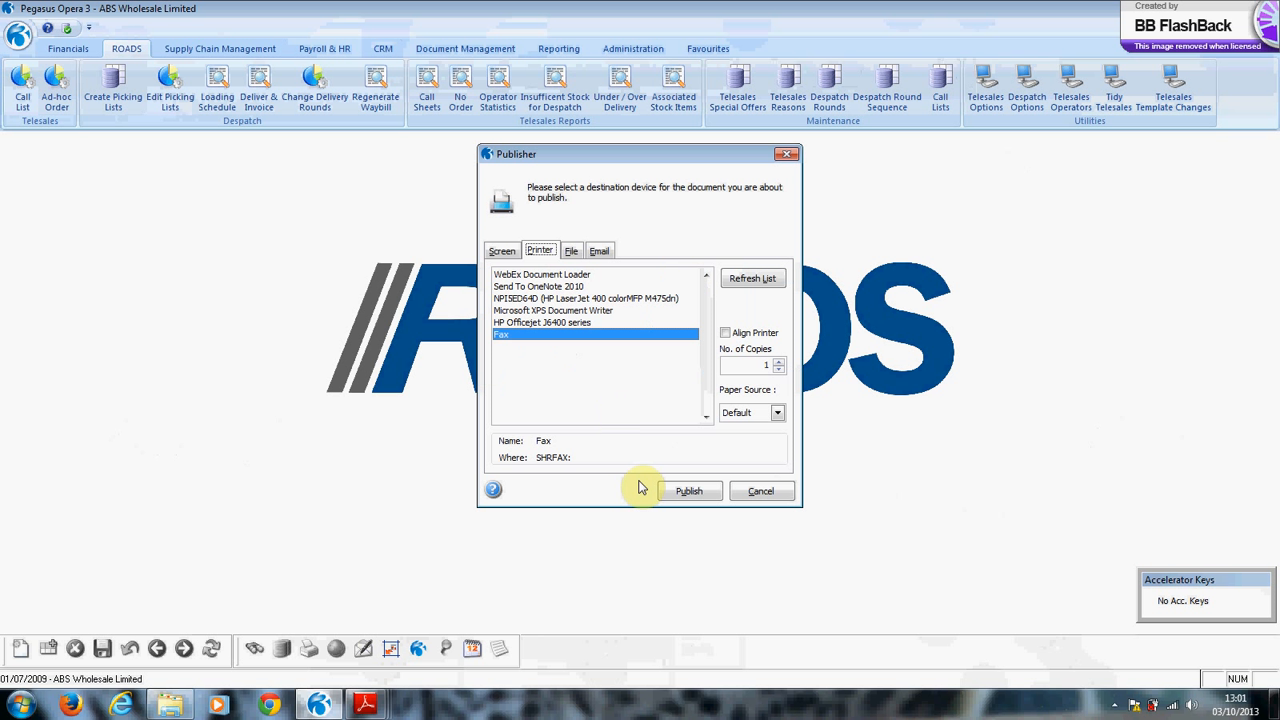
{"action": "left_click", "coordinate": [503, 250]}
{"action": "left_click", "coordinate": [684, 490]}
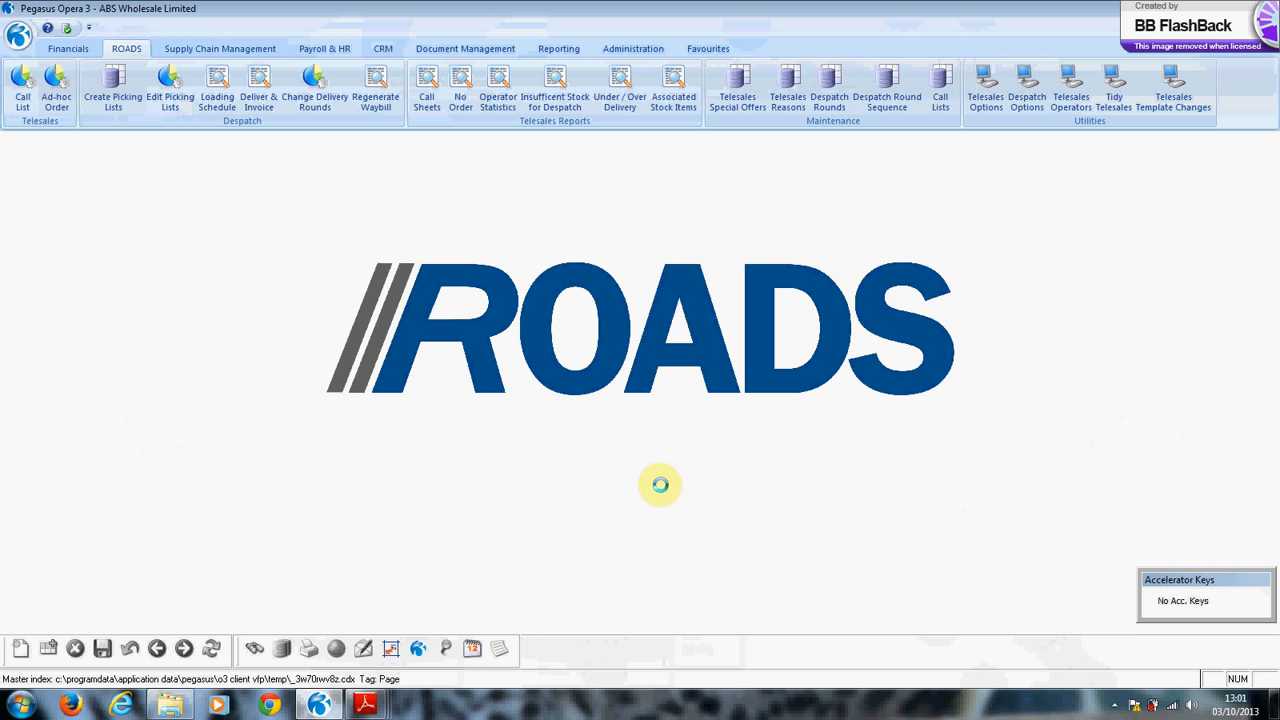
Page through the NTH and STH round pages, then decline picking totals by category.
{"action": "left_click", "coordinate": [143, 616]}
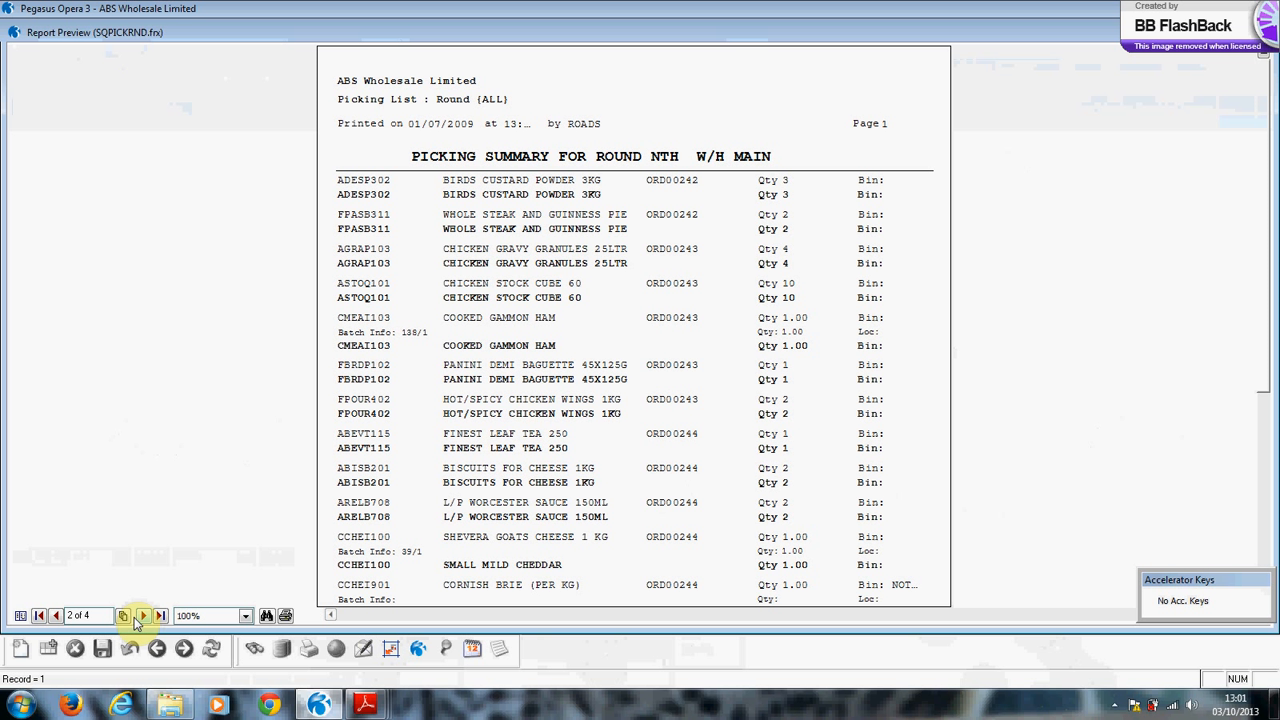
{"action": "left_click", "coordinate": [124, 616]}
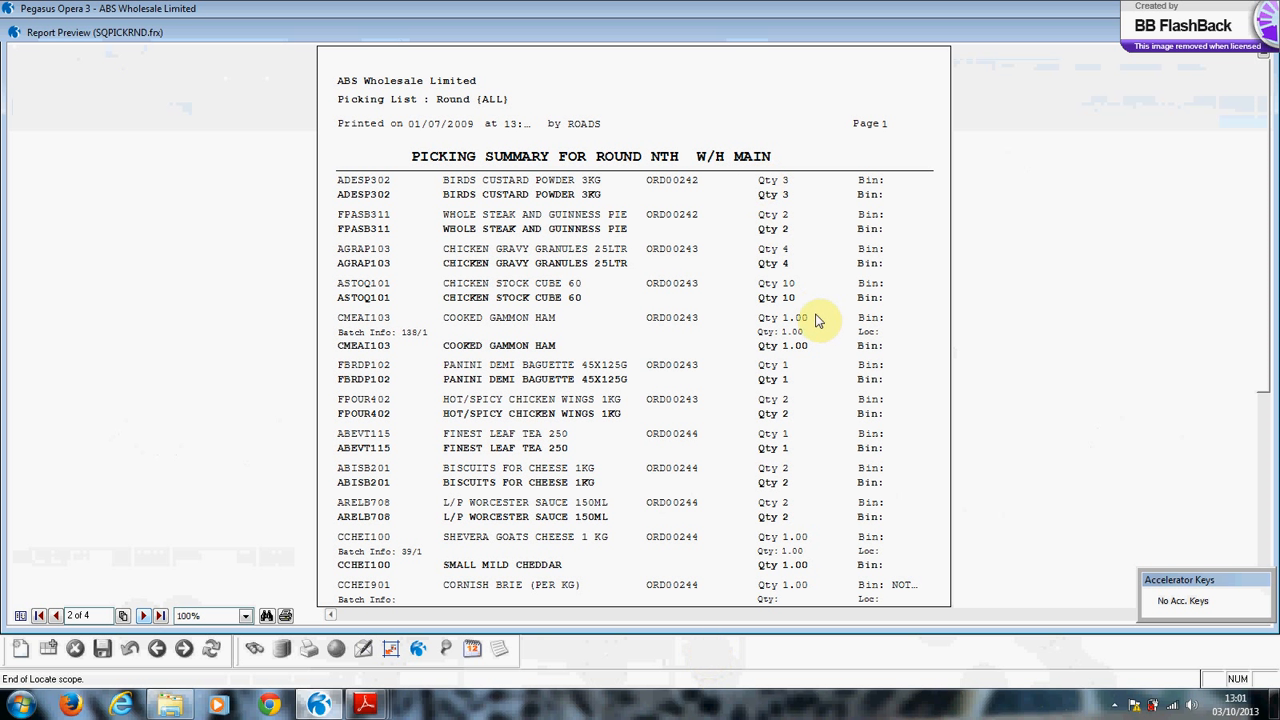
{"action": "left_click", "coordinate": [145, 617]}
{"action": "left_click", "coordinate": [145, 617]}
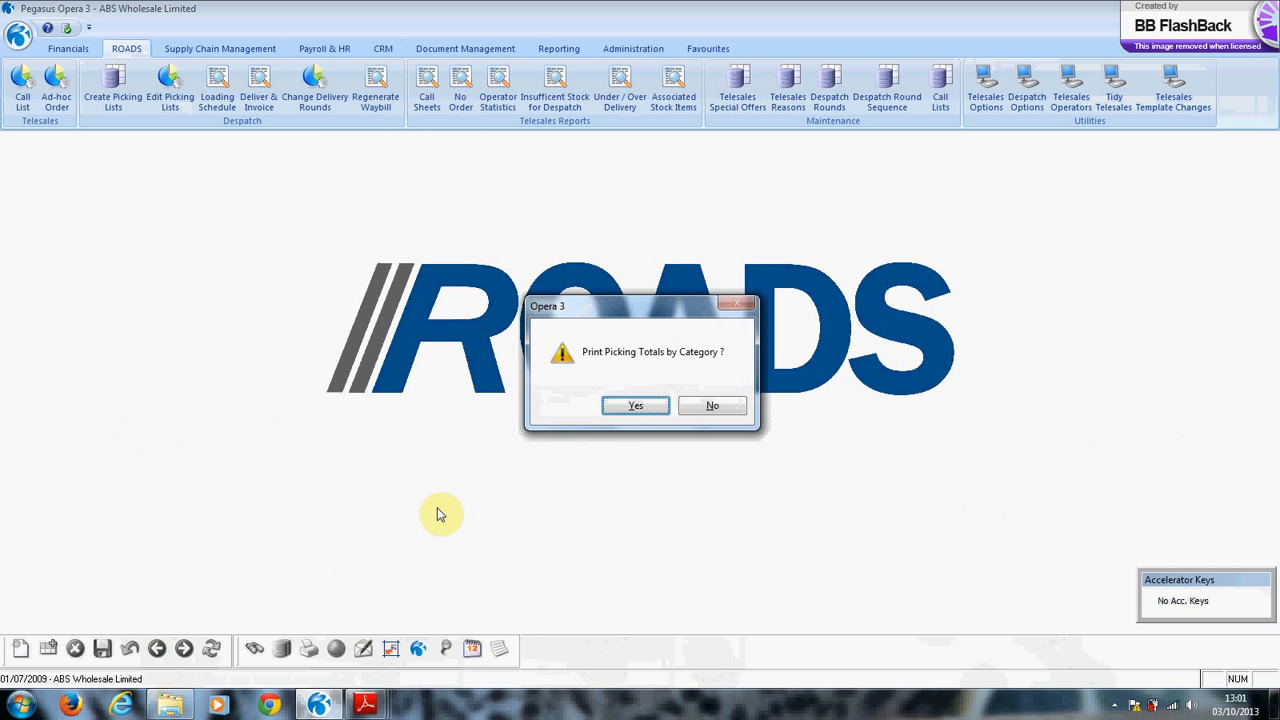
{"action": "left_click", "coordinate": [714, 406]}
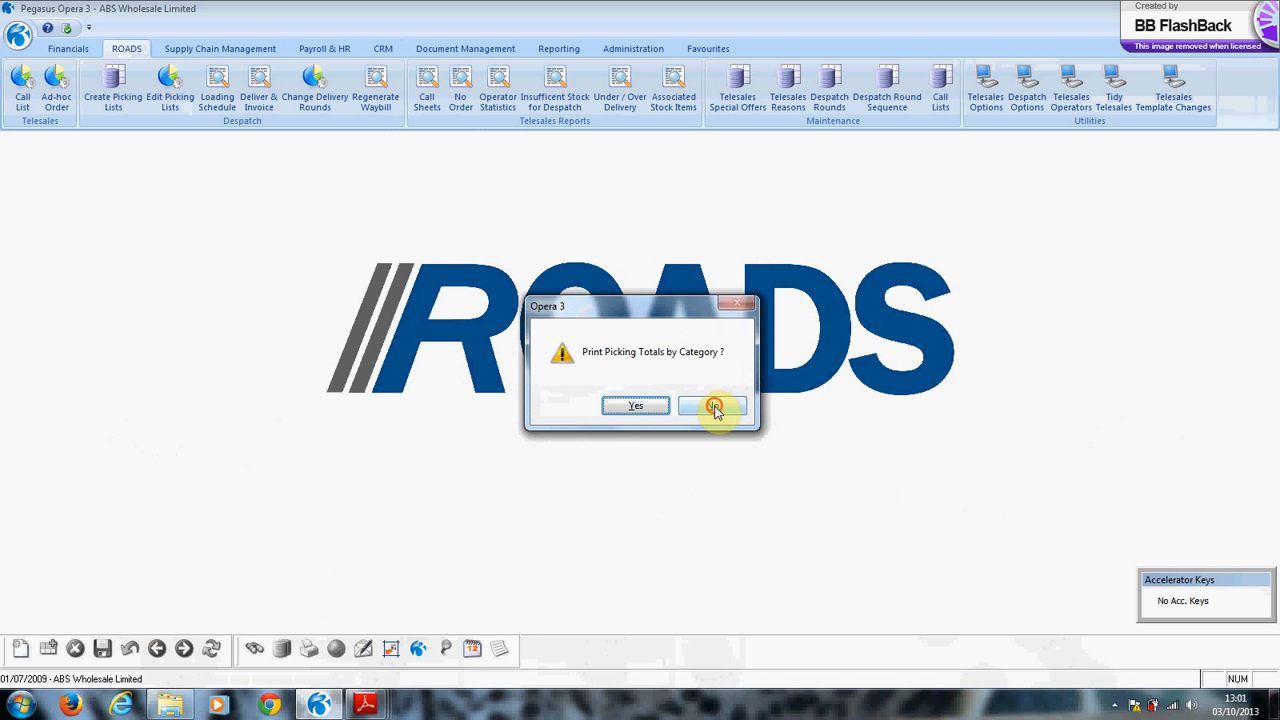
Load picked quantities for all rounds with deliveries due up to 02/07/2009.
{"action": "left_click", "coordinate": [172, 90]}
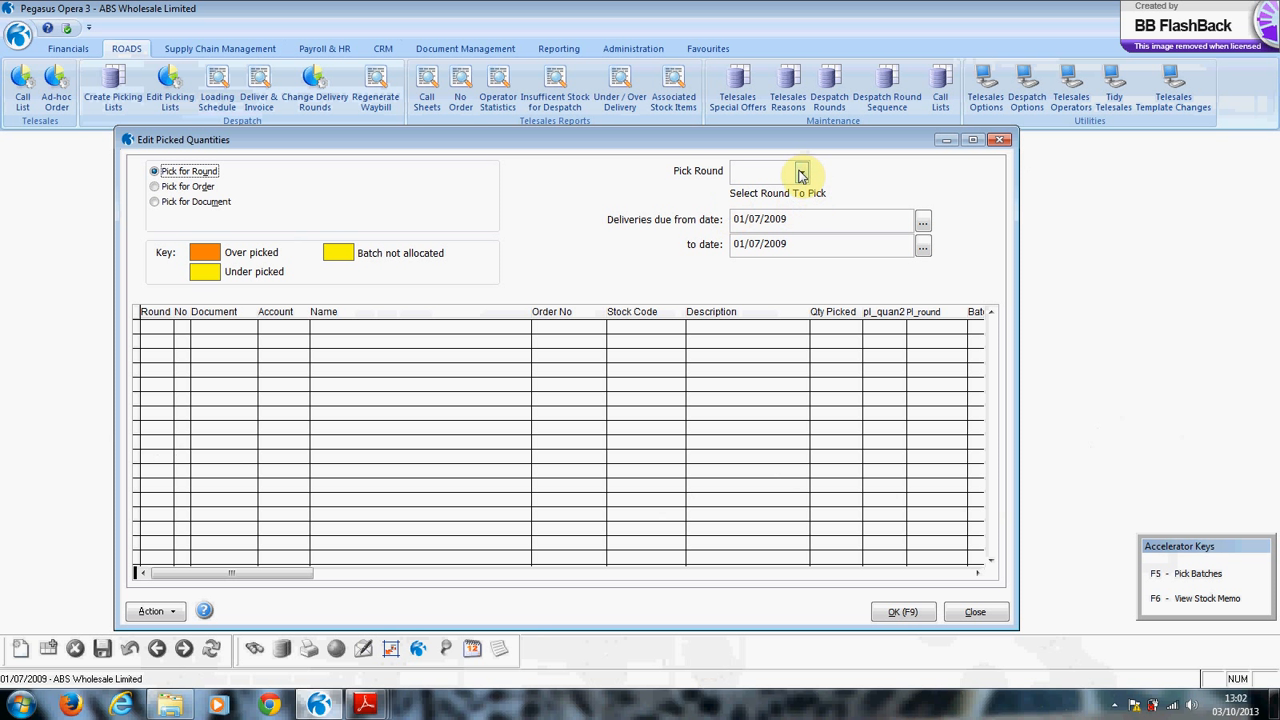
{"action": "left_click", "coordinate": [801, 173]}
{"action": "left_click", "coordinate": [777, 252]}
{"action": "key", "text": "Tab"}
{"action": "key", "text": "Tab"}
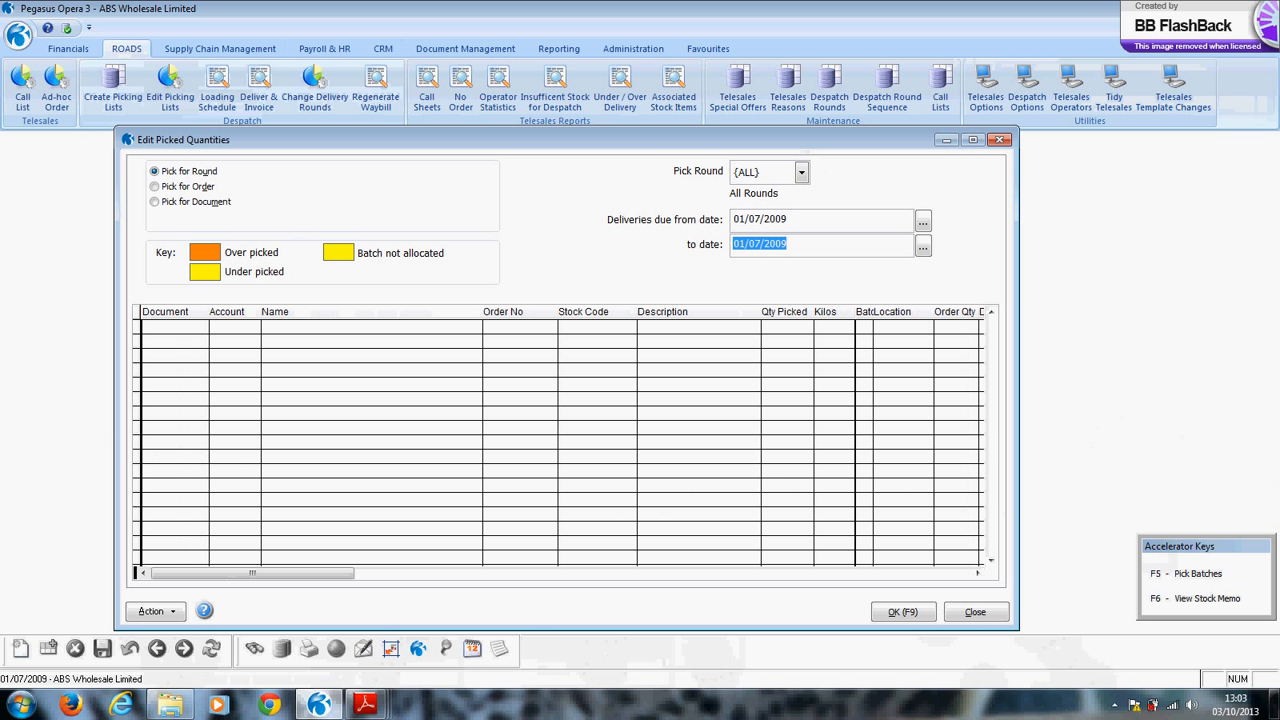
{"action": "type", "text": "02/"}
{"action": "type", "text": "07/2009"}
{"action": "key", "text": "Tab"}
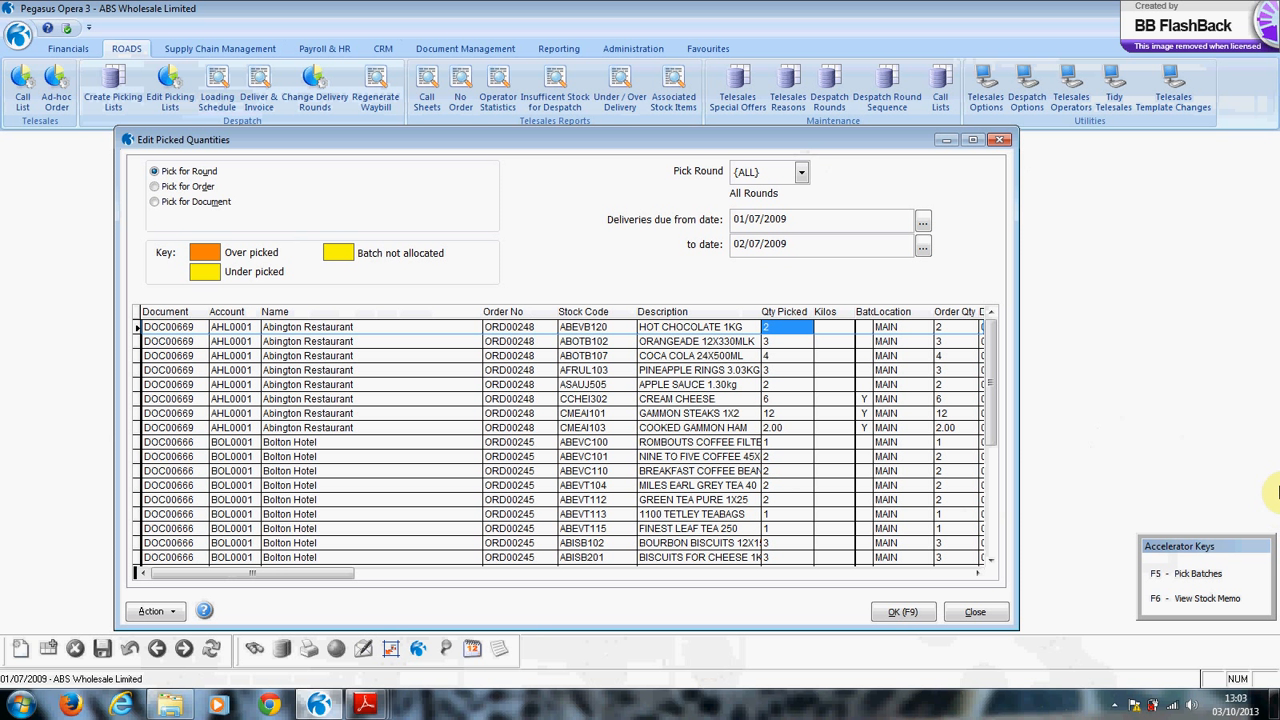
Widen the window to show the Due column and set CCHEI901's picked quantity to 0.
{"action": "left_click_drag", "start_coordinate": [1017, 548], "coordinate": [1097, 548]}
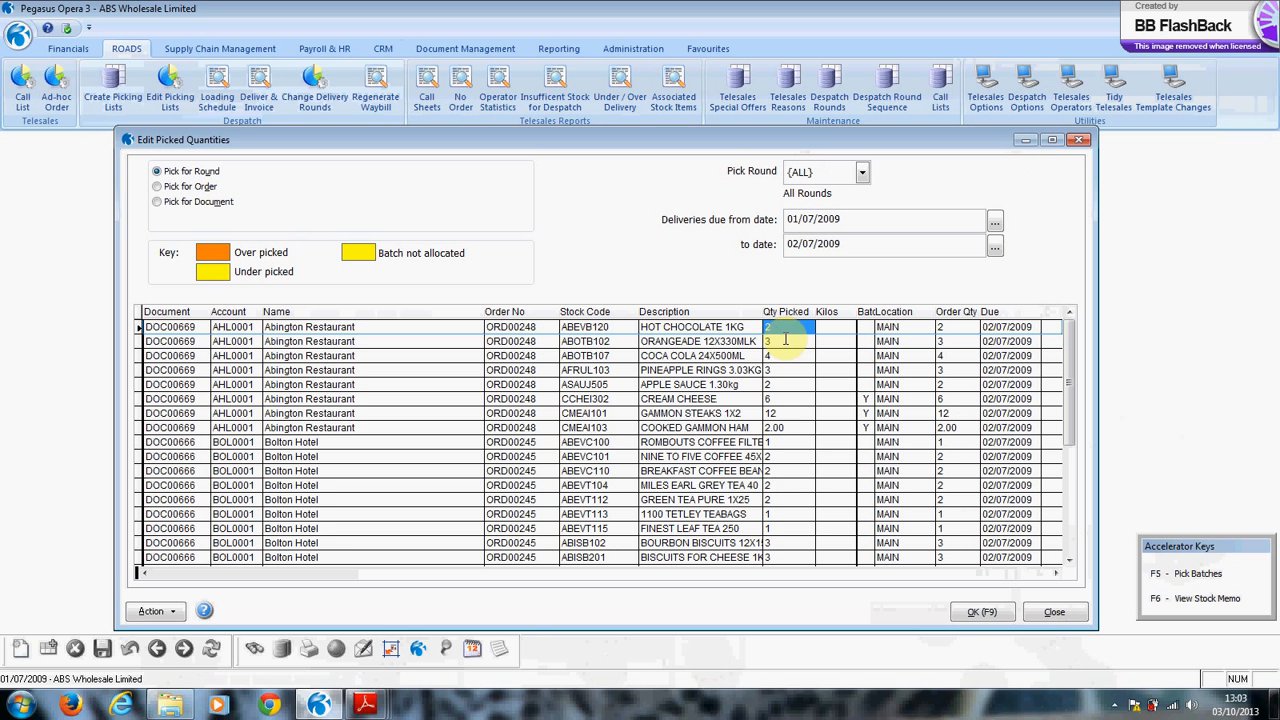
{"action": "left_click_drag", "start_coordinate": [1068, 414], "coordinate": [1069, 442]}
{"action": "scroll", "coordinate": [930, 483], "scroll_direction": "down", "scroll_amount": 2}
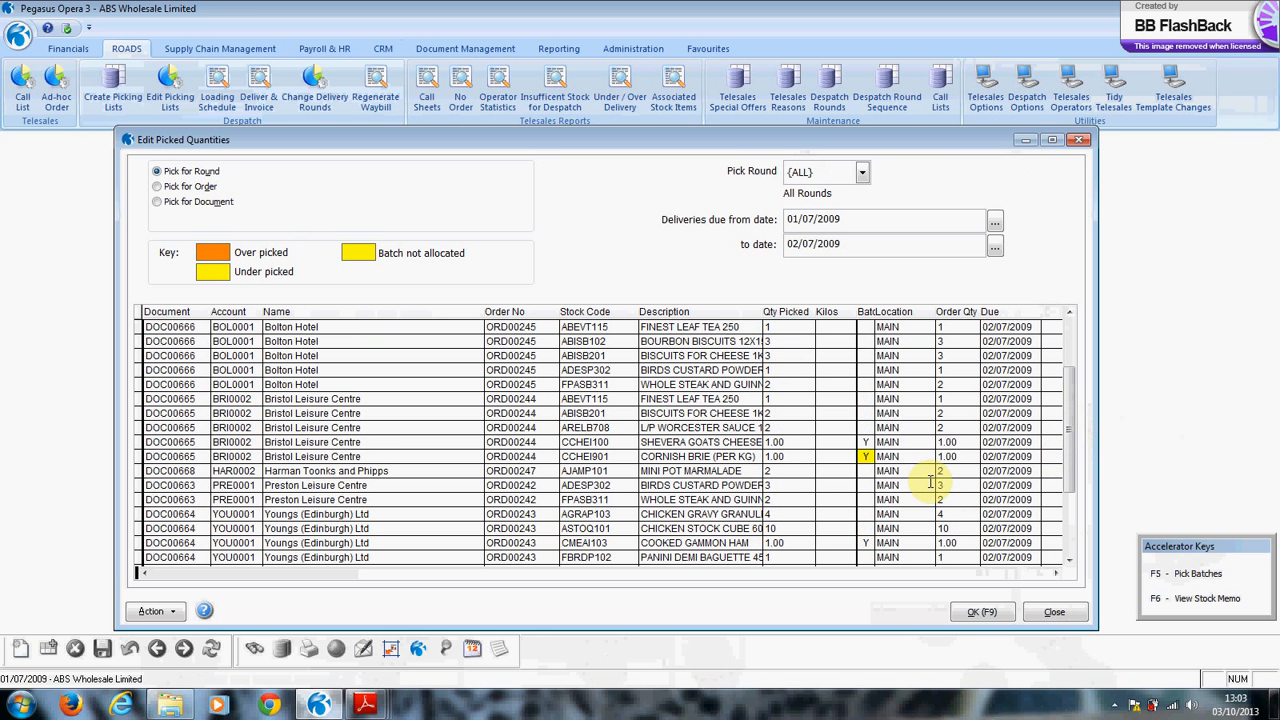
{"action": "scroll", "coordinate": [930, 483], "scroll_direction": "down", "scroll_amount": 1}
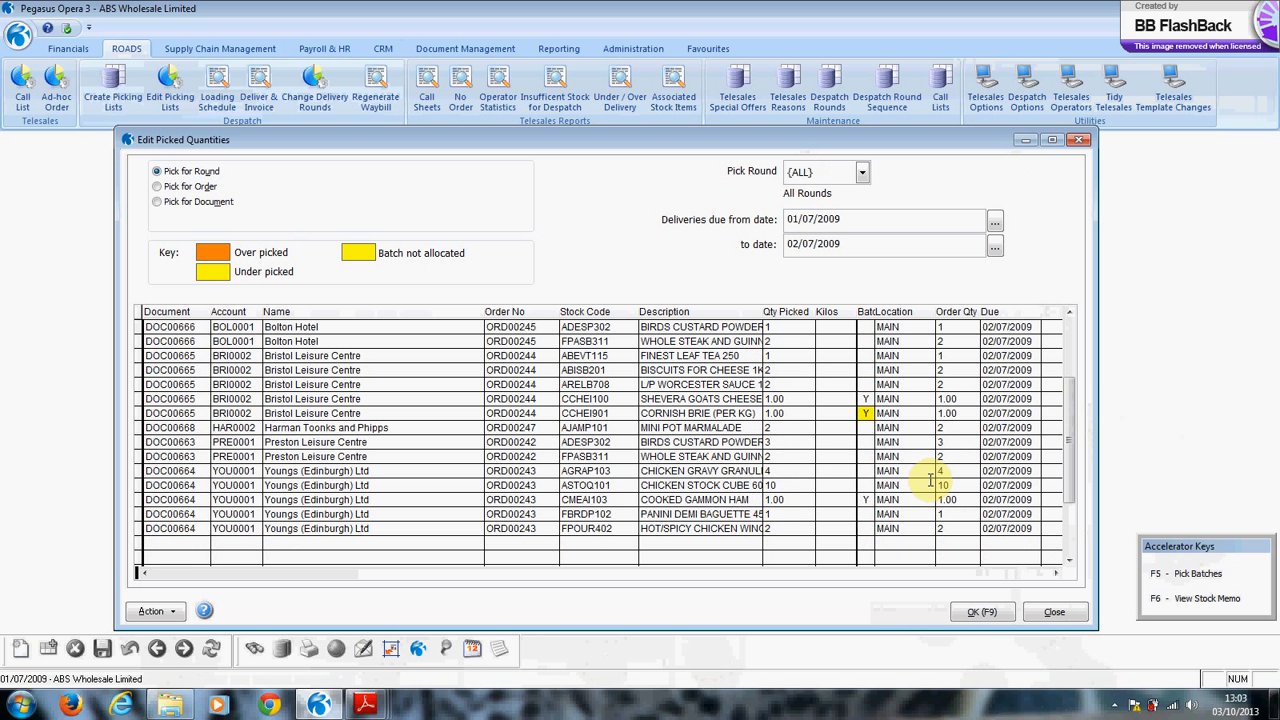
{"action": "left_click", "coordinate": [795, 414]}
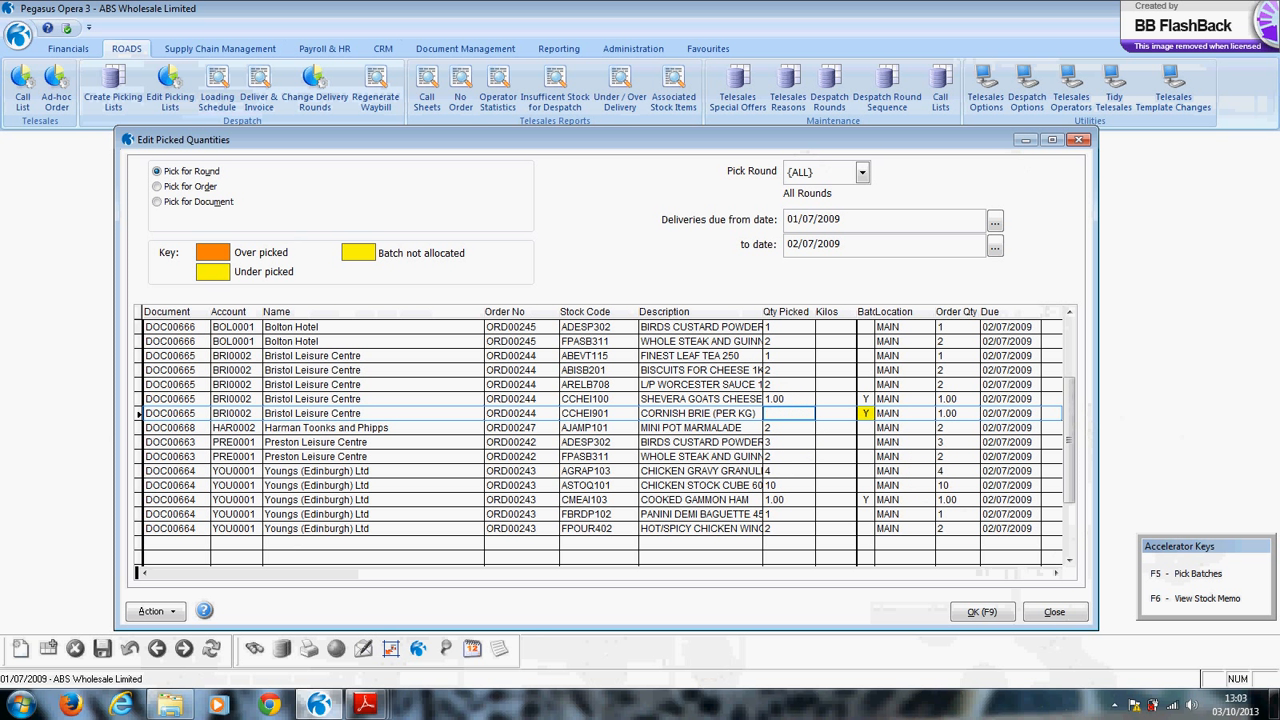
{"action": "type", "text": "0"}
{"action": "key", "text": "Return"}
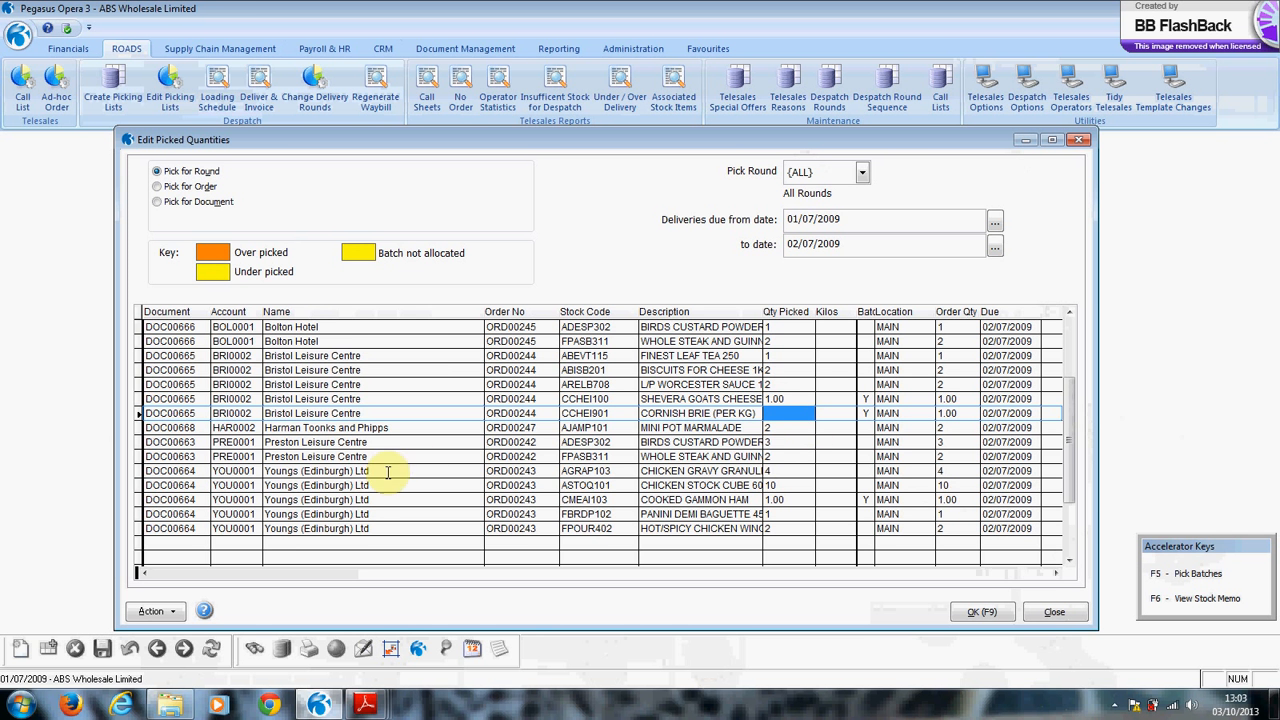
Change ABEVC101's picked quantity to 4, accepting the over-picking warning.
{"action": "scroll", "coordinate": [776, 545], "scroll_direction": "up", "scroll_amount": 2}
{"action": "scroll", "coordinate": [776, 545], "scroll_direction": "up", "scroll_amount": 1}
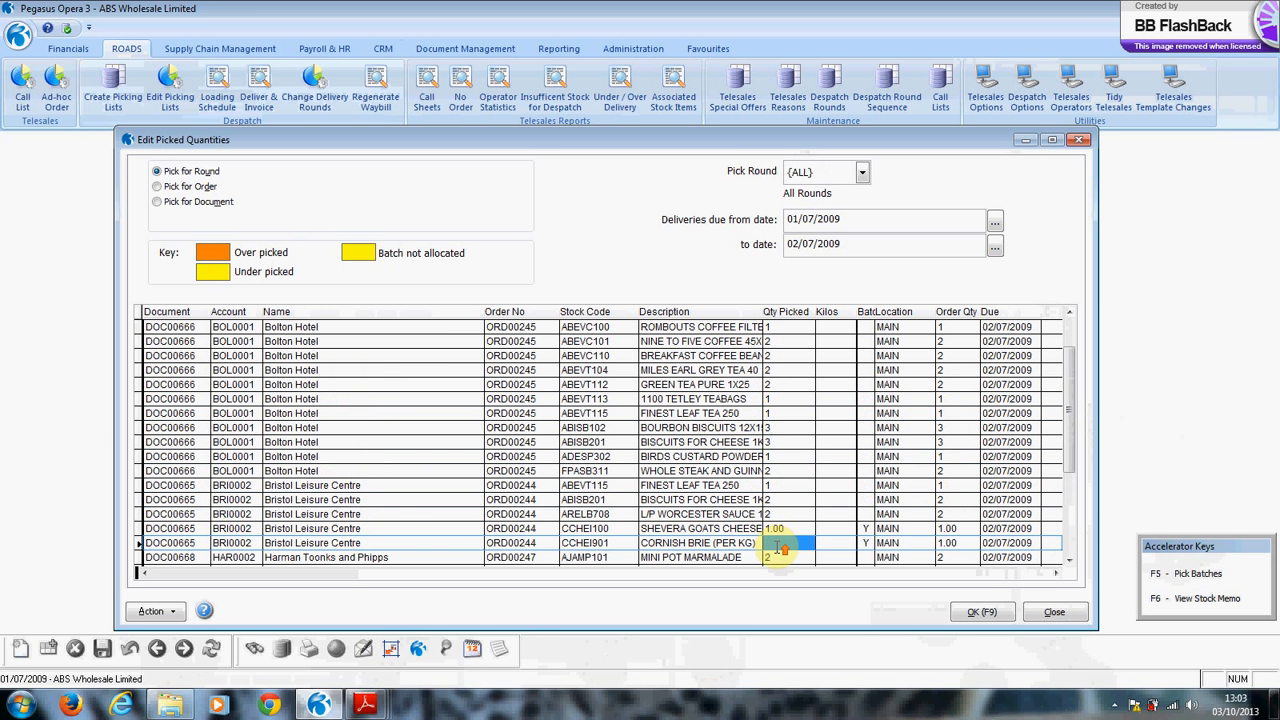
{"action": "left_click", "coordinate": [775, 341]}
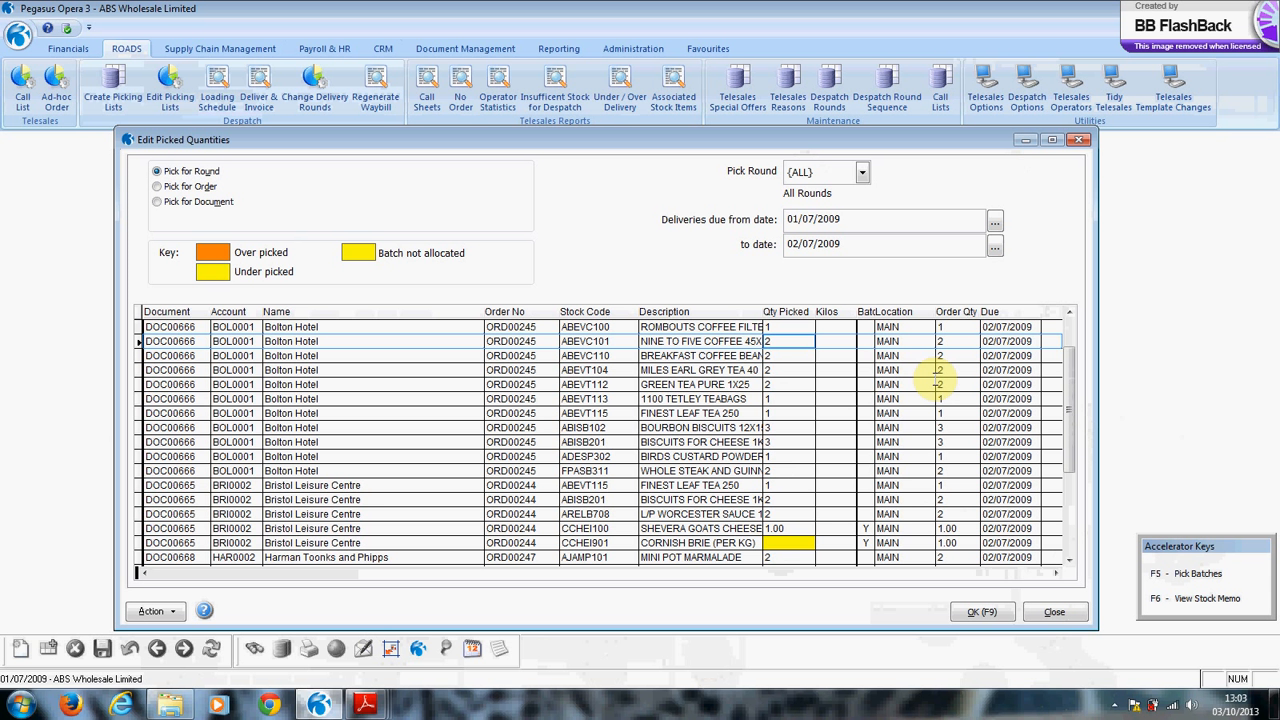
{"action": "key", "text": "BackSpace"}
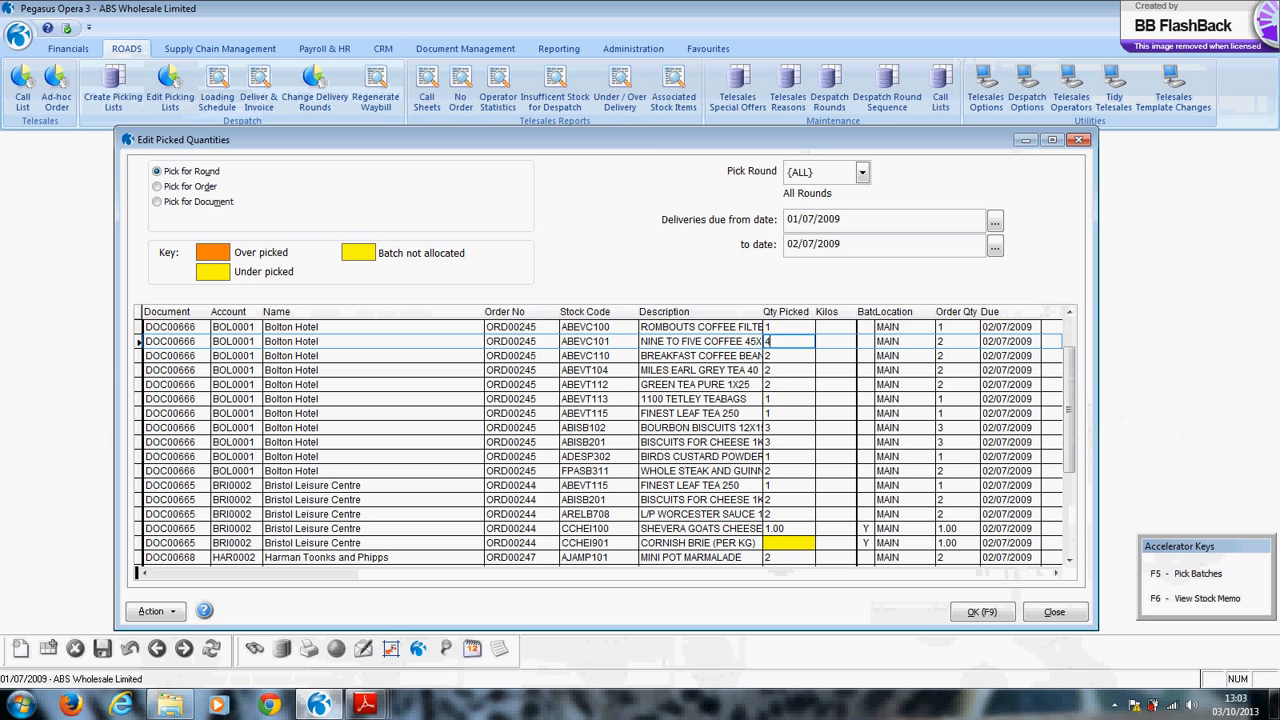
{"action": "key", "text": "Return"}
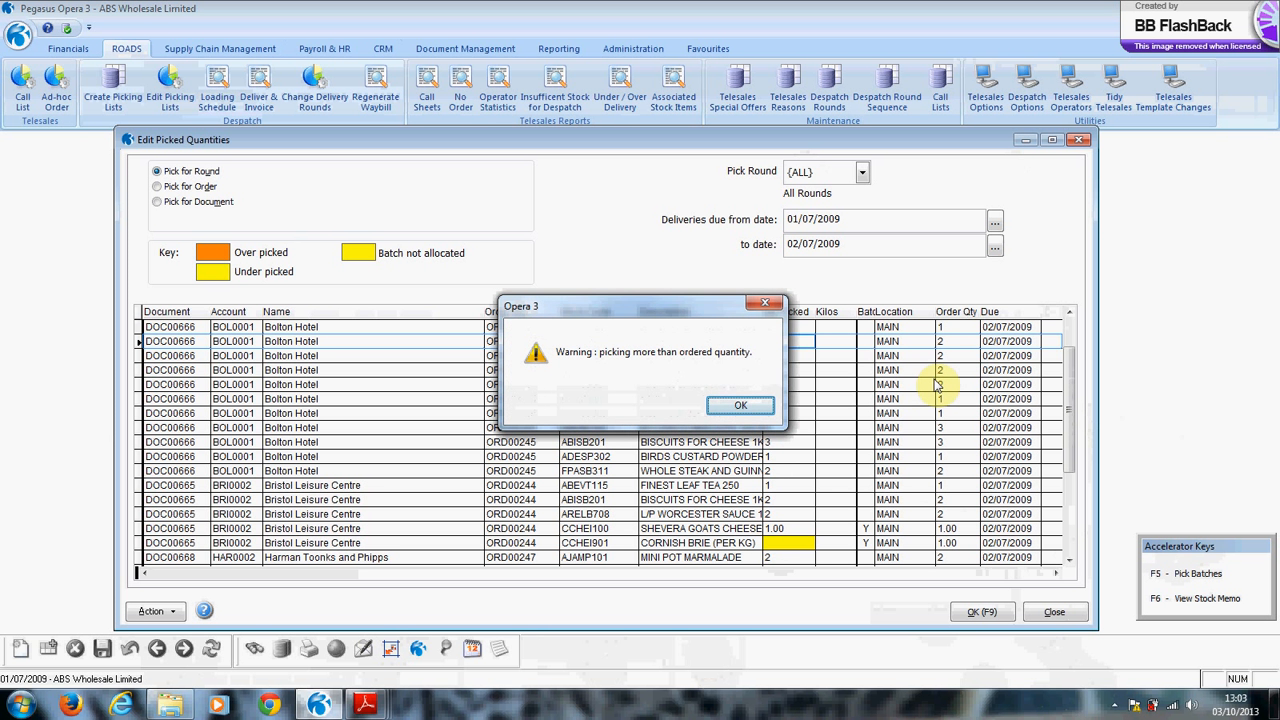
{"action": "key", "text": "Return"}
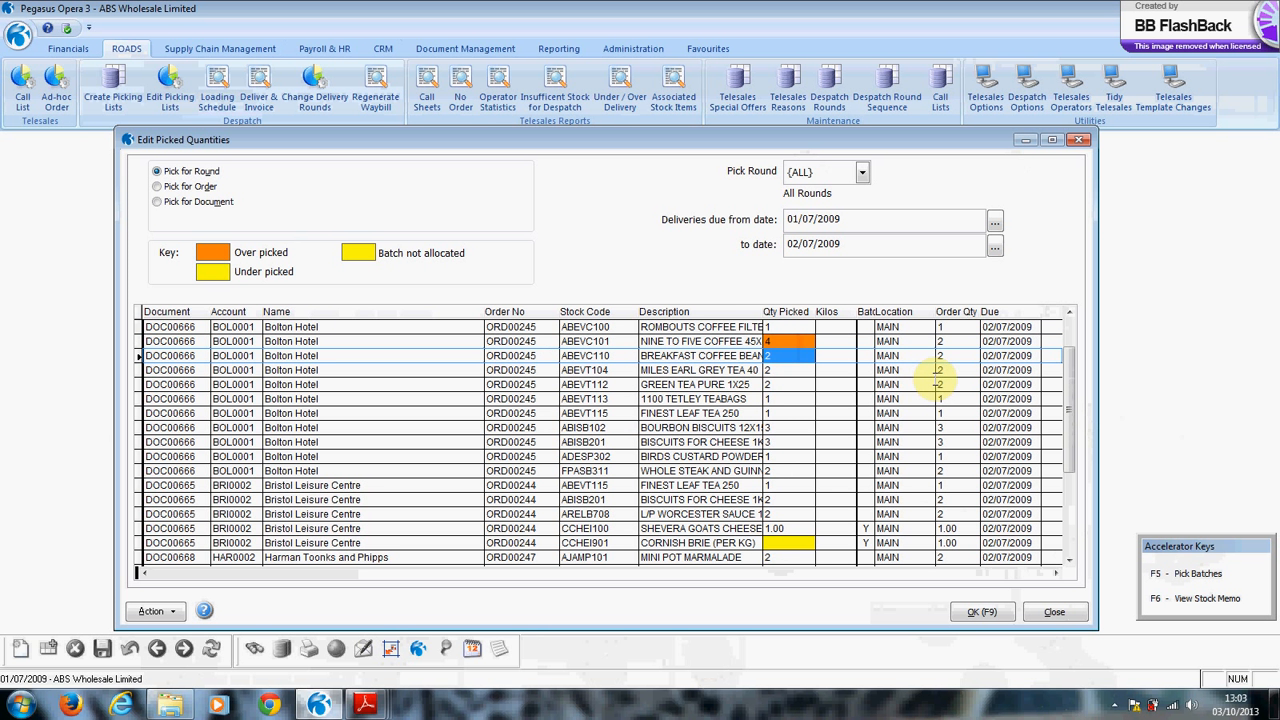
{"action": "key", "text": "Down"}
{"action": "key", "text": "Down"}
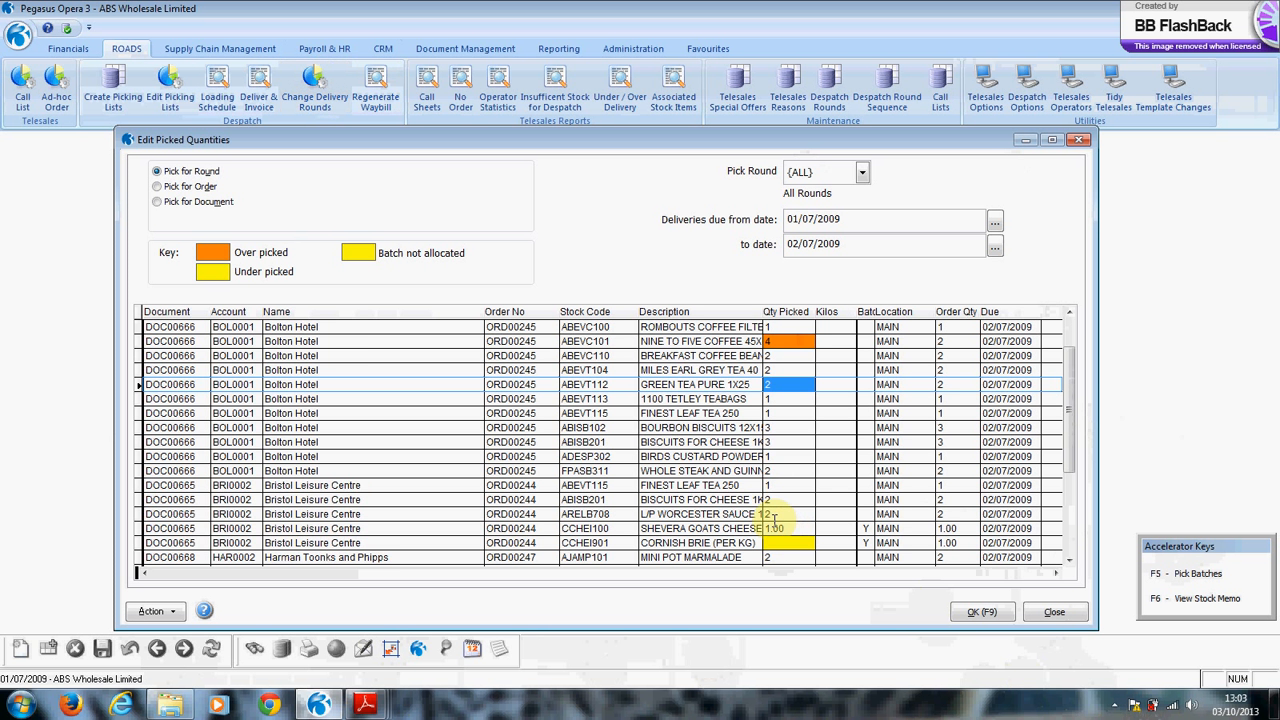
{"action": "scroll", "coordinate": [775, 523], "scroll_direction": "down", "scroll_amount": 2}
{"action": "scroll", "coordinate": [775, 523], "scroll_direction": "down", "scroll_amount": 2}
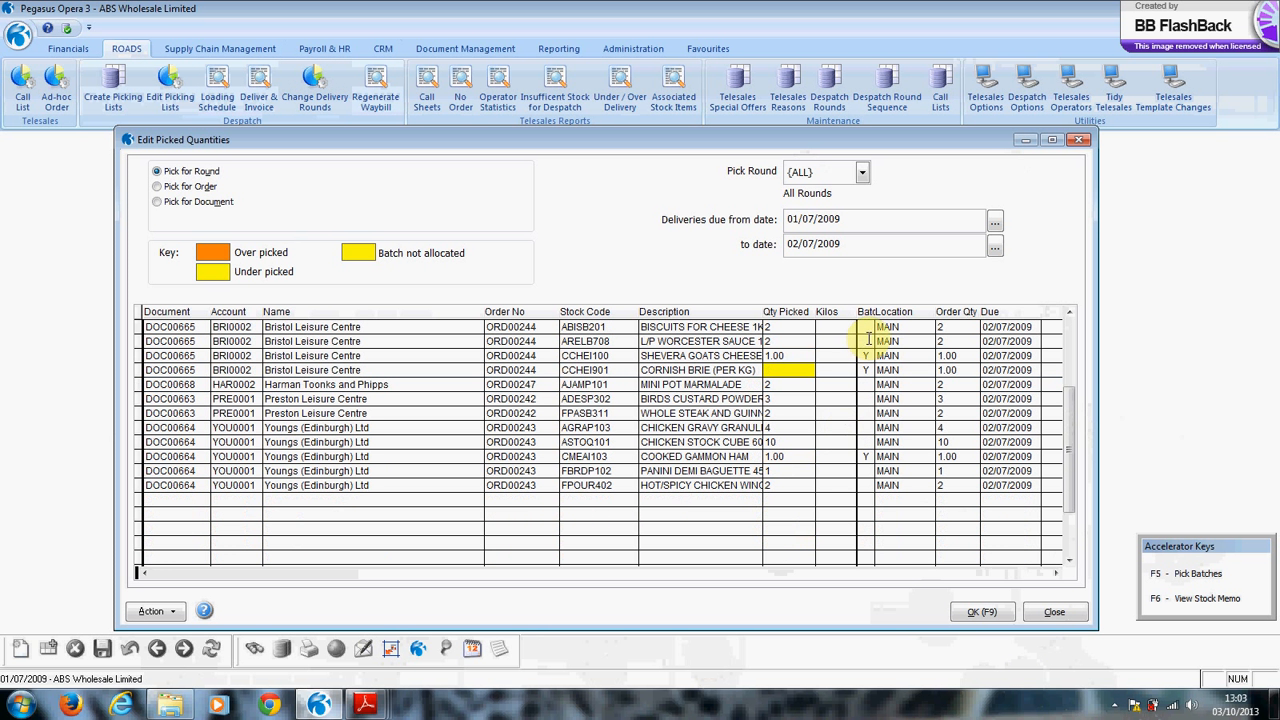
Reallocate the COOKED GAMMON HAM unit from batch 138 (0) to batch 141 (1) and save the picked quantities.
{"action": "left_click", "coordinate": [770, 456]}
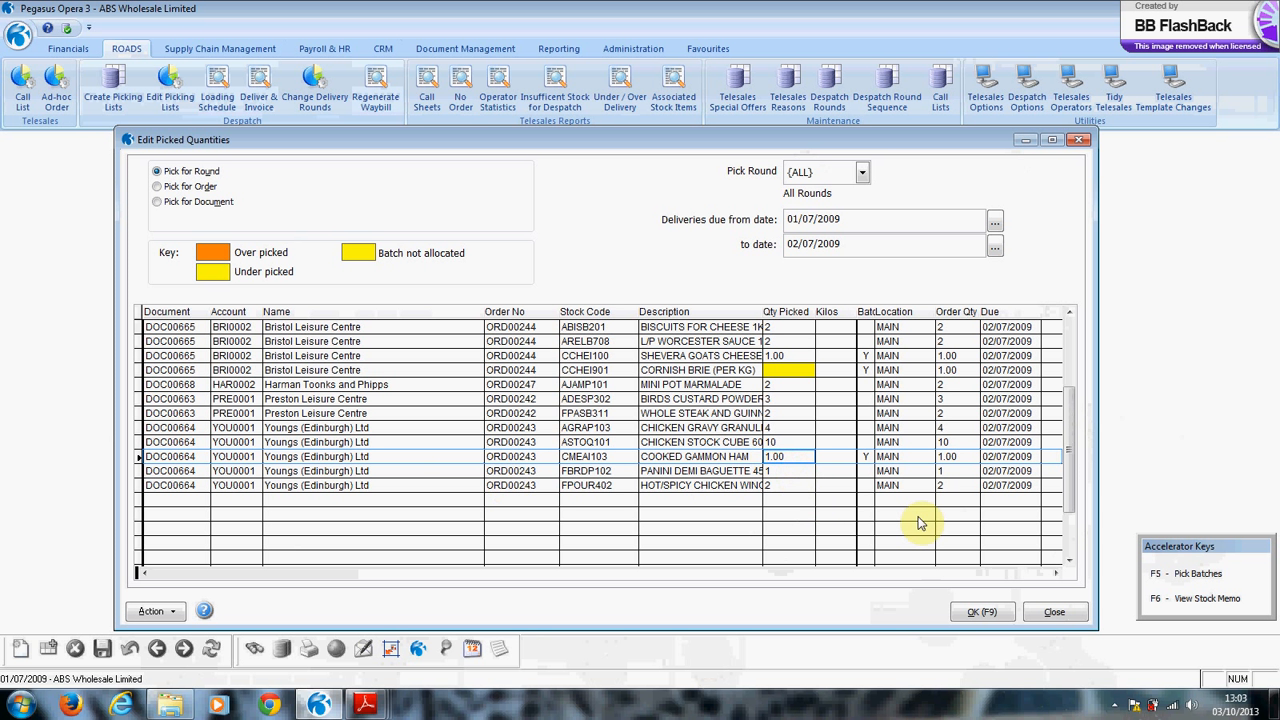
{"action": "key", "text": "F5"}
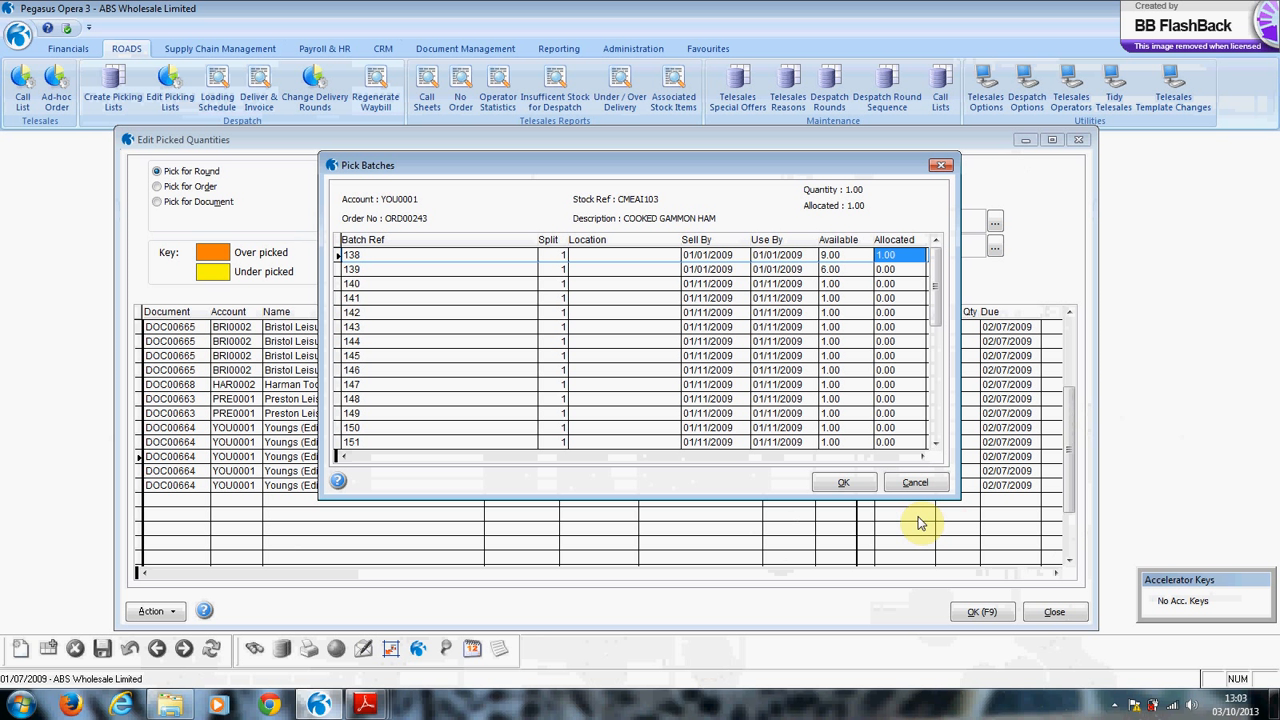
{"action": "type", "text": "0"}
{"action": "key", "text": "Down"}
{"action": "key", "text": "Down"}
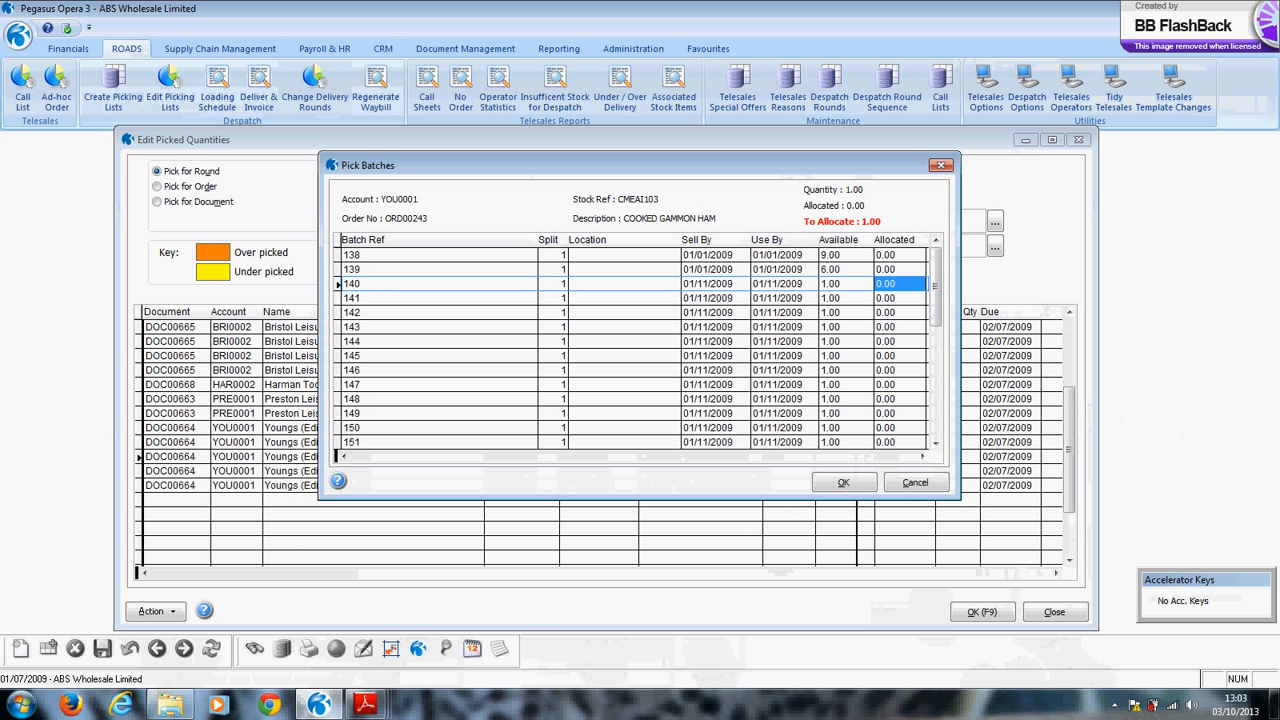
{"action": "key", "text": "Down"}
{"action": "type", "text": "1"}
{"action": "key", "text": "Down"}
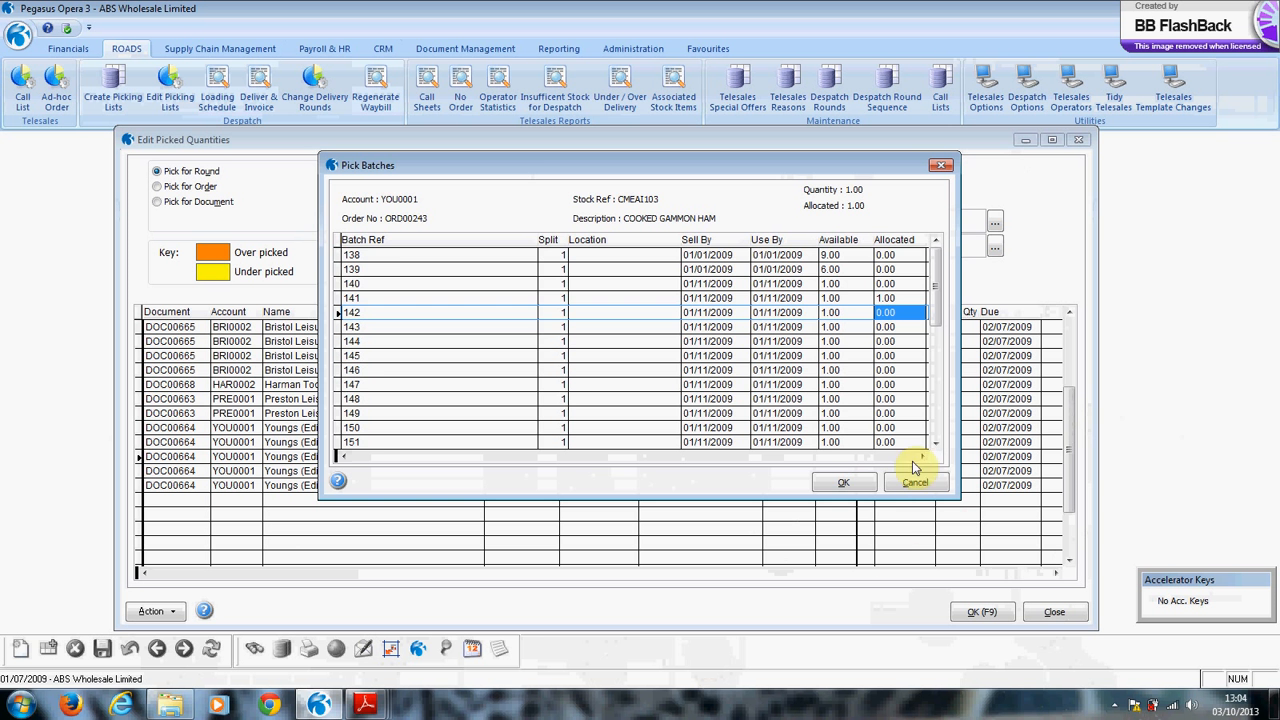
{"action": "left_click", "coordinate": [840, 484]}
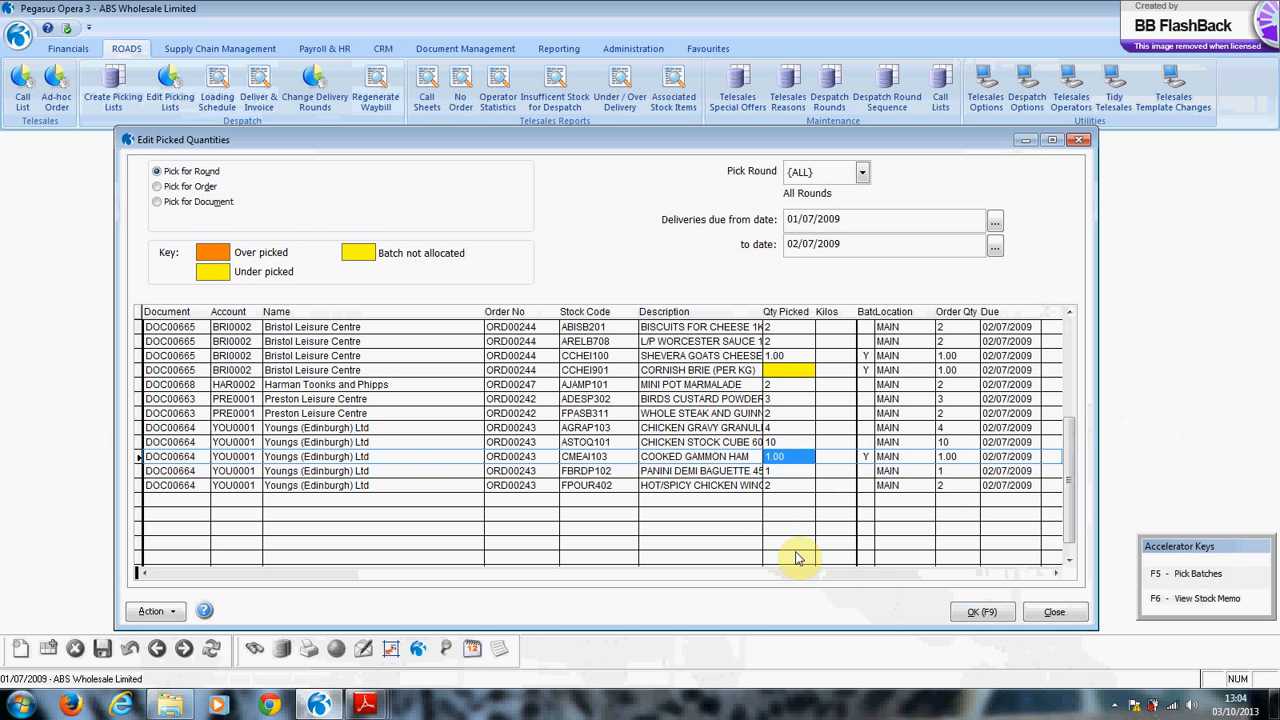
{"action": "scroll", "coordinate": [800, 555], "scroll_direction": "up", "scroll_amount": 2}
{"action": "left_click", "coordinate": [984, 613]}
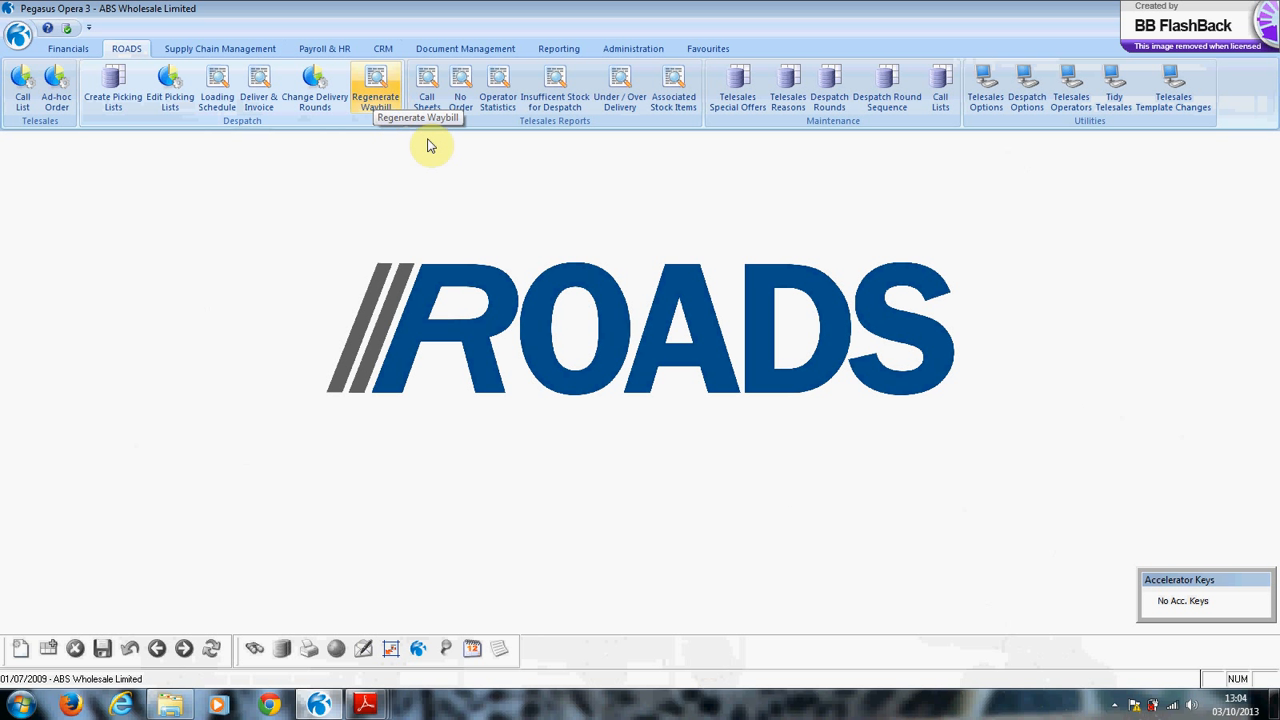
Bring the Invoices - Batched.PDF document to the front in Adobe Reader.
{"action": "mouse_move", "coordinate": [367, 707]}
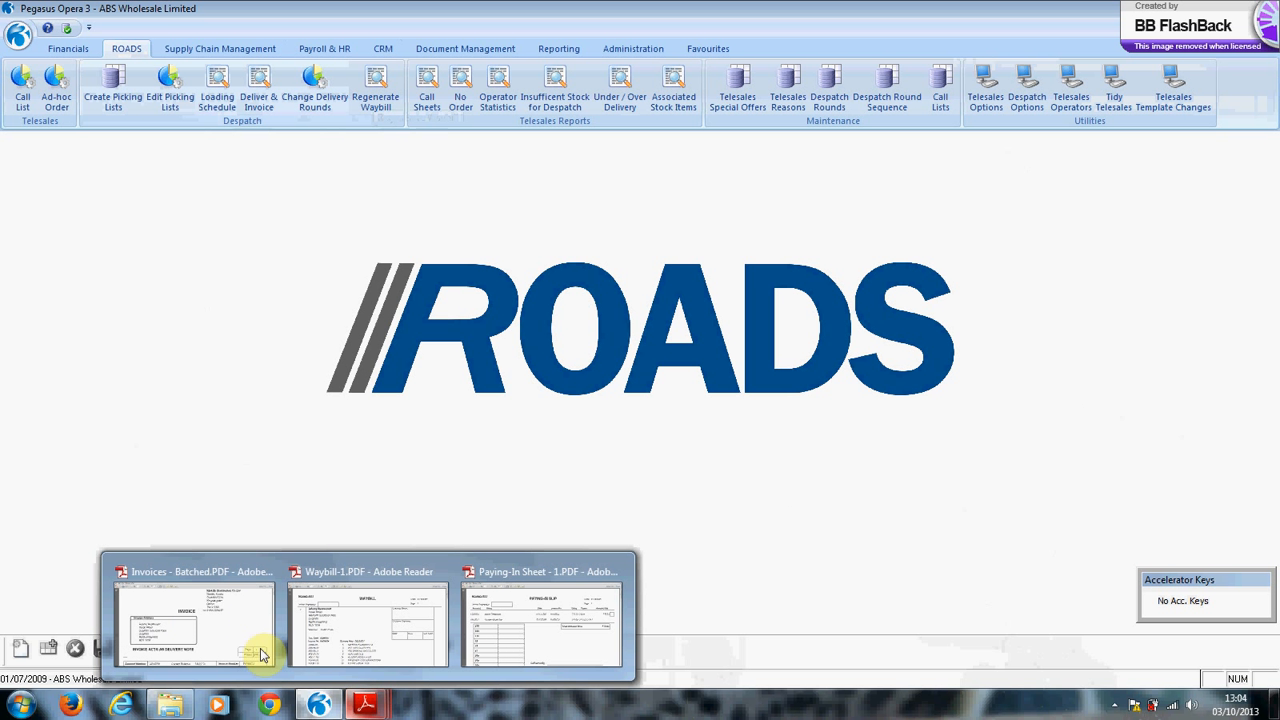
{"action": "left_click", "coordinate": [192, 614]}
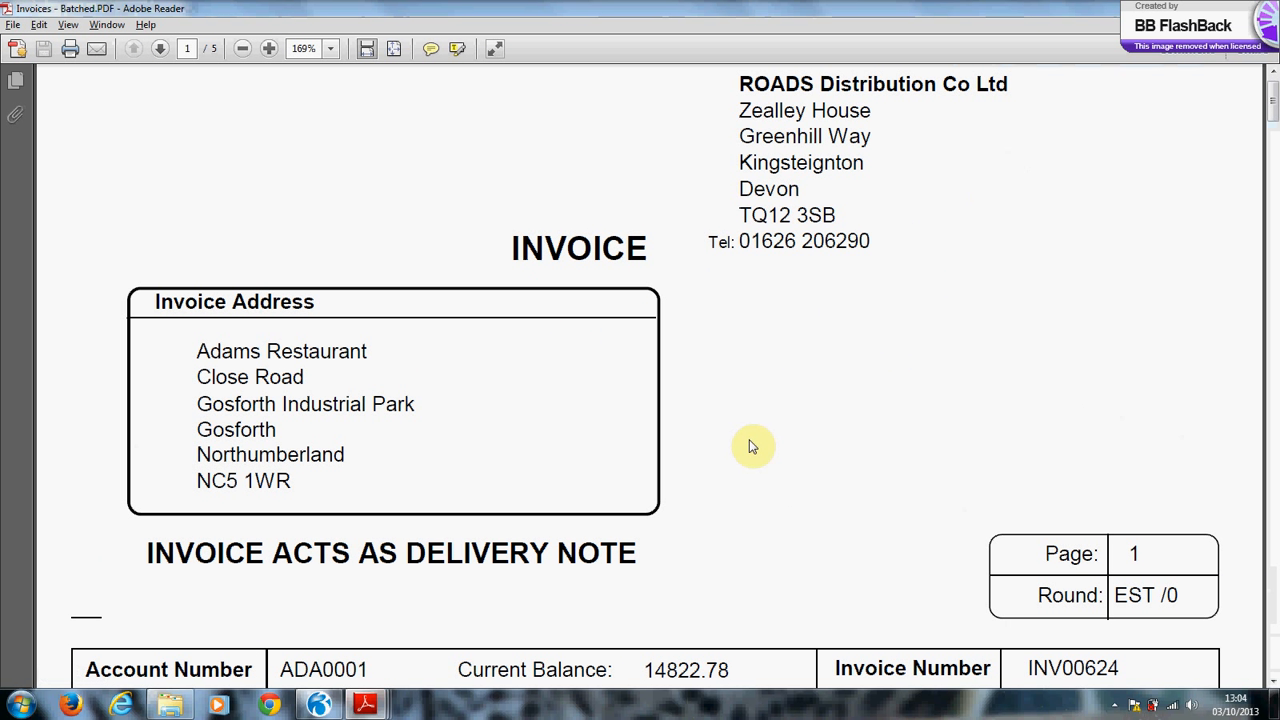
Scroll through Adams Restaurant invoice INV00624 down to its 775.32 total.
{"action": "scroll", "coordinate": [763, 430], "scroll_direction": "down", "scroll_amount": 1}
{"action": "scroll", "coordinate": [763, 430], "scroll_direction": "down", "scroll_amount": 6}
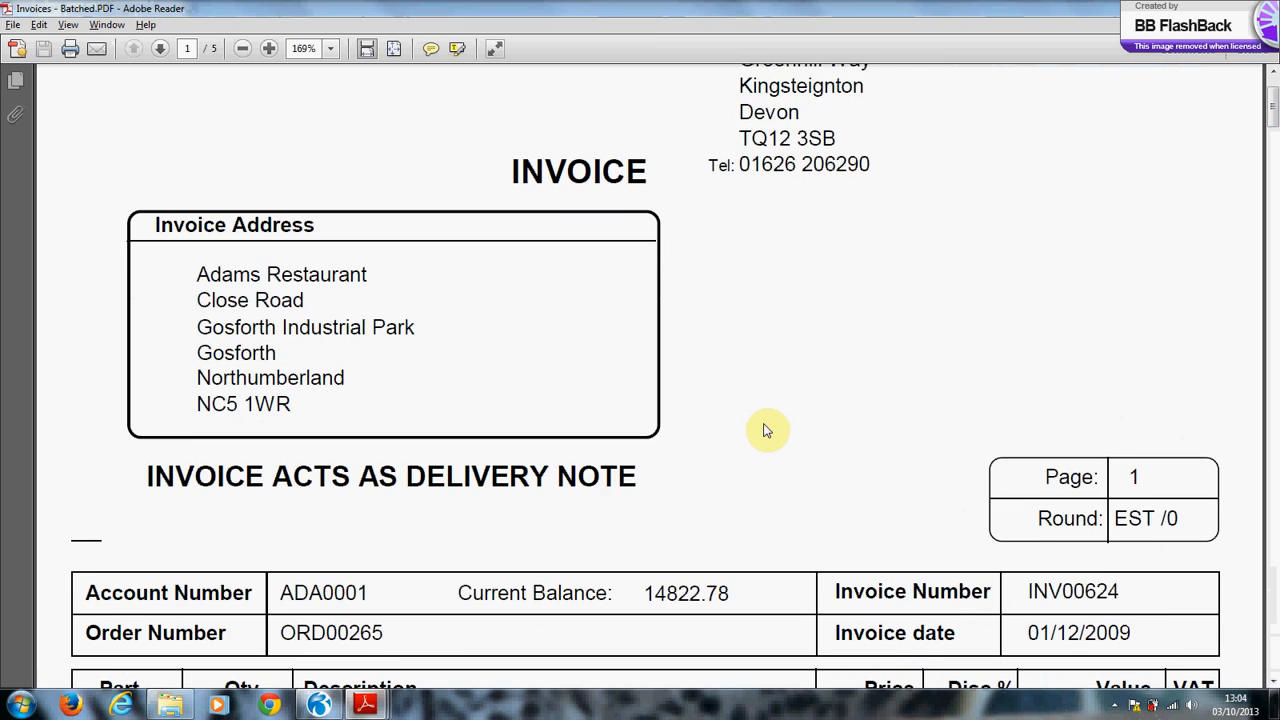
{"action": "scroll", "coordinate": [763, 430], "scroll_direction": "down", "scroll_amount": 6}
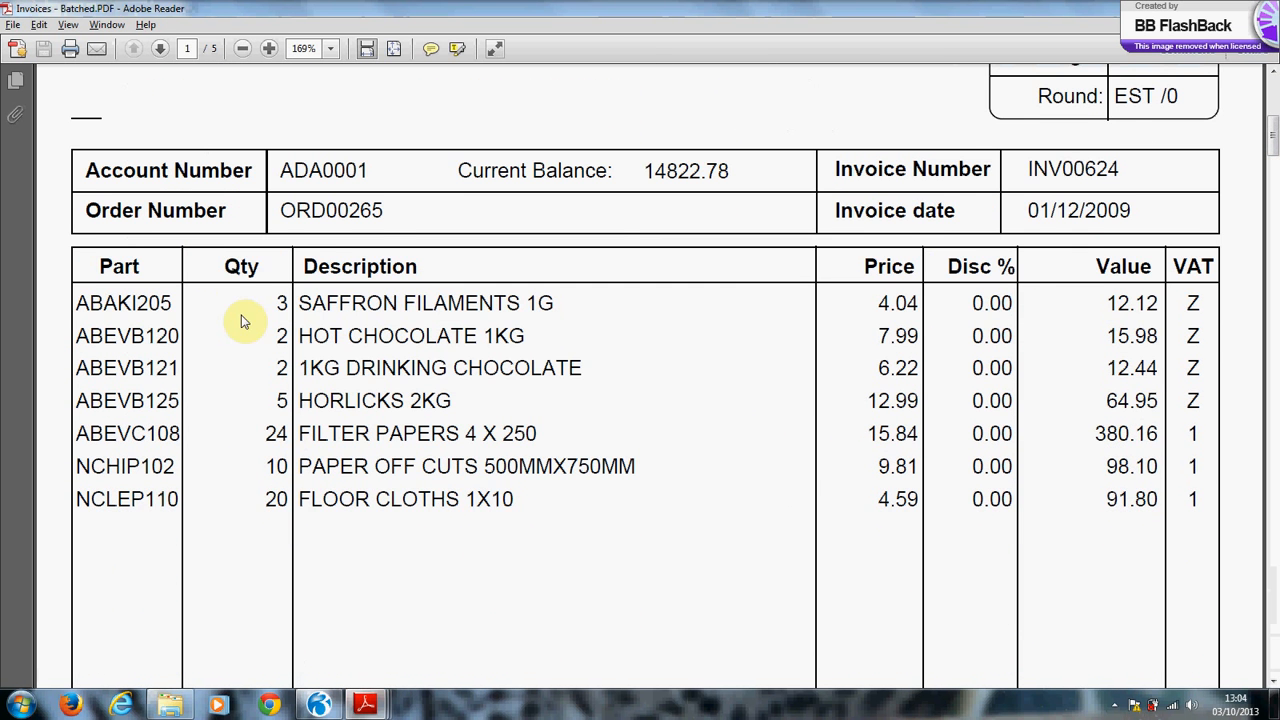
{"action": "scroll", "coordinate": [385, 400], "scroll_direction": "down", "scroll_amount": 2}
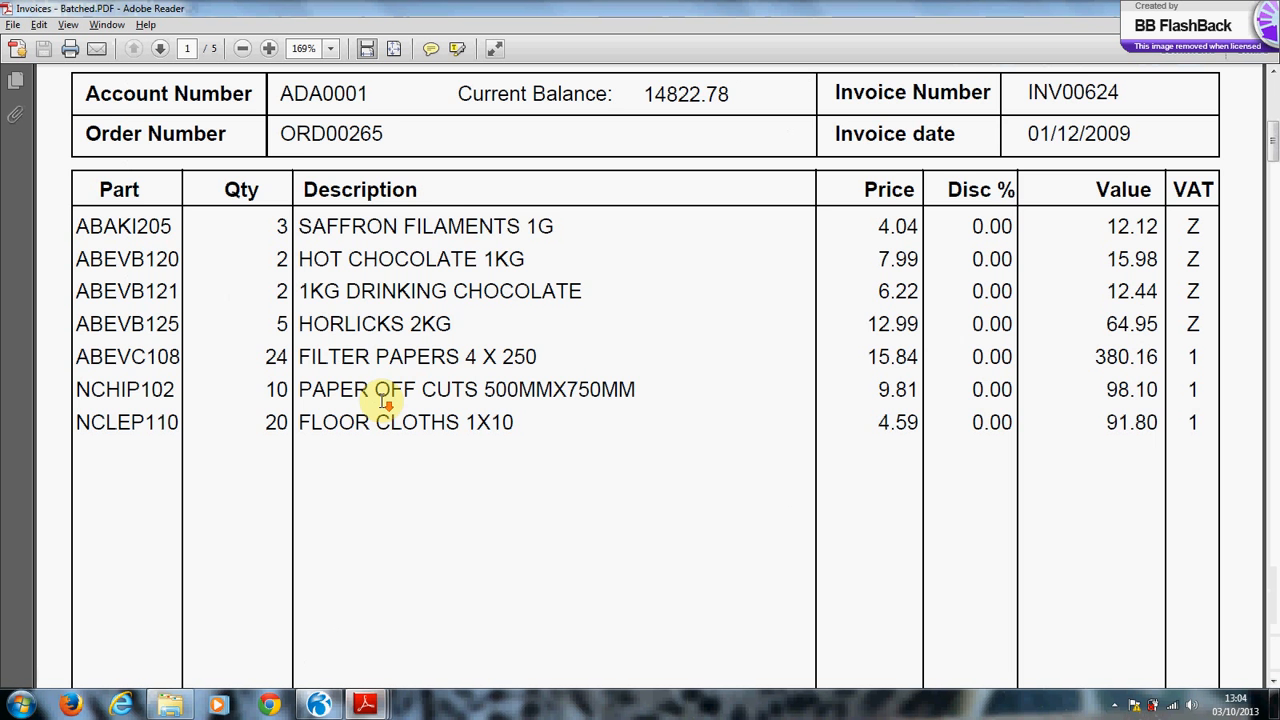
{"action": "scroll", "coordinate": [383, 404], "scroll_direction": "down", "scroll_amount": 2}
{"action": "scroll", "coordinate": [387, 405], "scroll_direction": "down", "scroll_amount": 3}
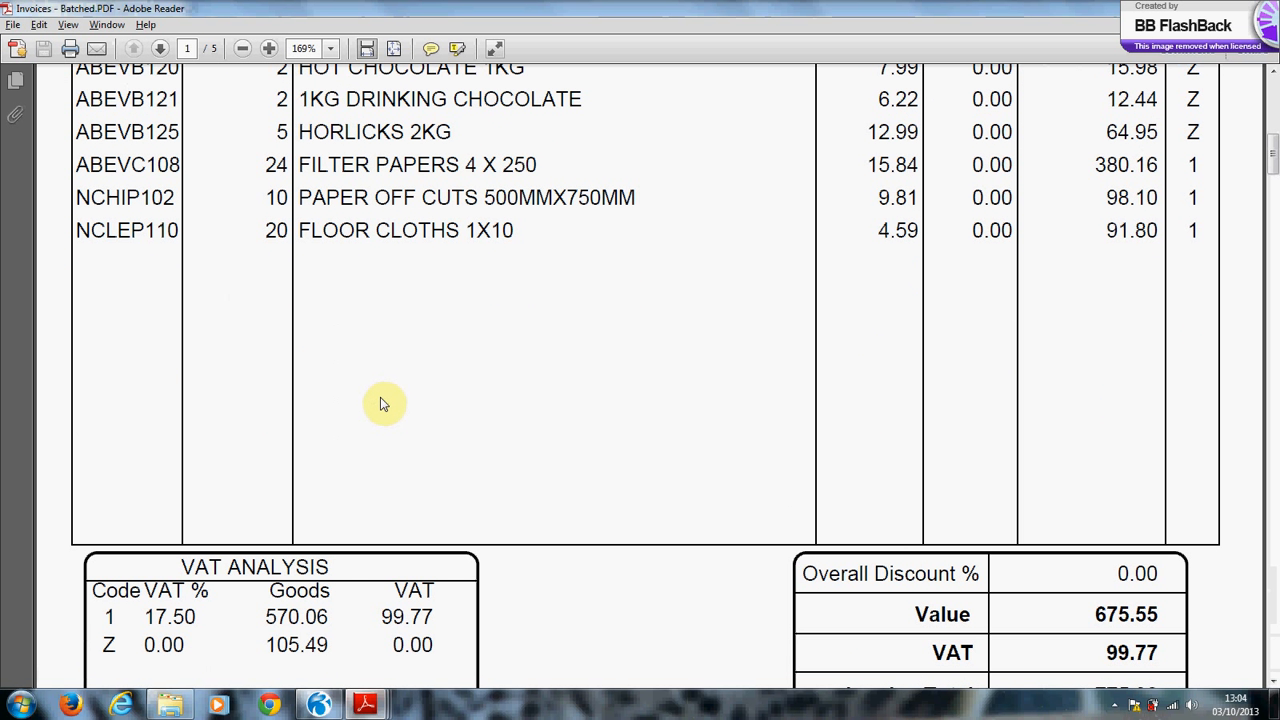
{"action": "scroll", "coordinate": [385, 400], "scroll_direction": "down", "scroll_amount": 5}
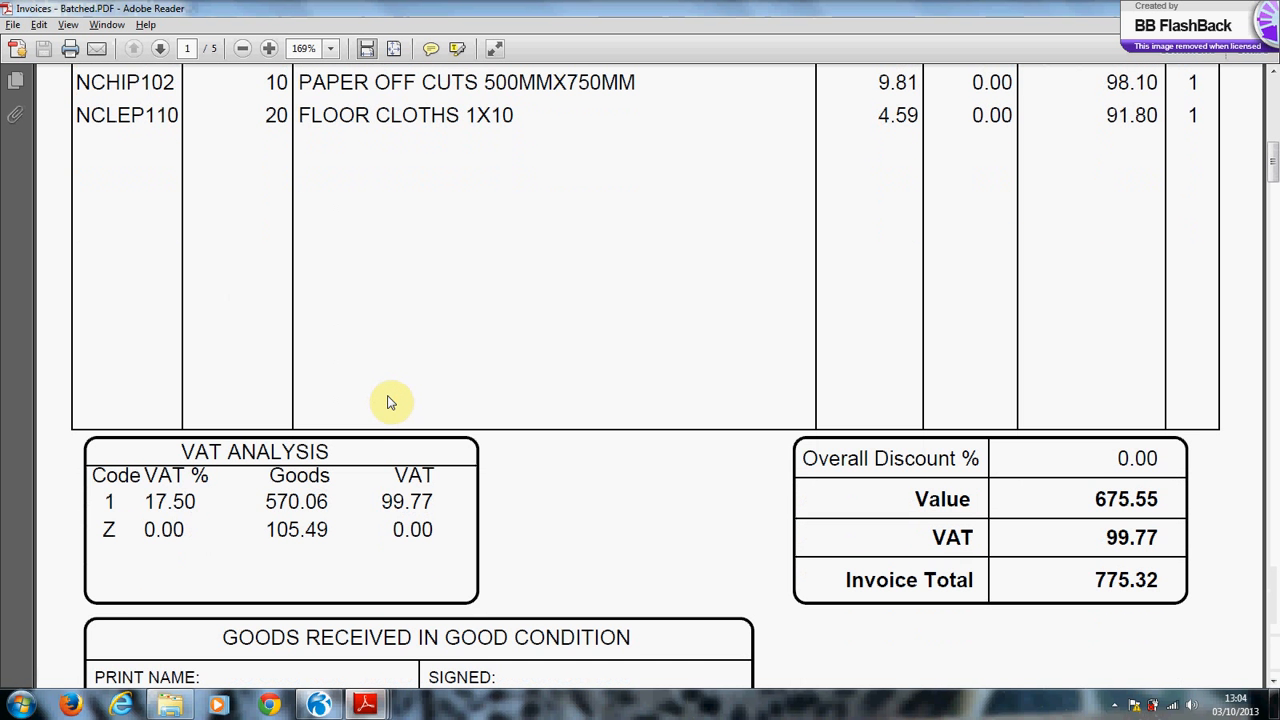
{"action": "scroll", "coordinate": [388, 398], "scroll_direction": "down", "scroll_amount": 2}
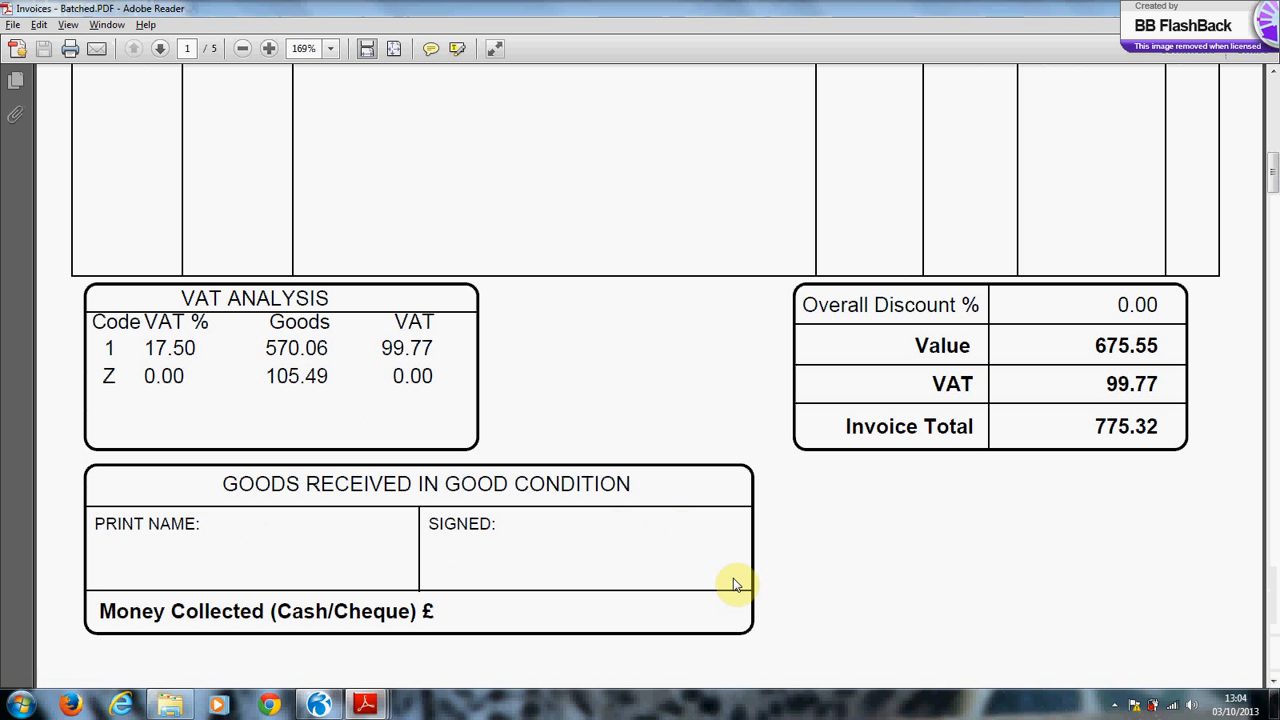
Return to the top of the invoice and switch to Waybill-1.PDF.
{"action": "scroll", "coordinate": [772, 575], "scroll_direction": "up", "scroll_amount": 3}
{"action": "scroll", "coordinate": [777, 575], "scroll_direction": "up", "scroll_amount": 17}
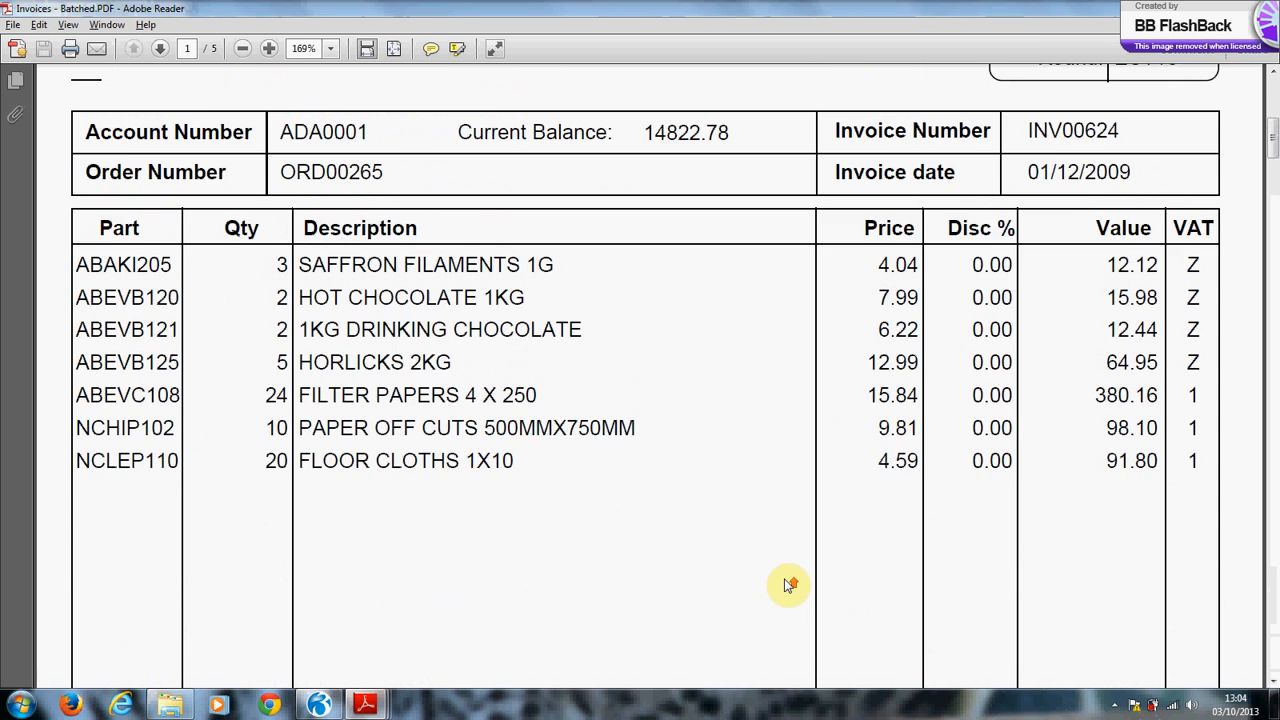
{"action": "scroll", "coordinate": [790, 645], "scroll_direction": "up", "scroll_amount": 1}
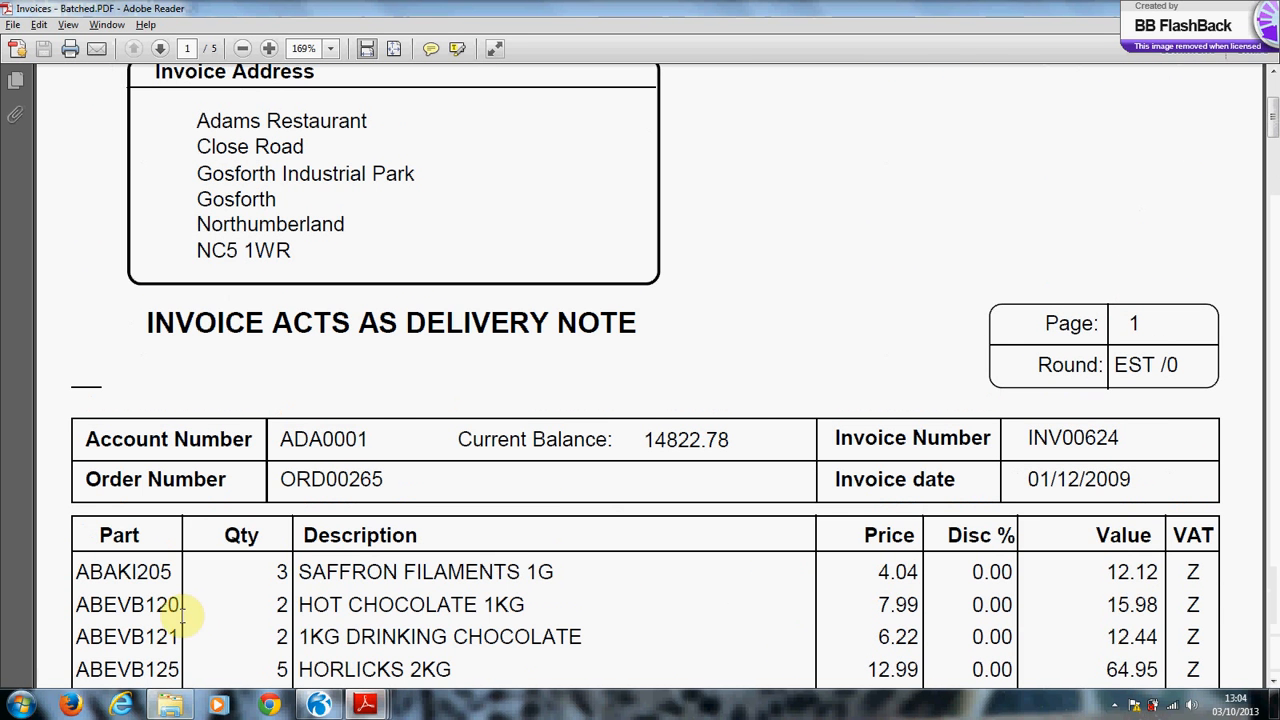
{"action": "mouse_move", "coordinate": [365, 705]}
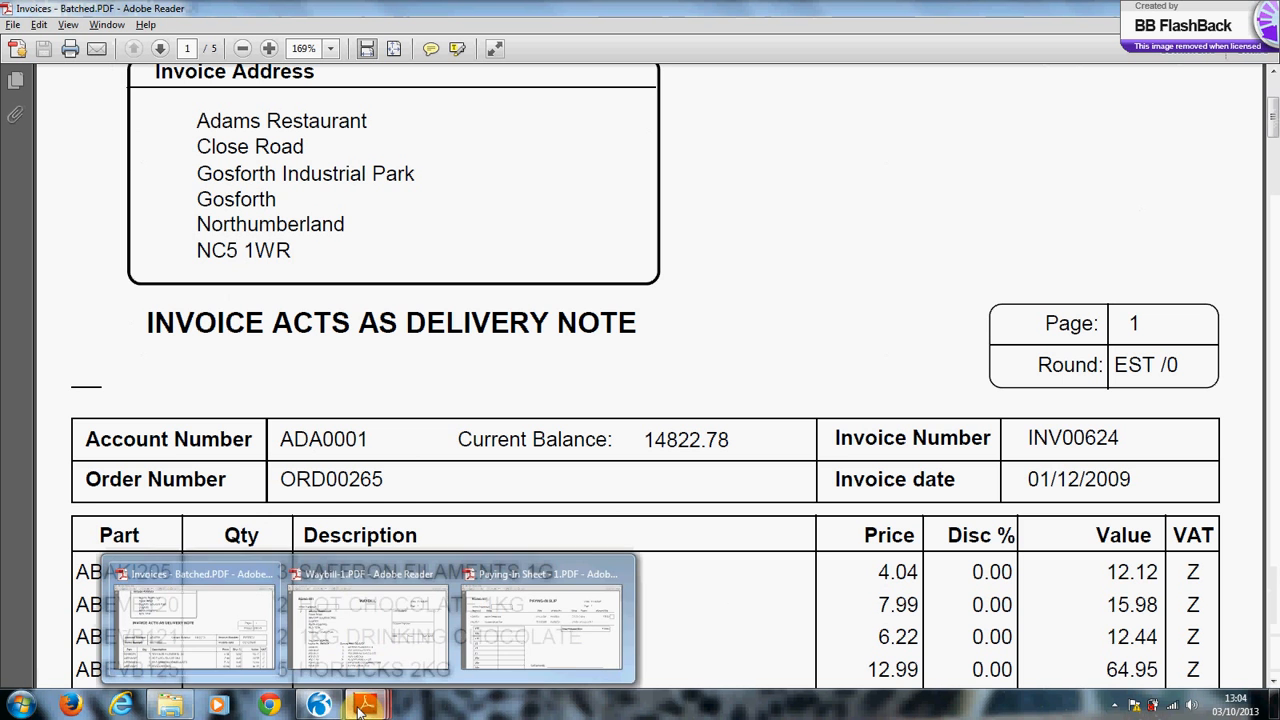
{"action": "left_click", "coordinate": [351, 609]}
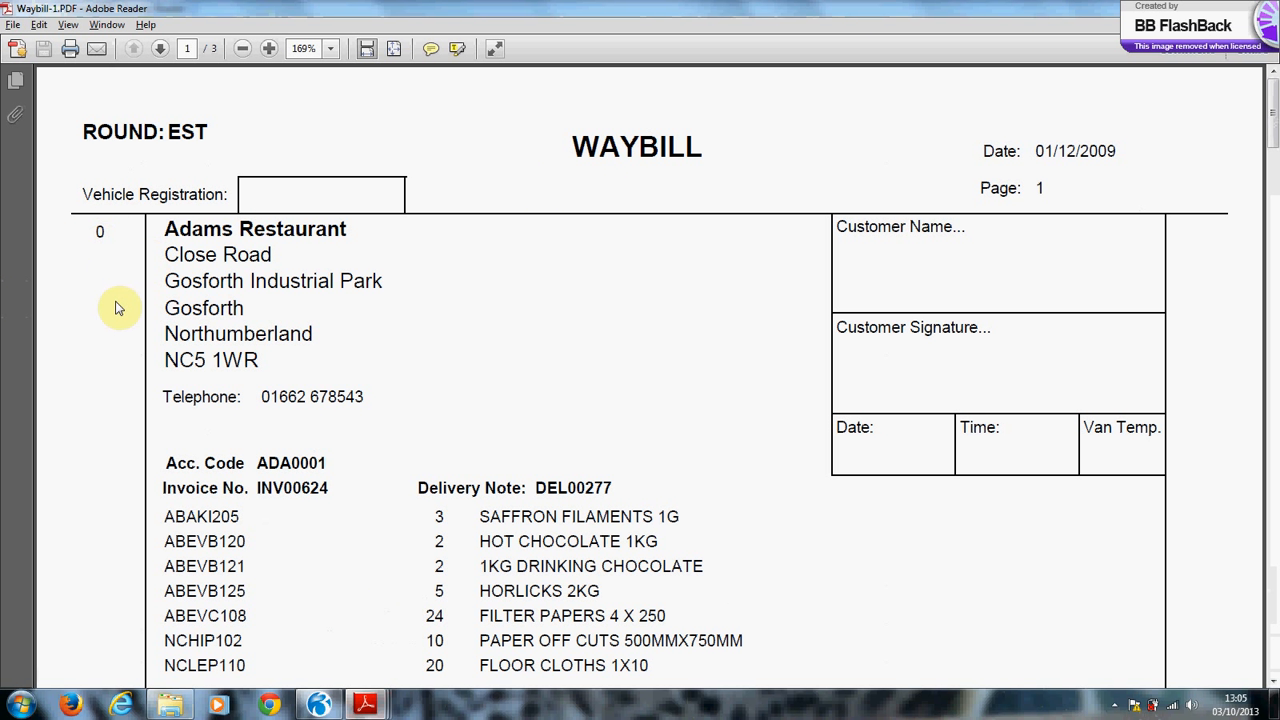
Read the Adams Restaurant and Abington Snack Bar waybill entries, then switch to Paying-In Sheet - 1.PDF.
{"action": "scroll", "coordinate": [117, 312], "scroll_direction": "down", "scroll_amount": 1}
{"action": "scroll", "coordinate": [117, 312], "scroll_direction": "down", "scroll_amount": 1}
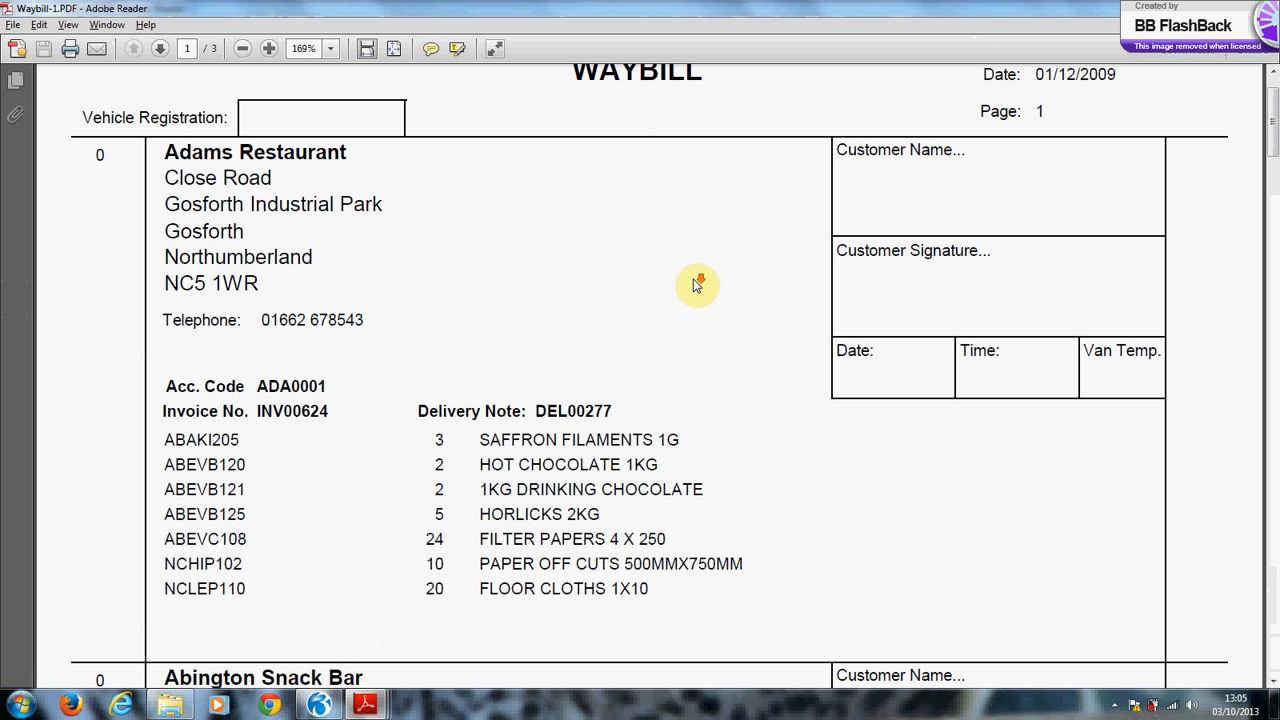
{"action": "scroll", "coordinate": [696, 285], "scroll_direction": "down", "scroll_amount": 1}
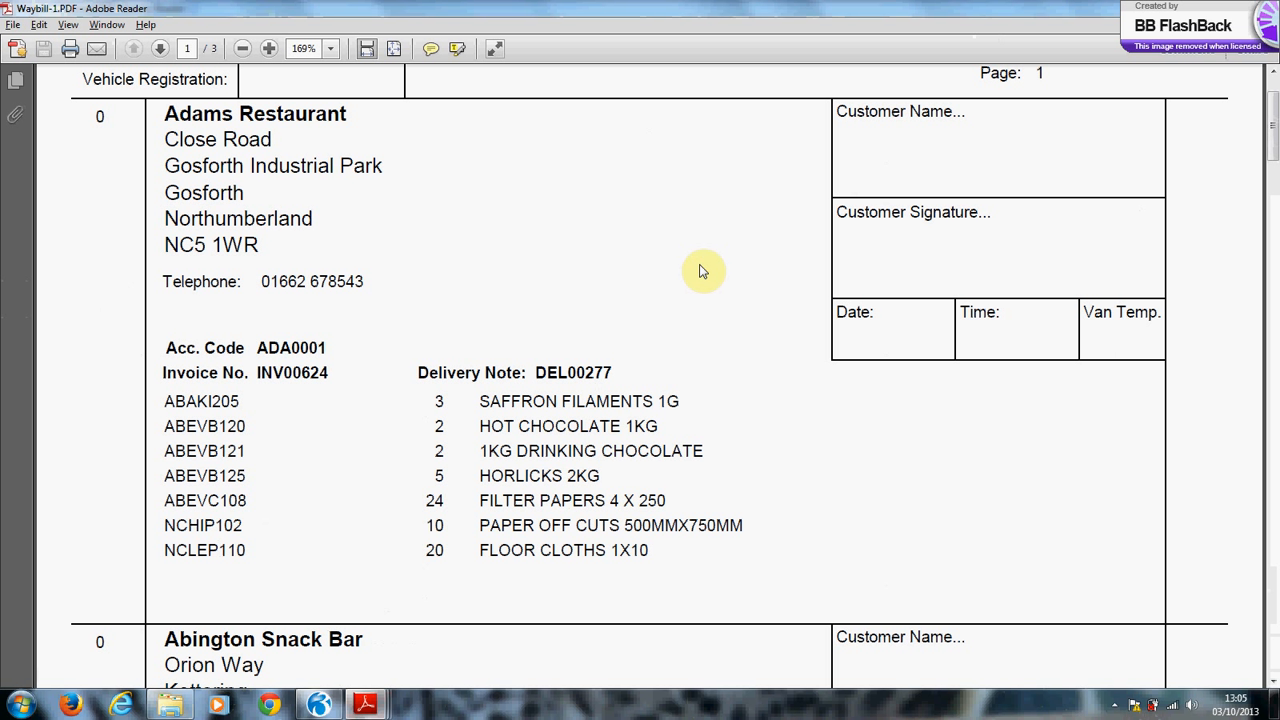
{"action": "scroll", "coordinate": [702, 272], "scroll_direction": "down", "scroll_amount": 5}
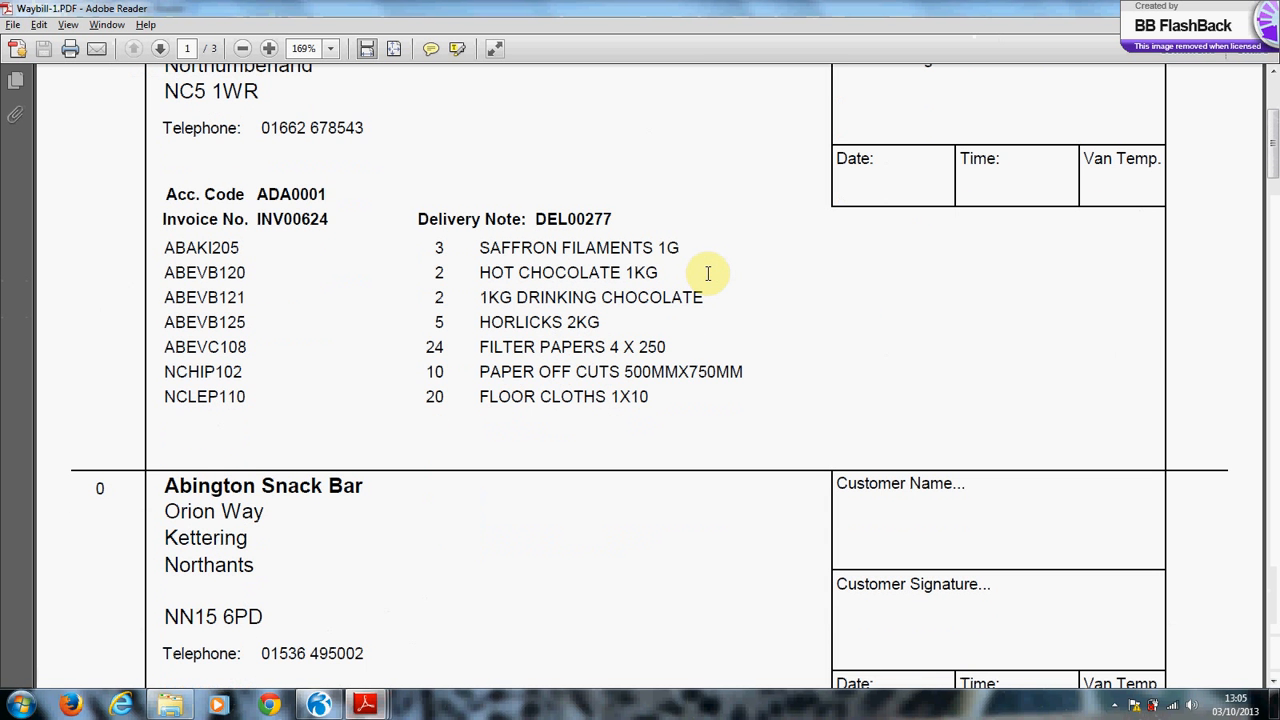
{"action": "scroll", "coordinate": [712, 276], "scroll_direction": "down", "scroll_amount": 3}
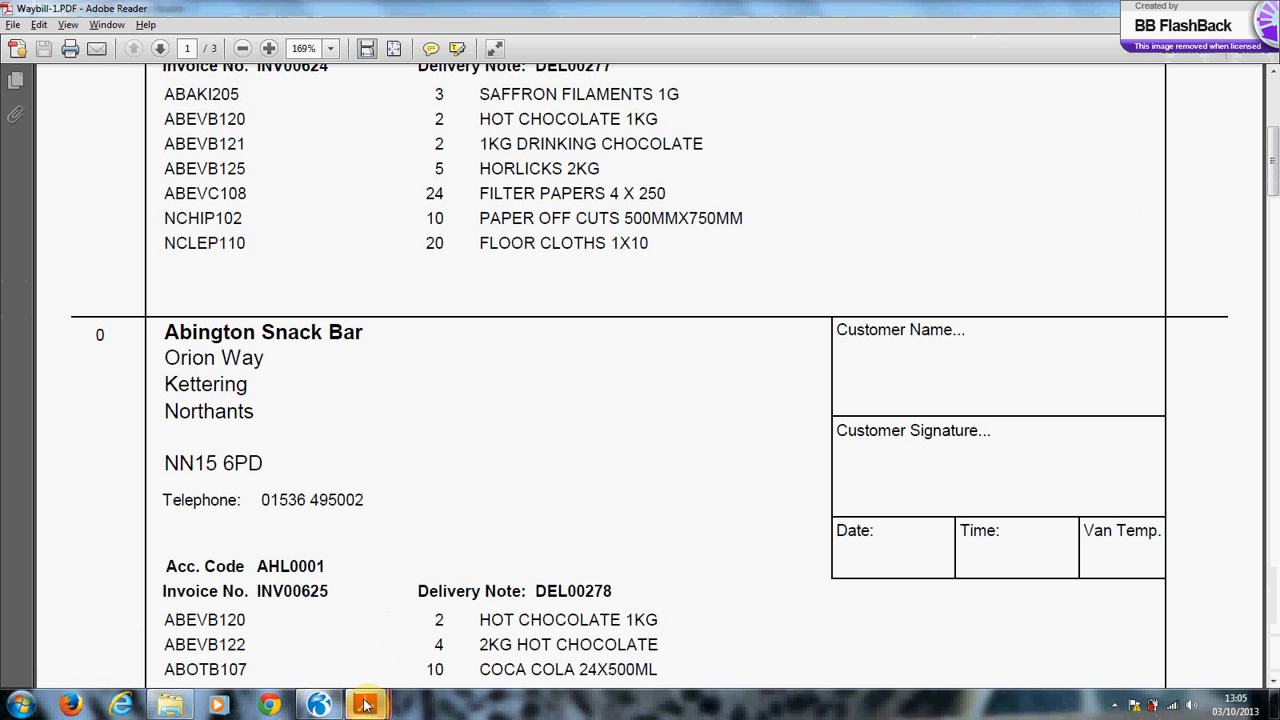
{"action": "left_click", "coordinate": [558, 612]}
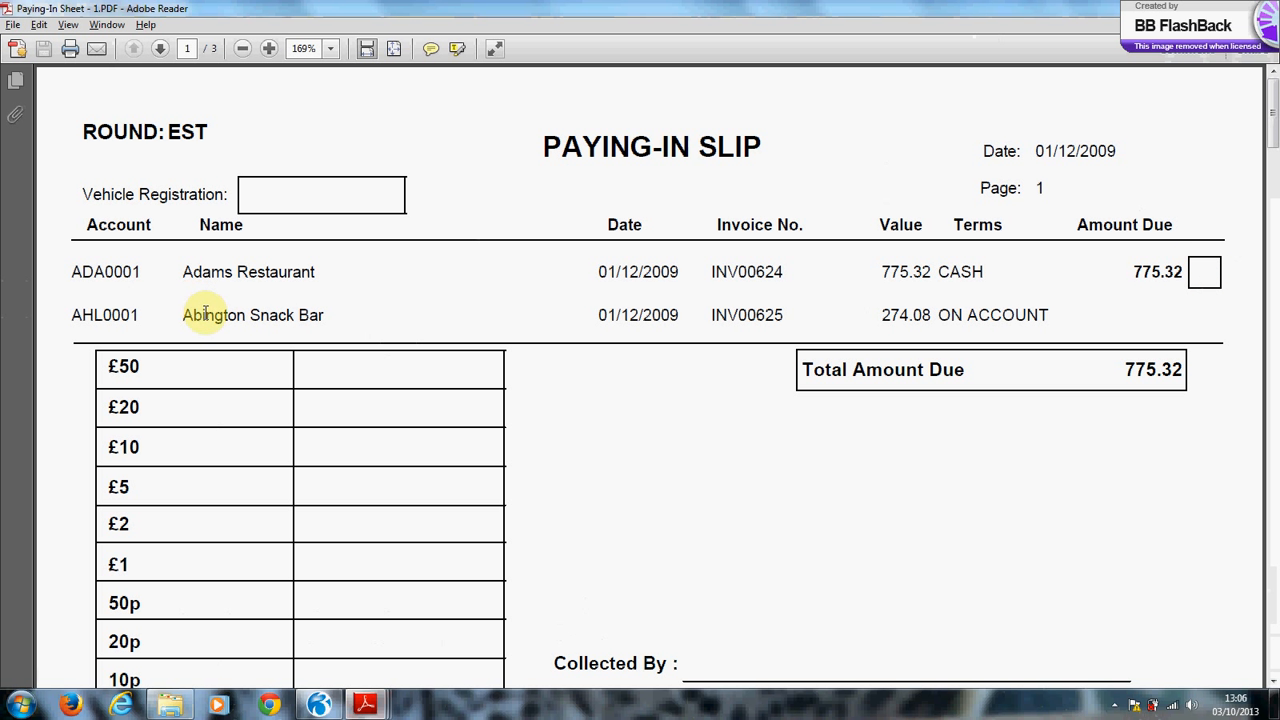
Check the round EST paying-in slip's 775.32 total due, then return to Pegasus Opera 3.
{"action": "scroll", "coordinate": [205, 320], "scroll_direction": "down", "scroll_amount": 3}
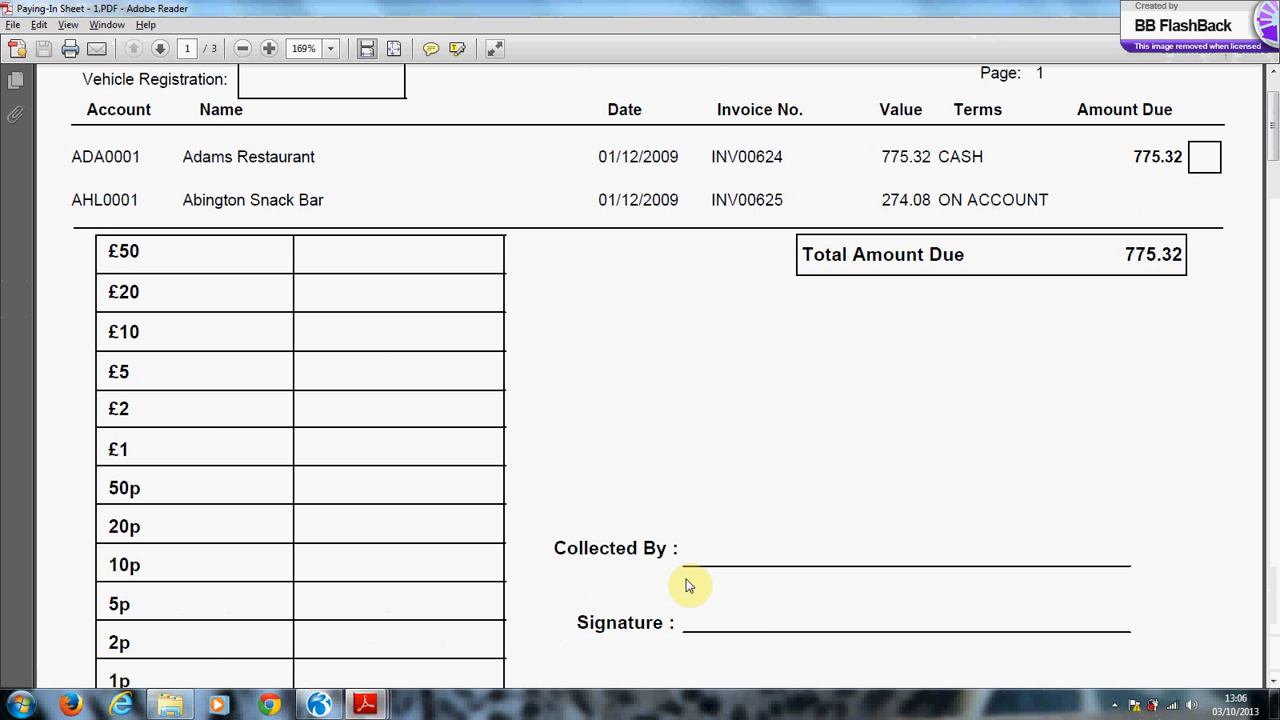
{"action": "scroll", "coordinate": [757, 607], "scroll_direction": "down", "scroll_amount": 2}
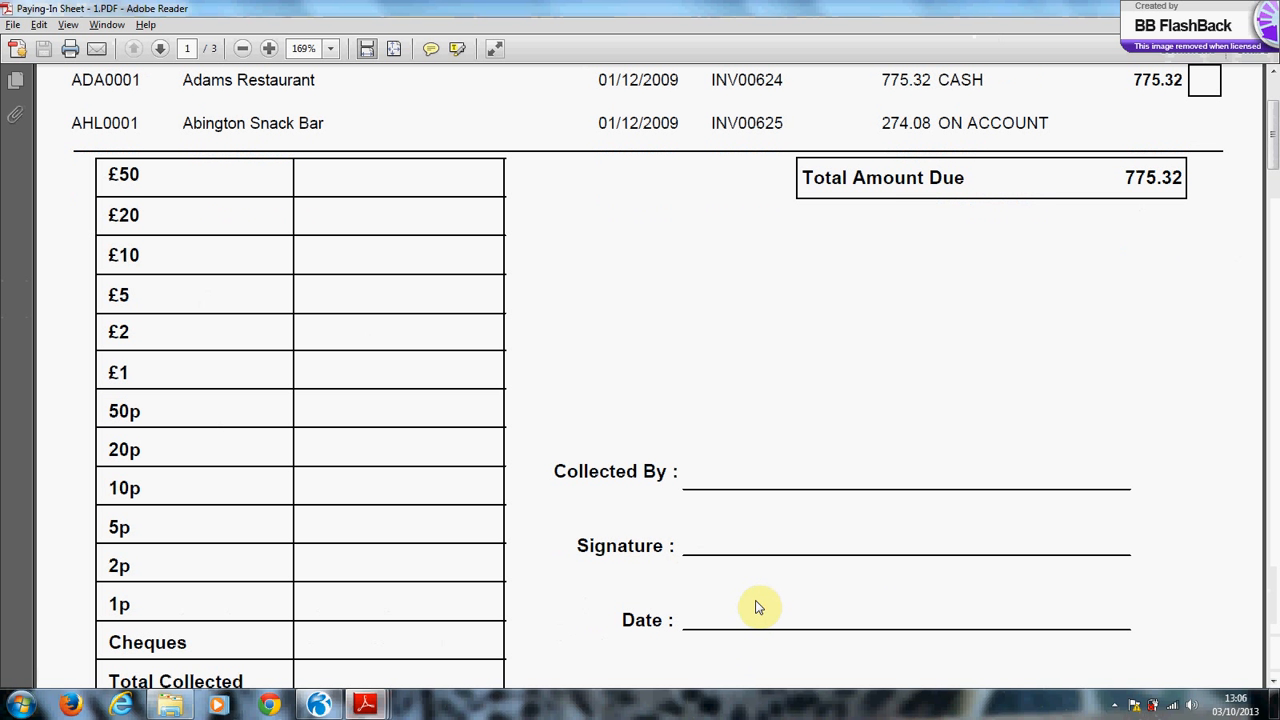
{"action": "scroll", "coordinate": [757, 605], "scroll_direction": "down", "scroll_amount": 1}
{"action": "scroll", "coordinate": [808, 625], "scroll_direction": "up", "scroll_amount": 3}
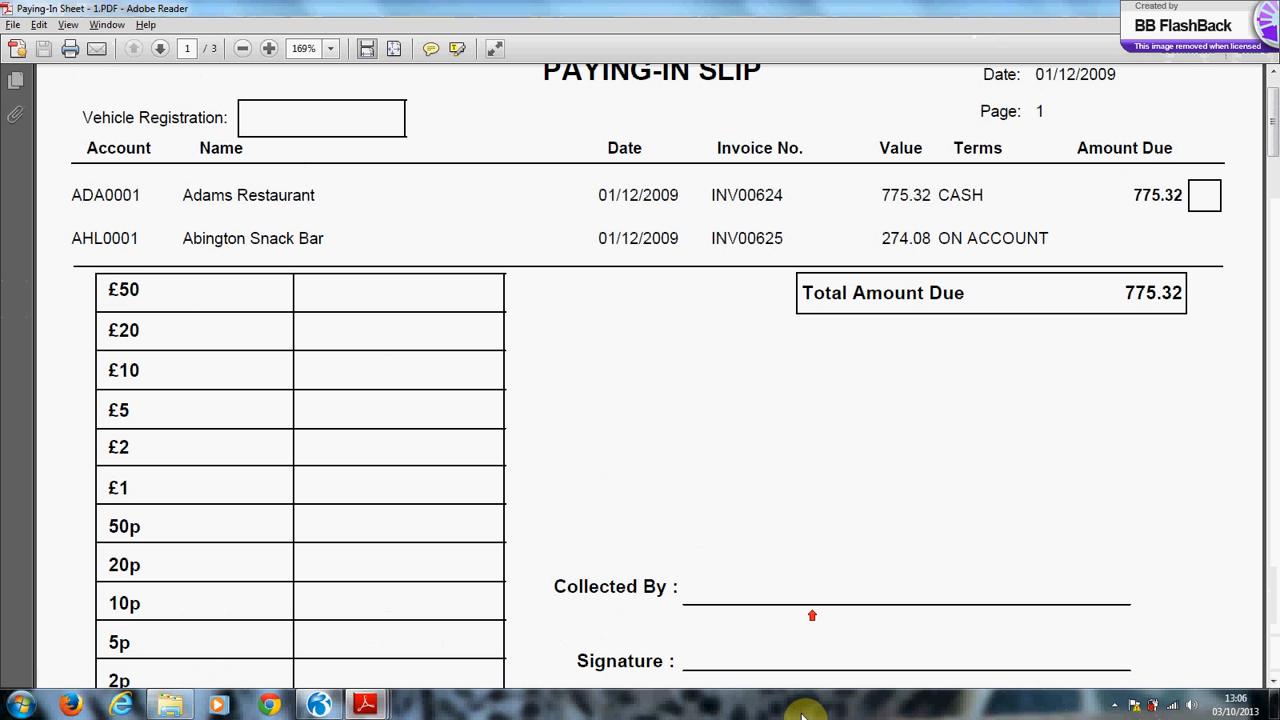
{"action": "scroll", "coordinate": [808, 707], "scroll_direction": "up", "scroll_amount": 2}
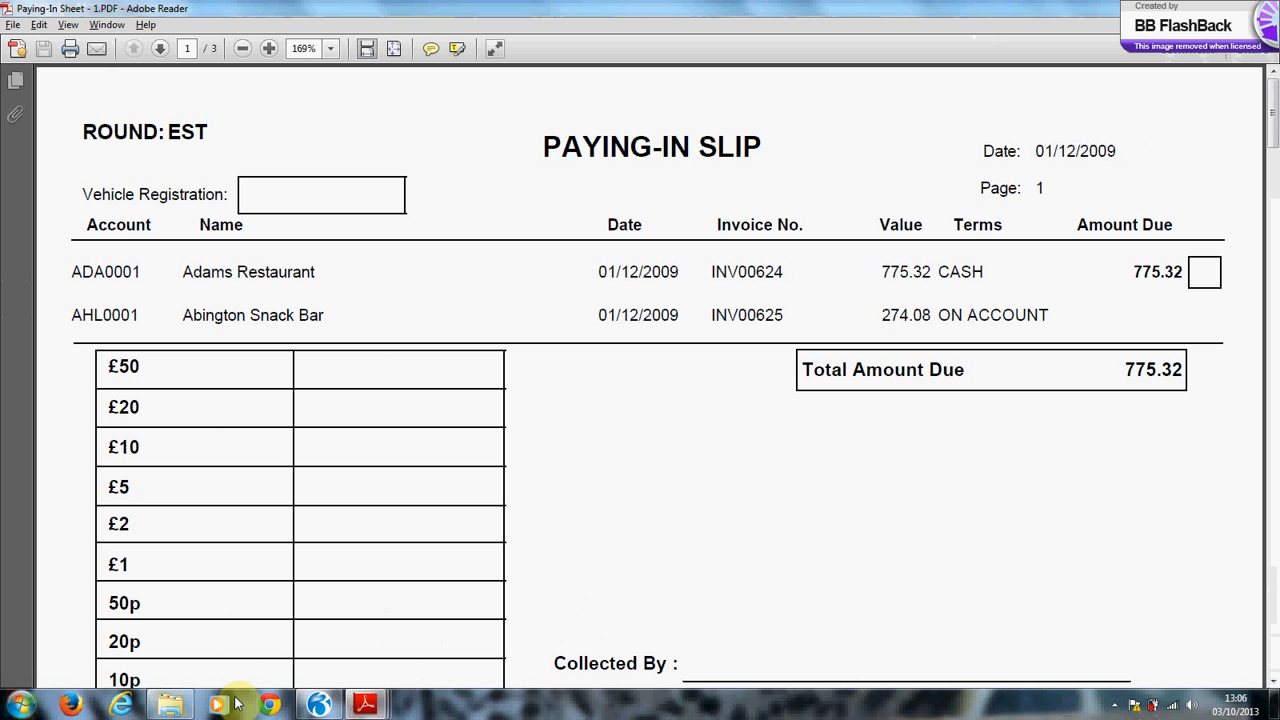
{"action": "left_click", "coordinate": [314, 704]}
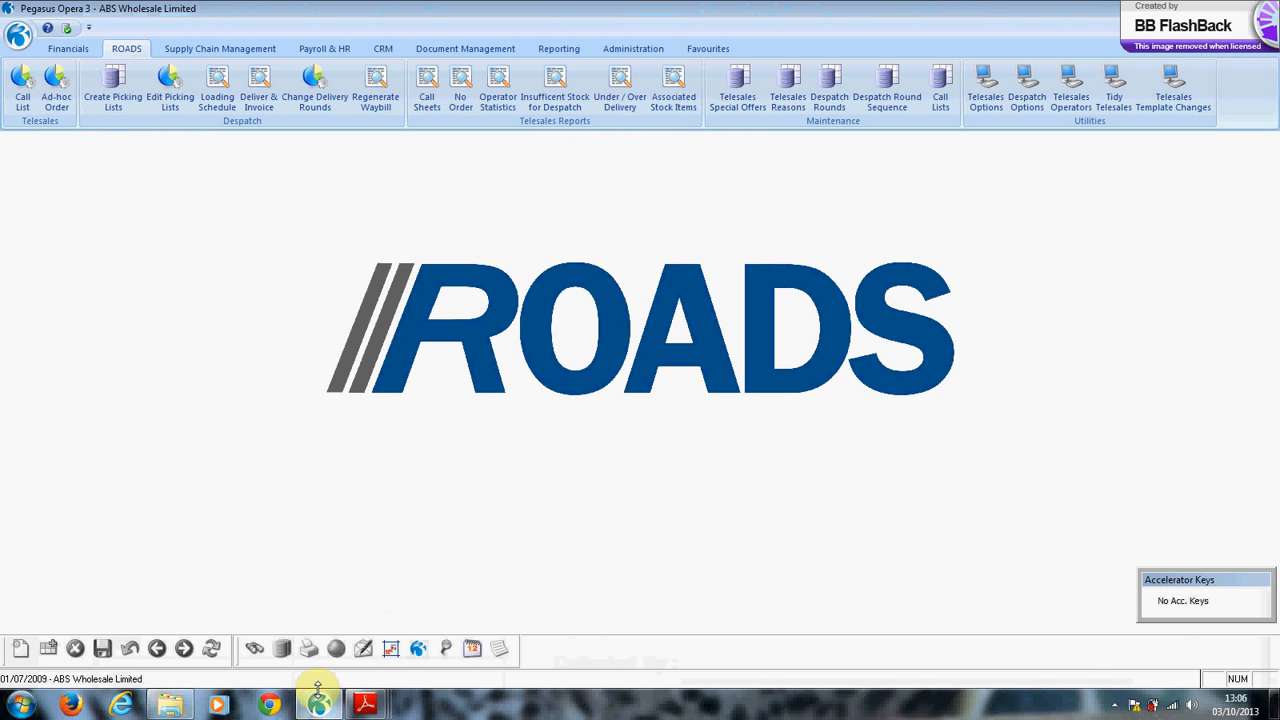